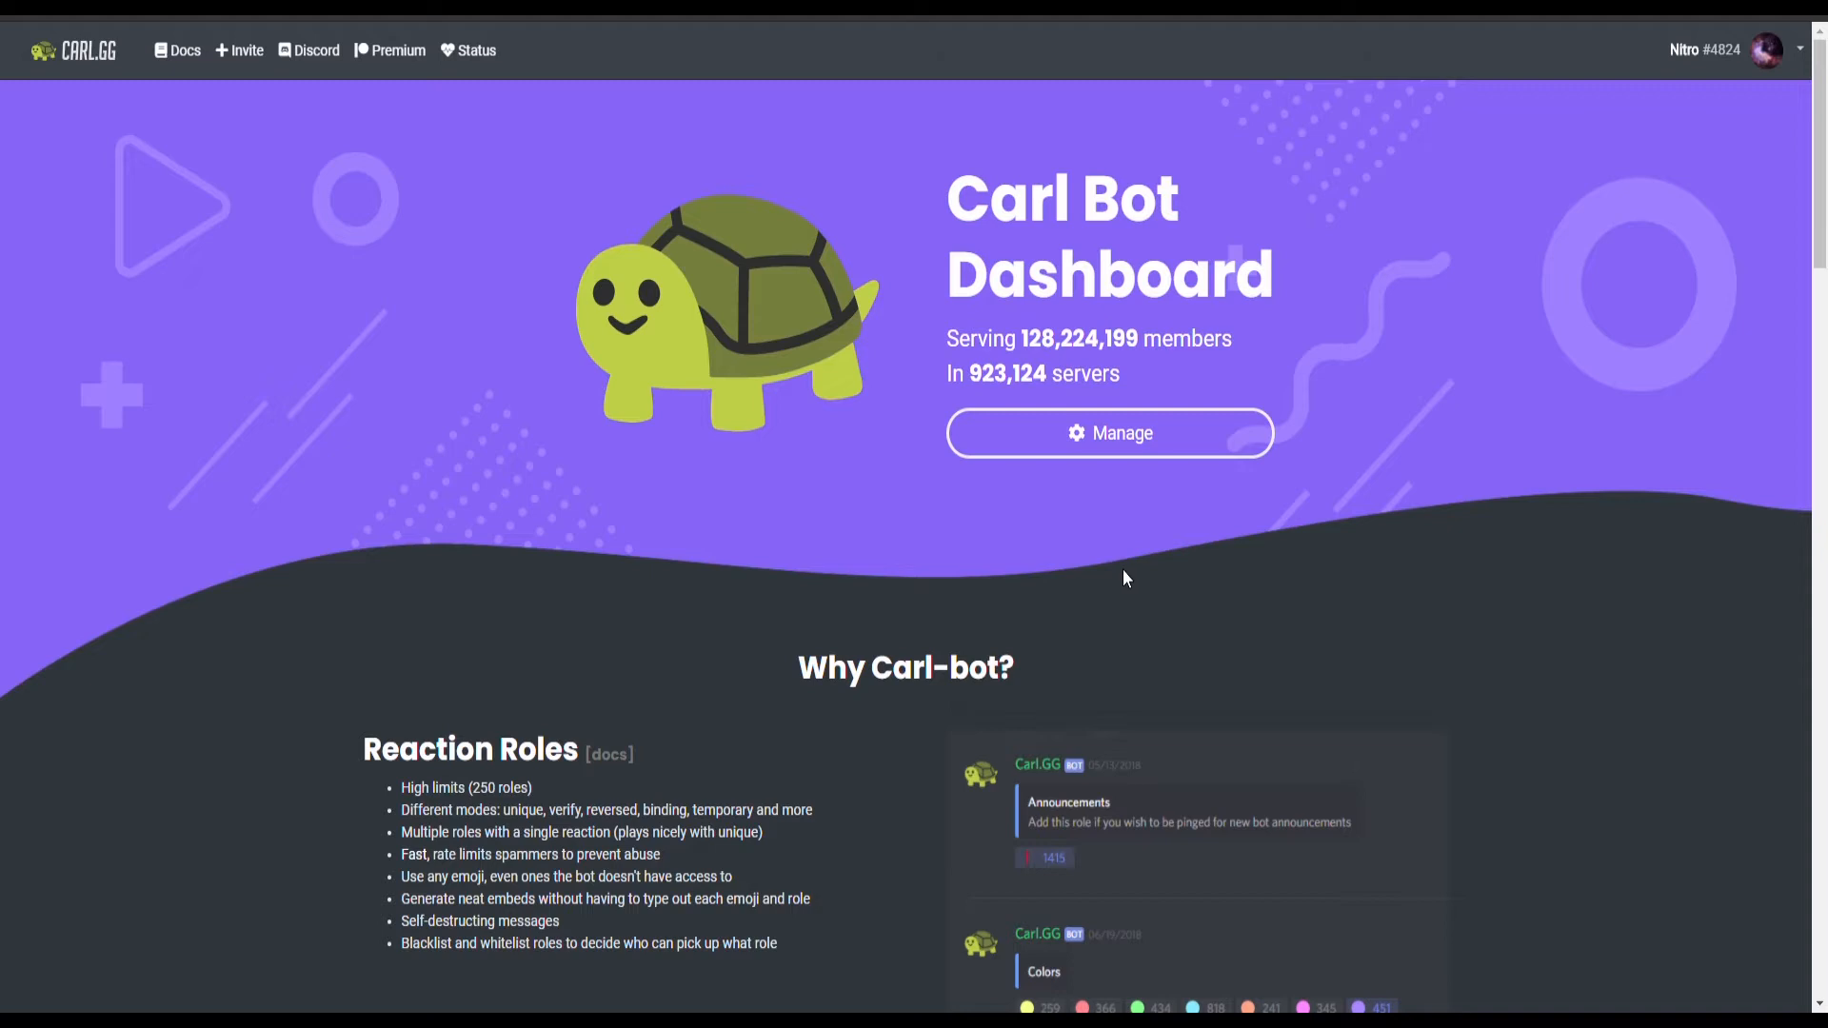
- Open the reaction roles settings for the Yt Test server in the Carl-bot dashboard
{"action": "left_click", "coordinate": [1743, 56]}
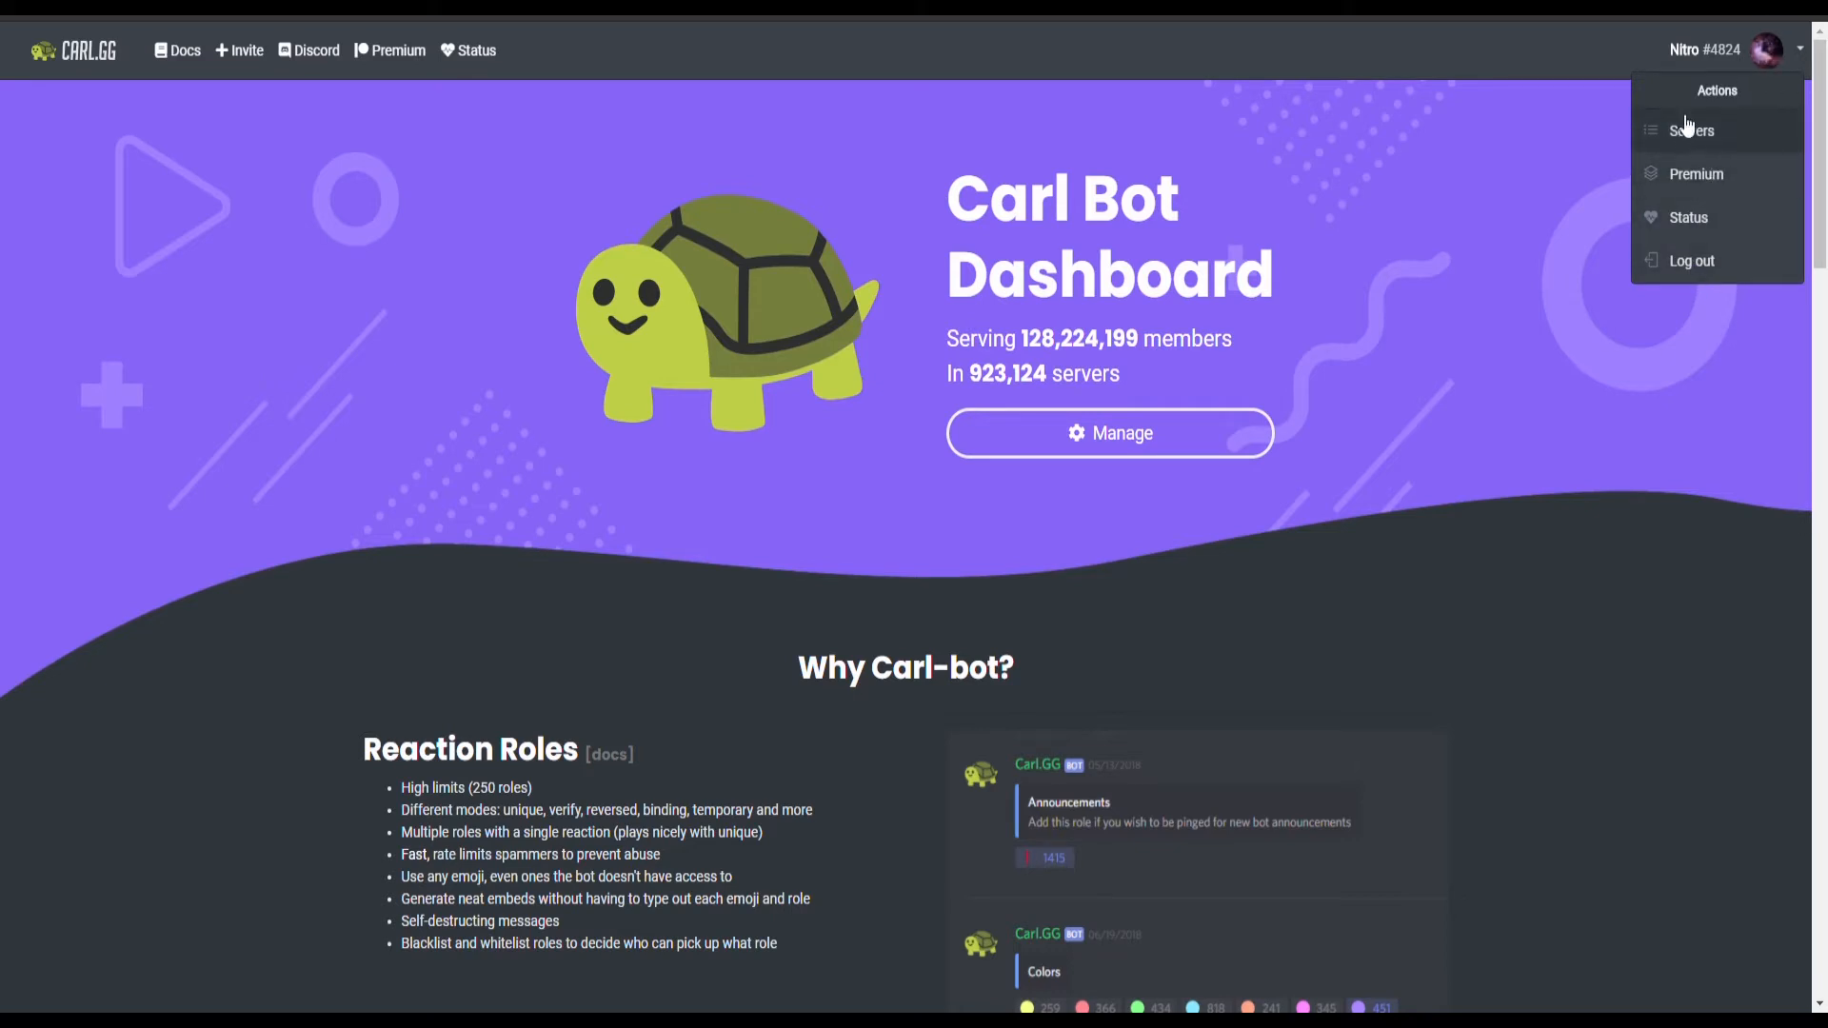
{"action": "left_click", "coordinate": [1422, 280]}
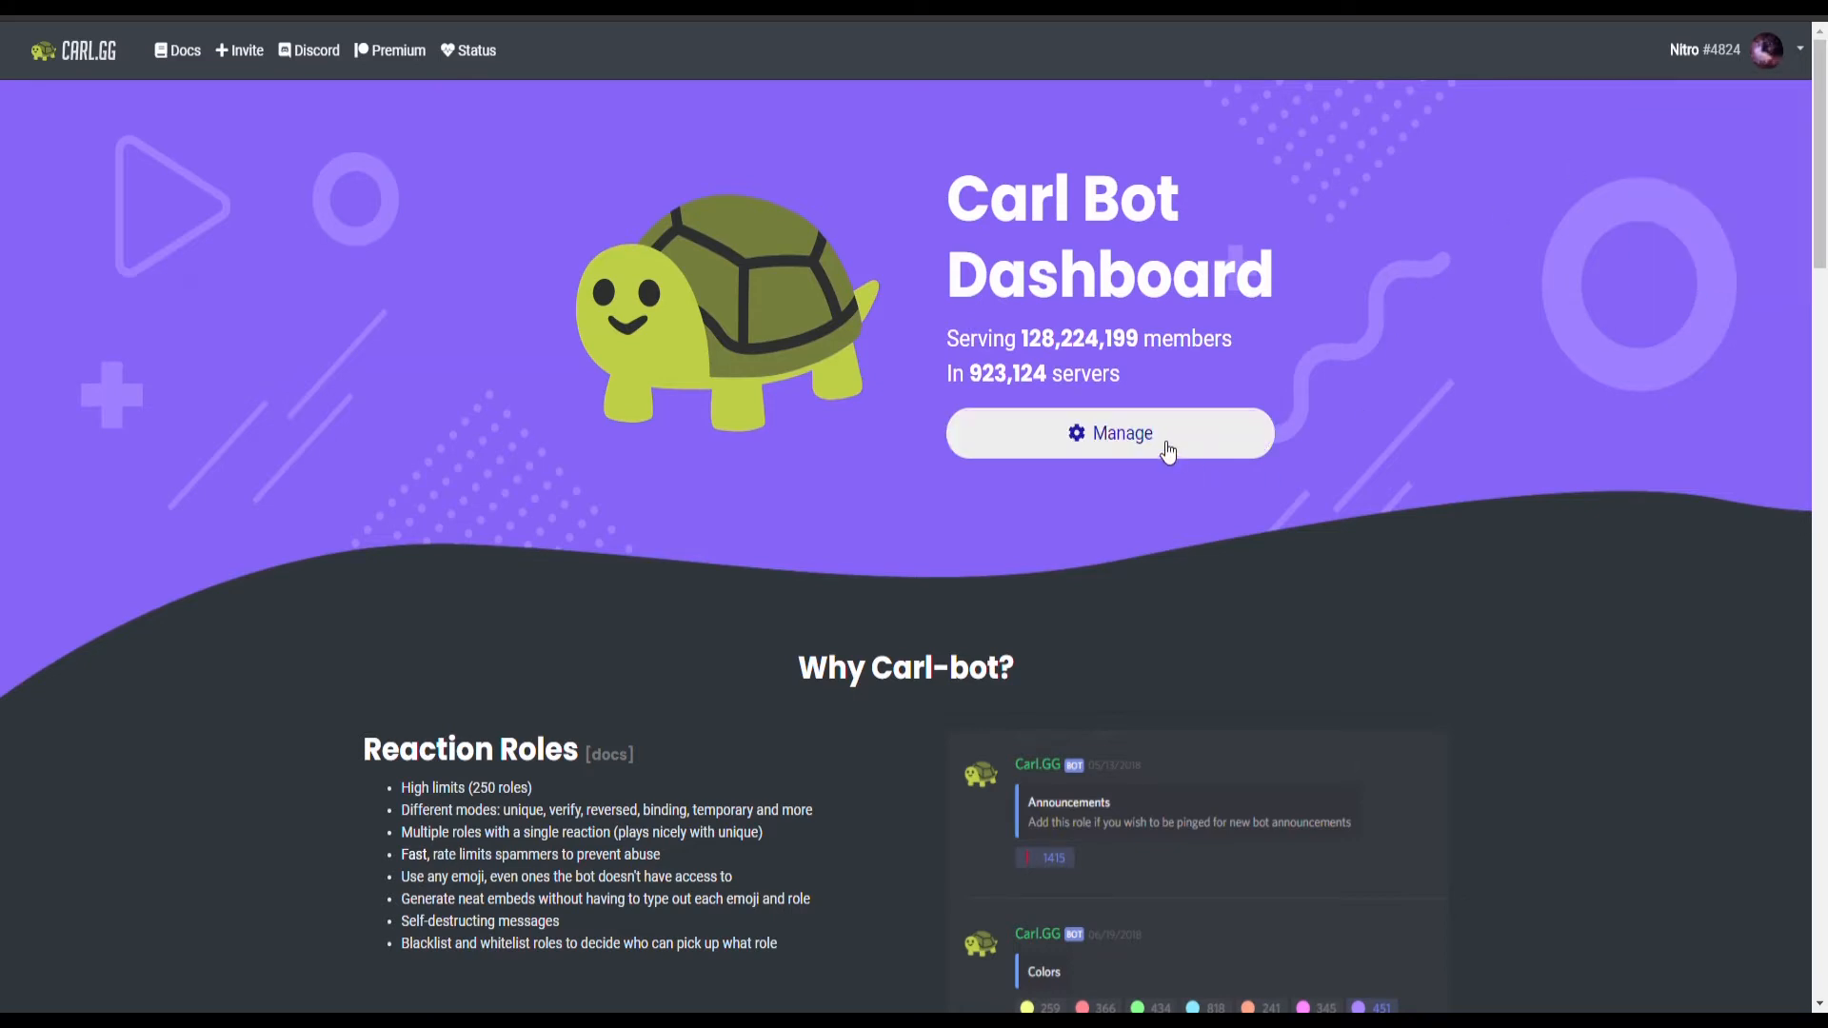
{"action": "left_click", "coordinate": [1169, 452]}
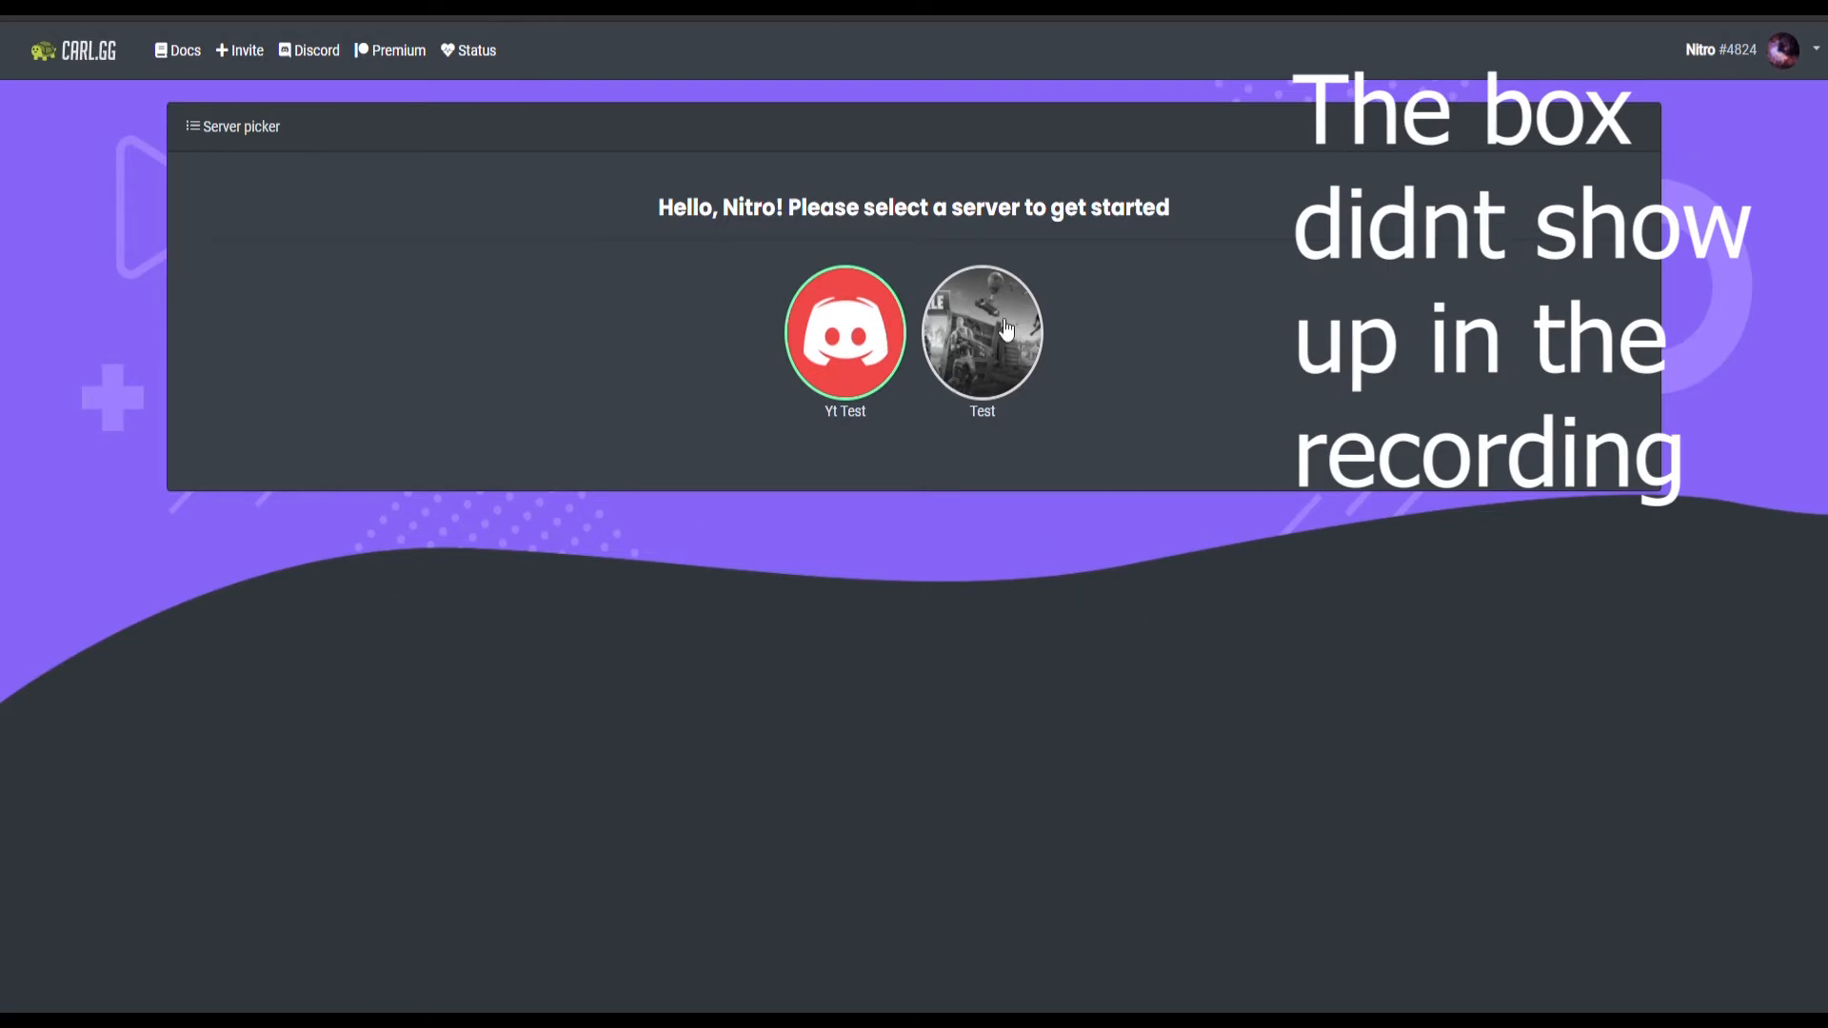
{"action": "left_click", "coordinate": [889, 317]}
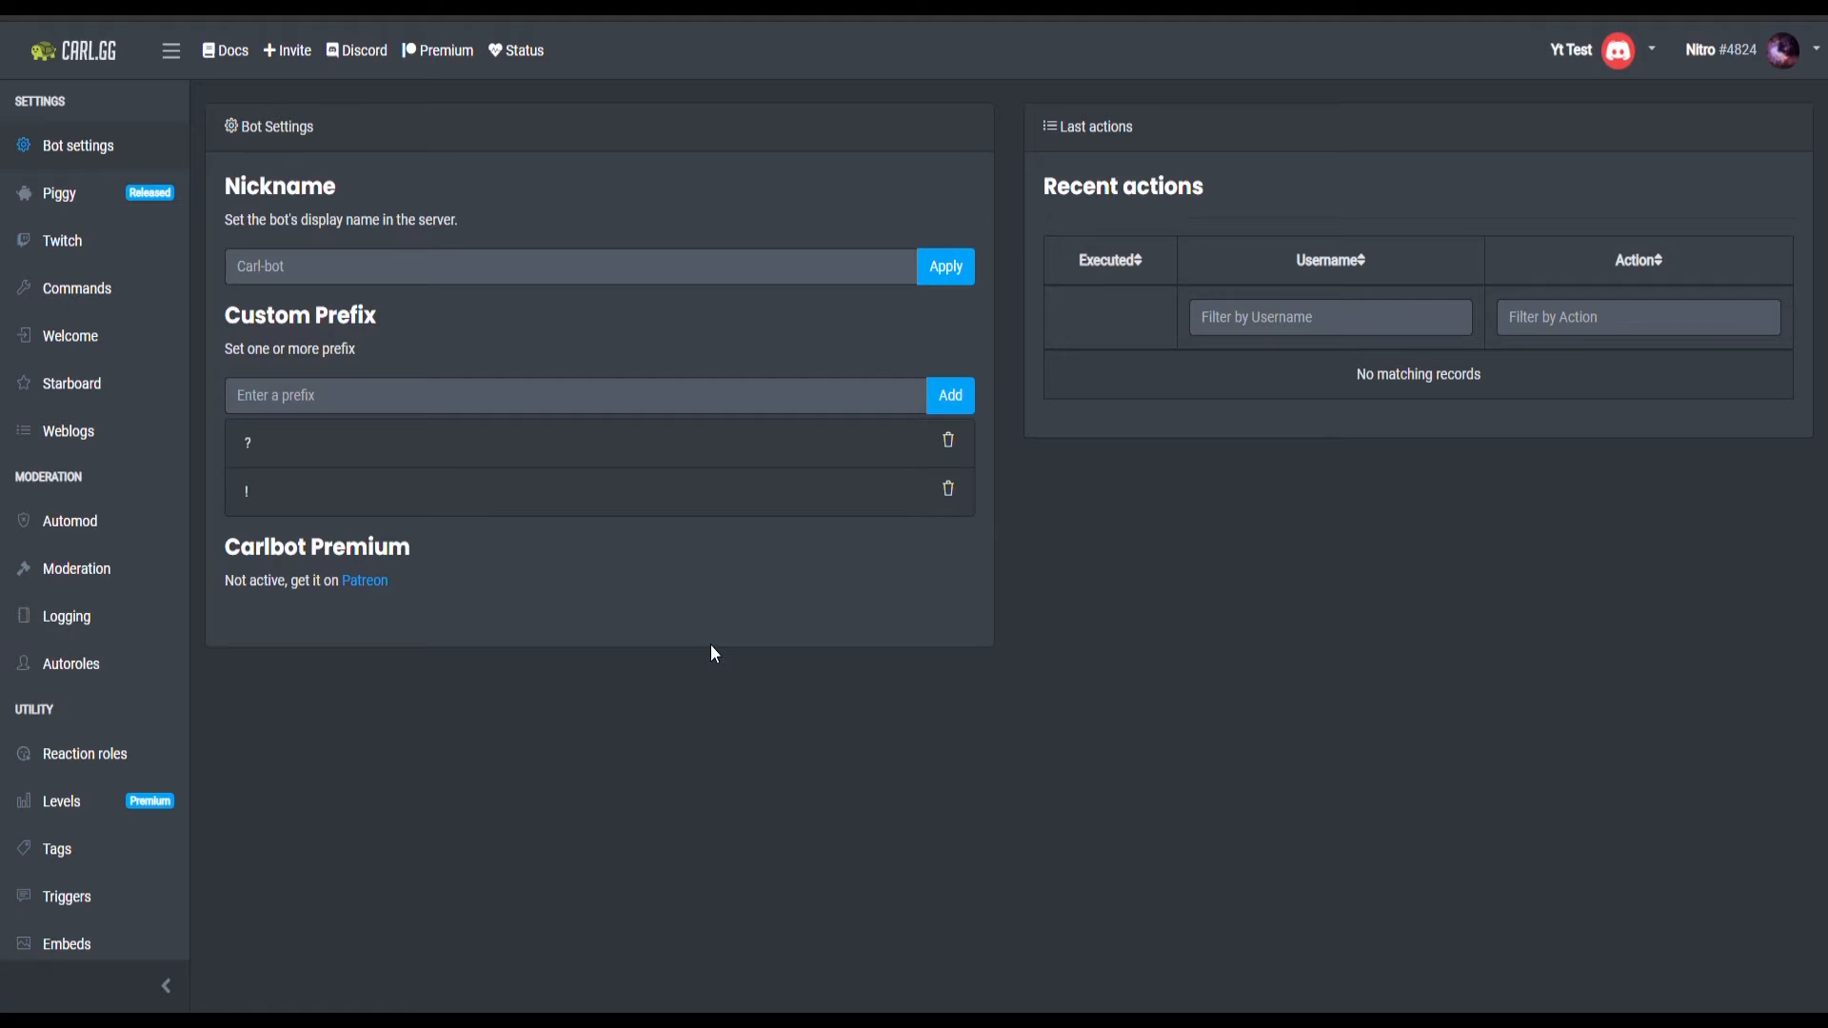
{"action": "left_click", "coordinate": [101, 767]}
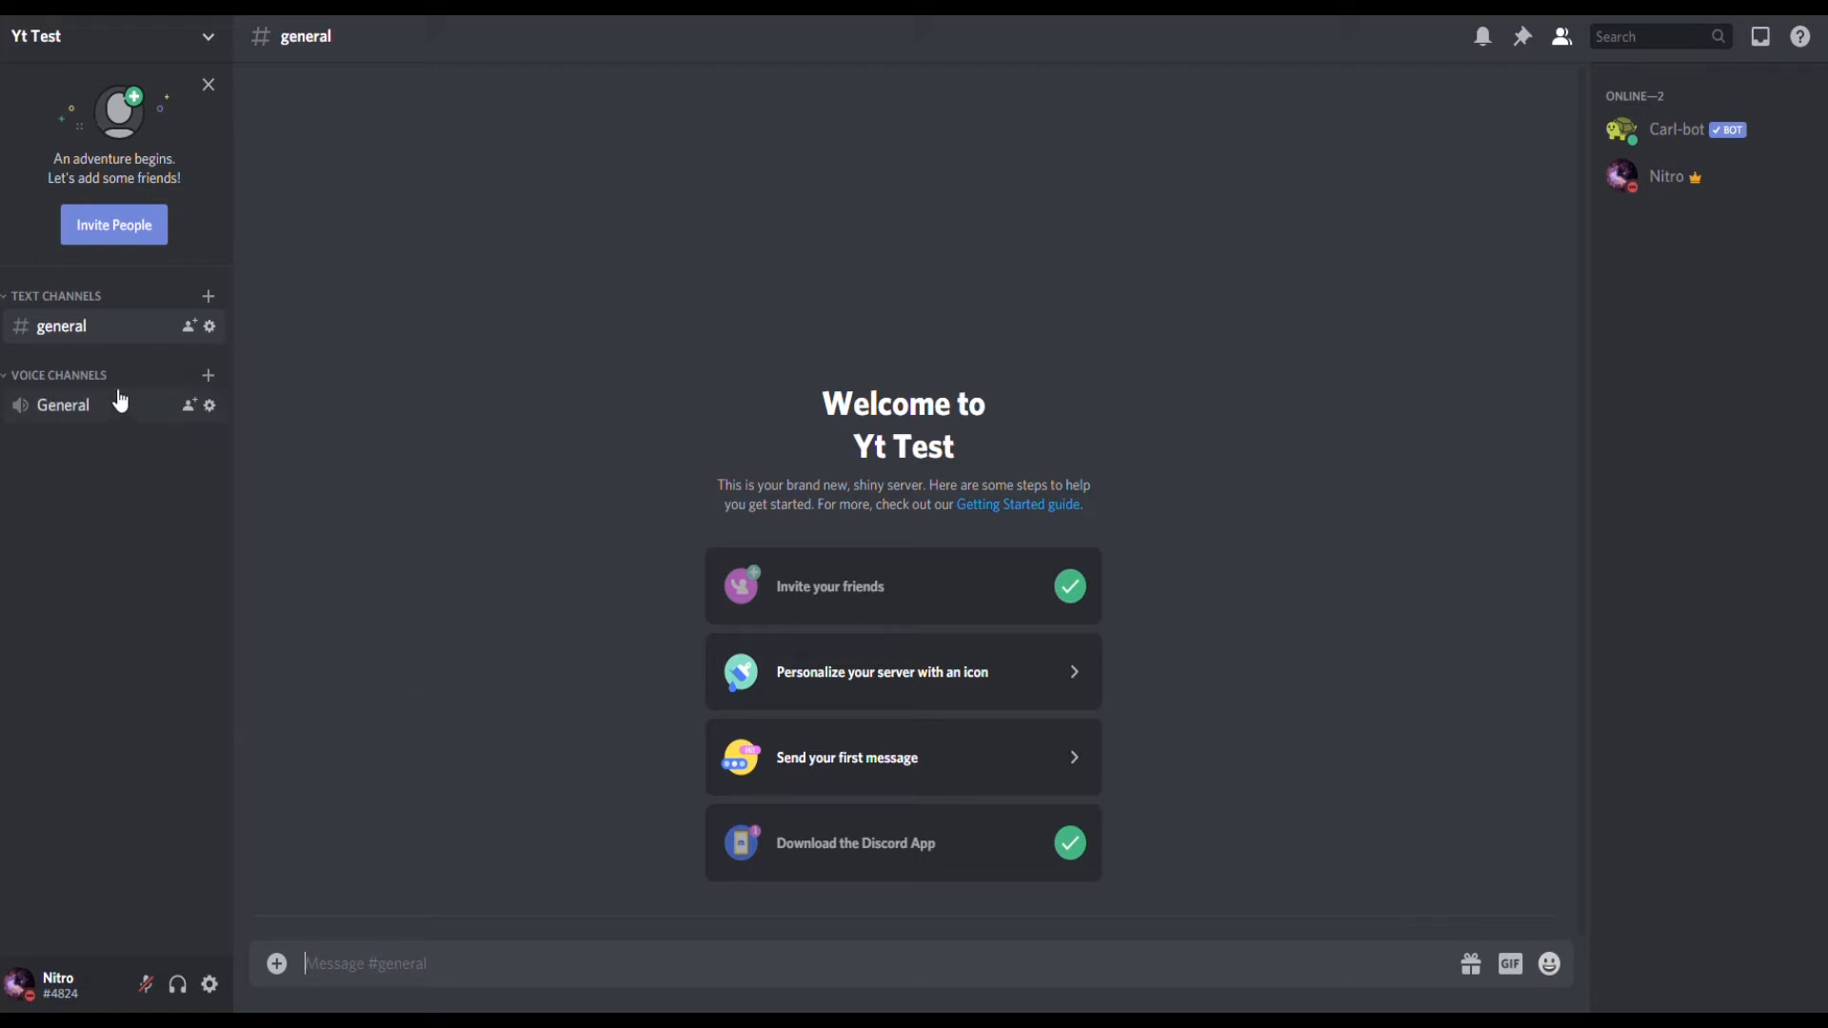
- Switch to Discord and delete the Voice Channels category and the General voice channel from the Yt Test server
{"action": "right_click", "coordinate": [95, 376]}
{"action": "left_click", "coordinate": [171, 566]}
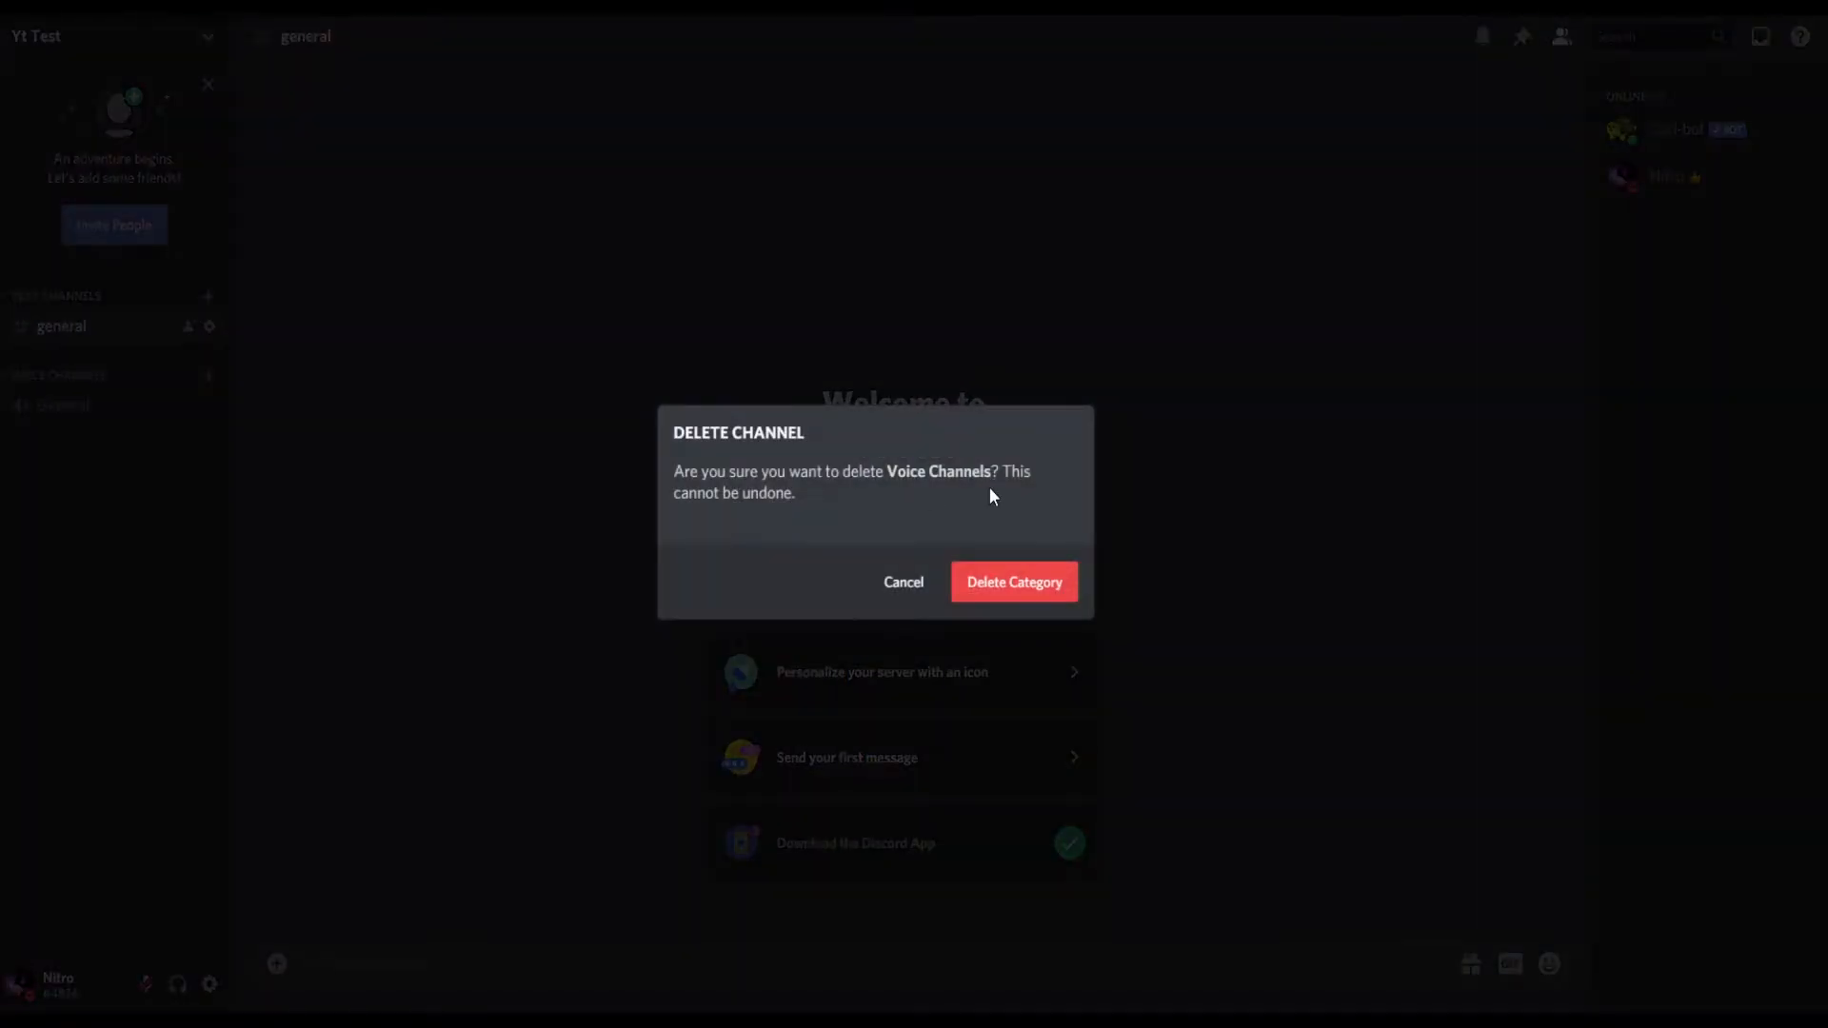
{"action": "left_click", "coordinate": [1017, 569]}
{"action": "right_click", "coordinate": [84, 307]}
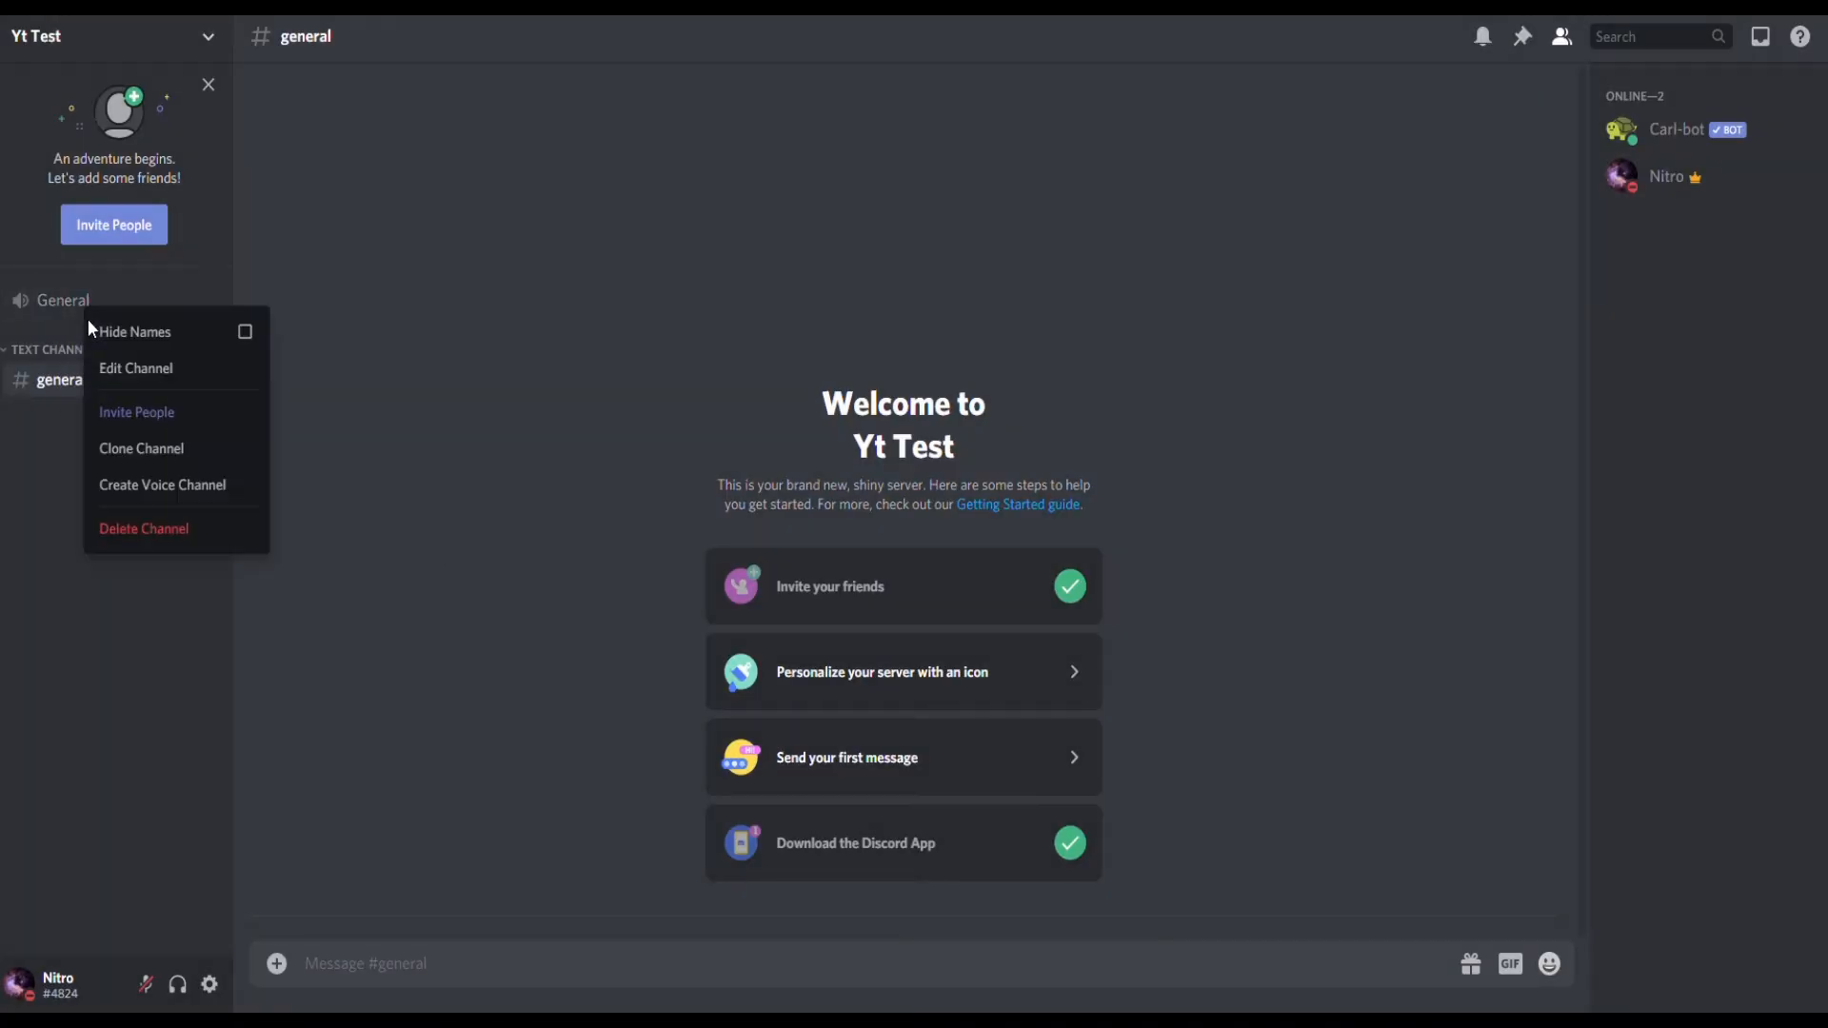
{"action": "left_click", "coordinate": [143, 530]}
{"action": "left_click", "coordinate": [1046, 583]}
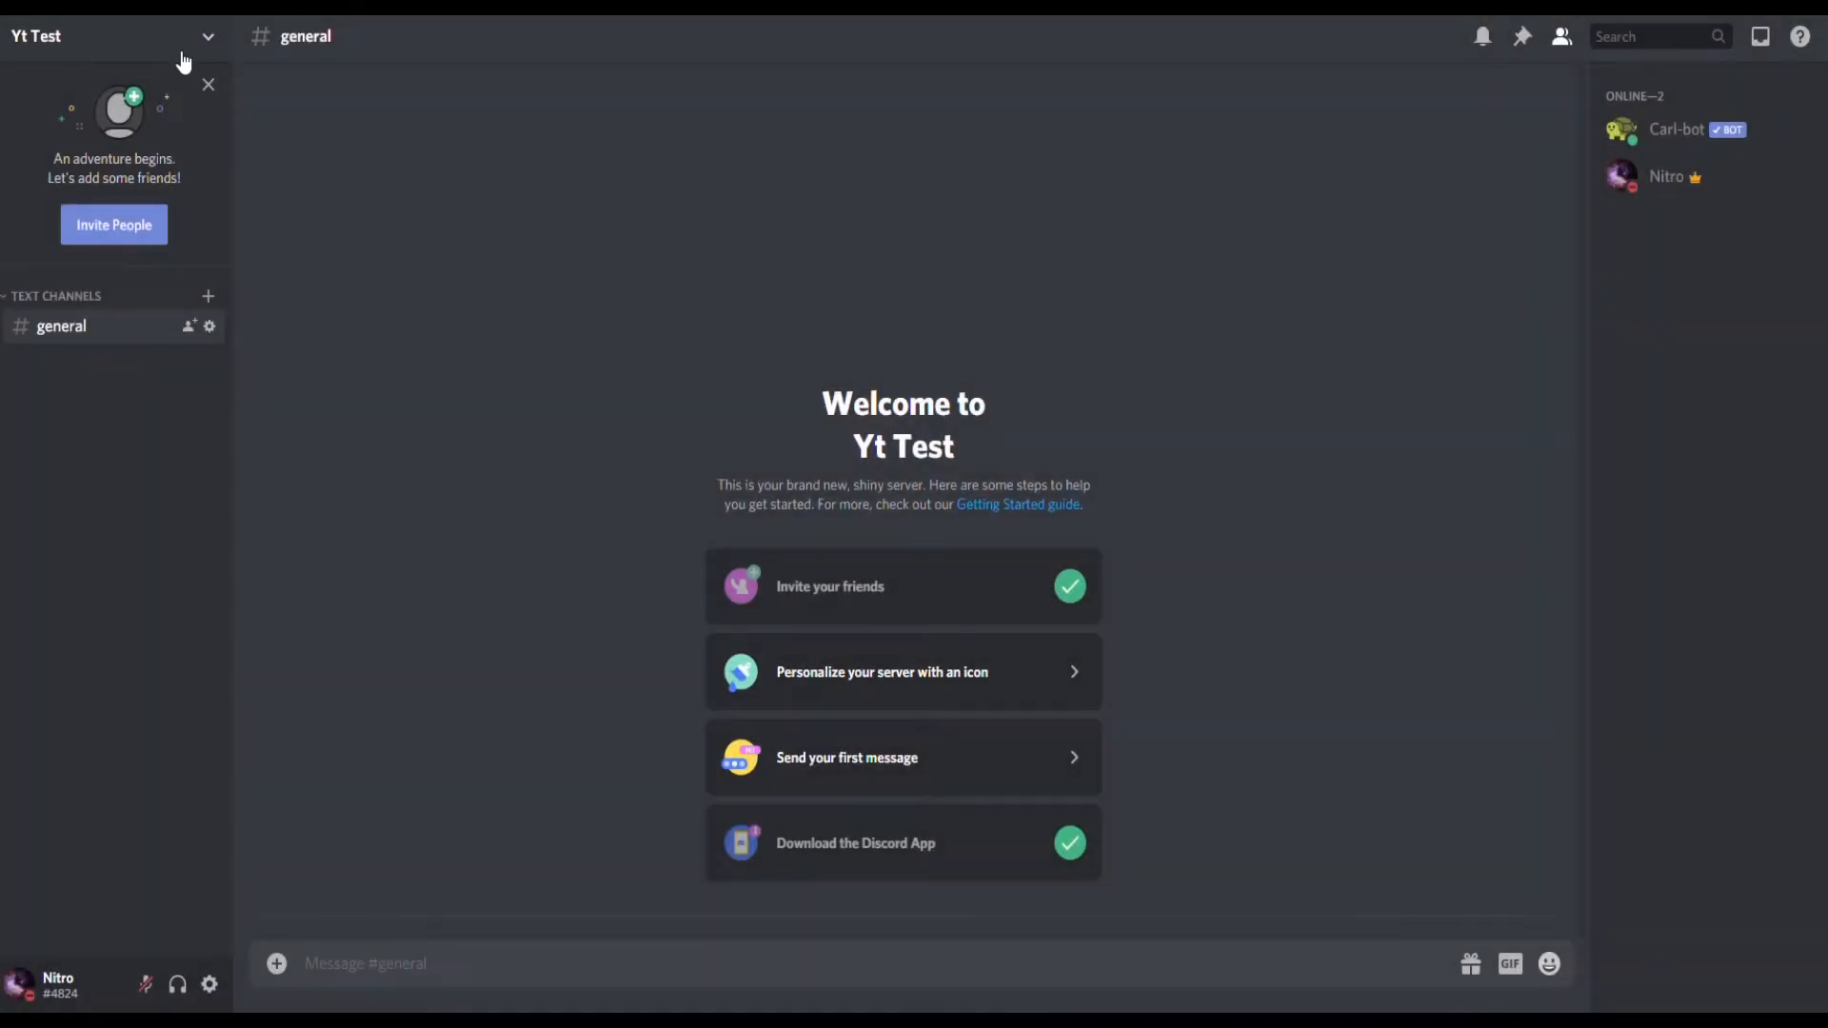
- Create a text channel named verify in the server, outside any category
{"action": "left_click", "coordinate": [69, 45]}
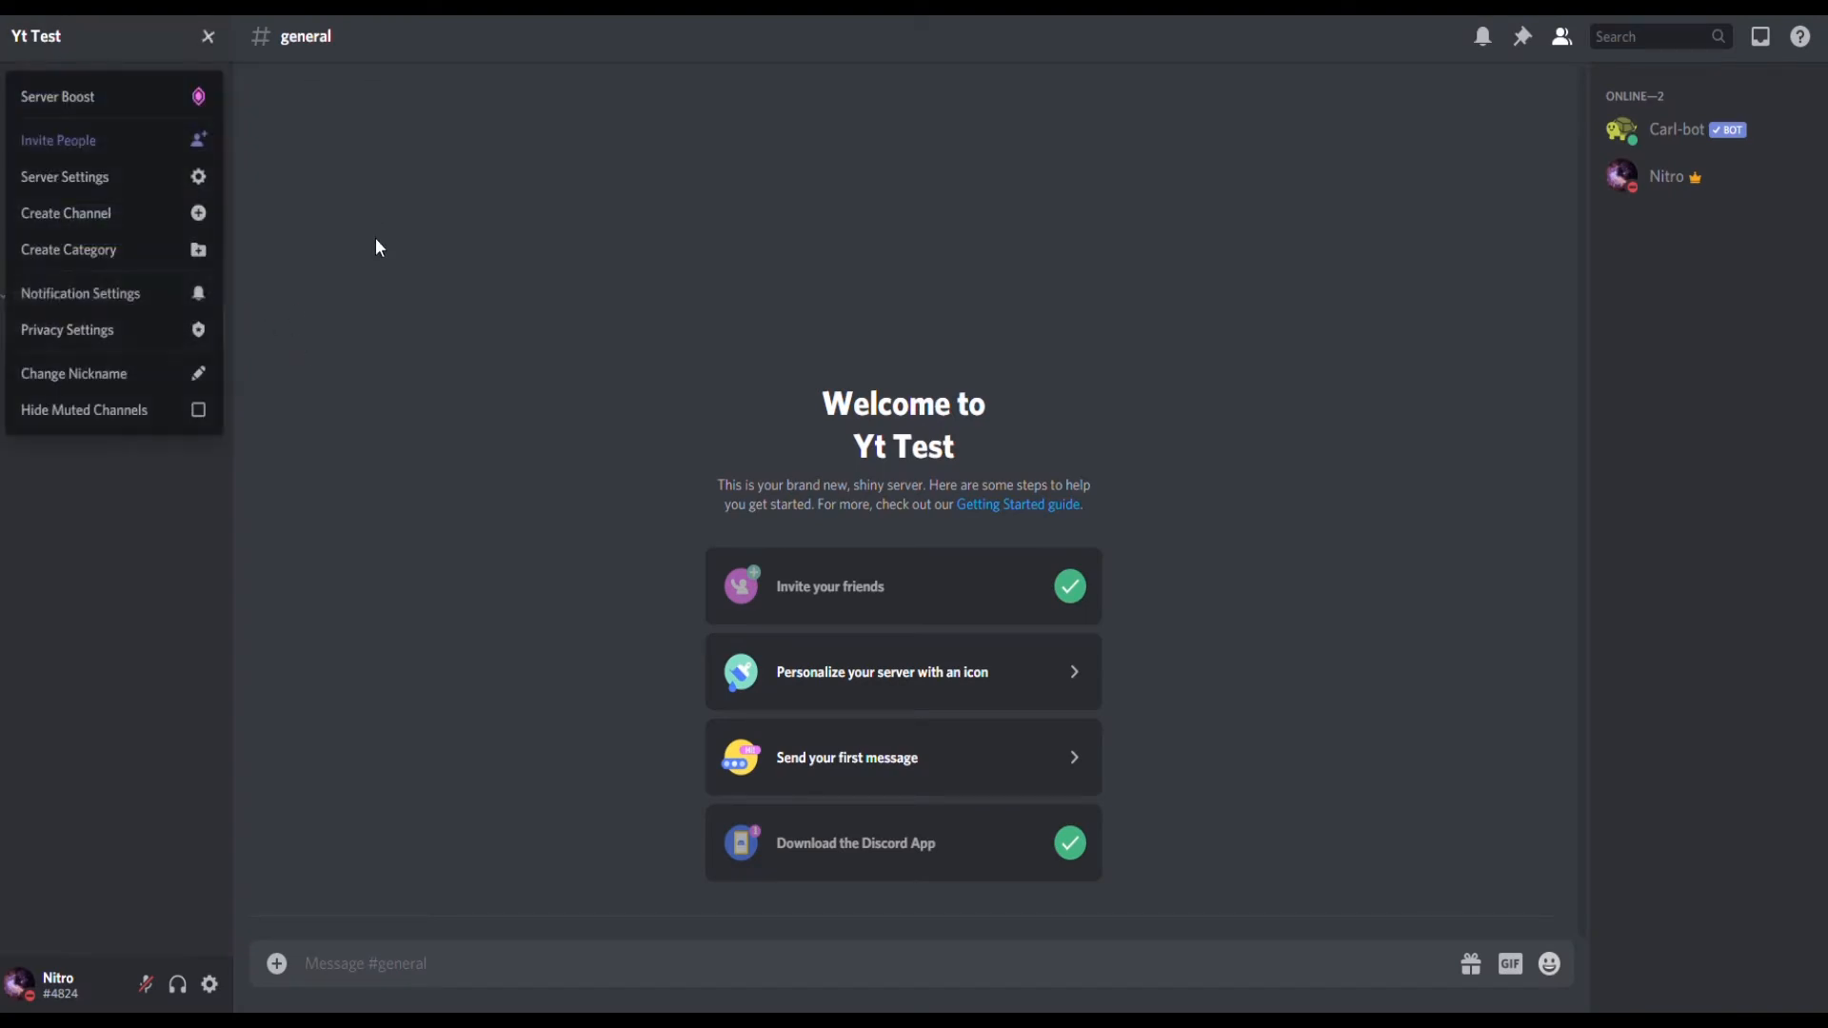
{"action": "left_click", "coordinate": [105, 213]}
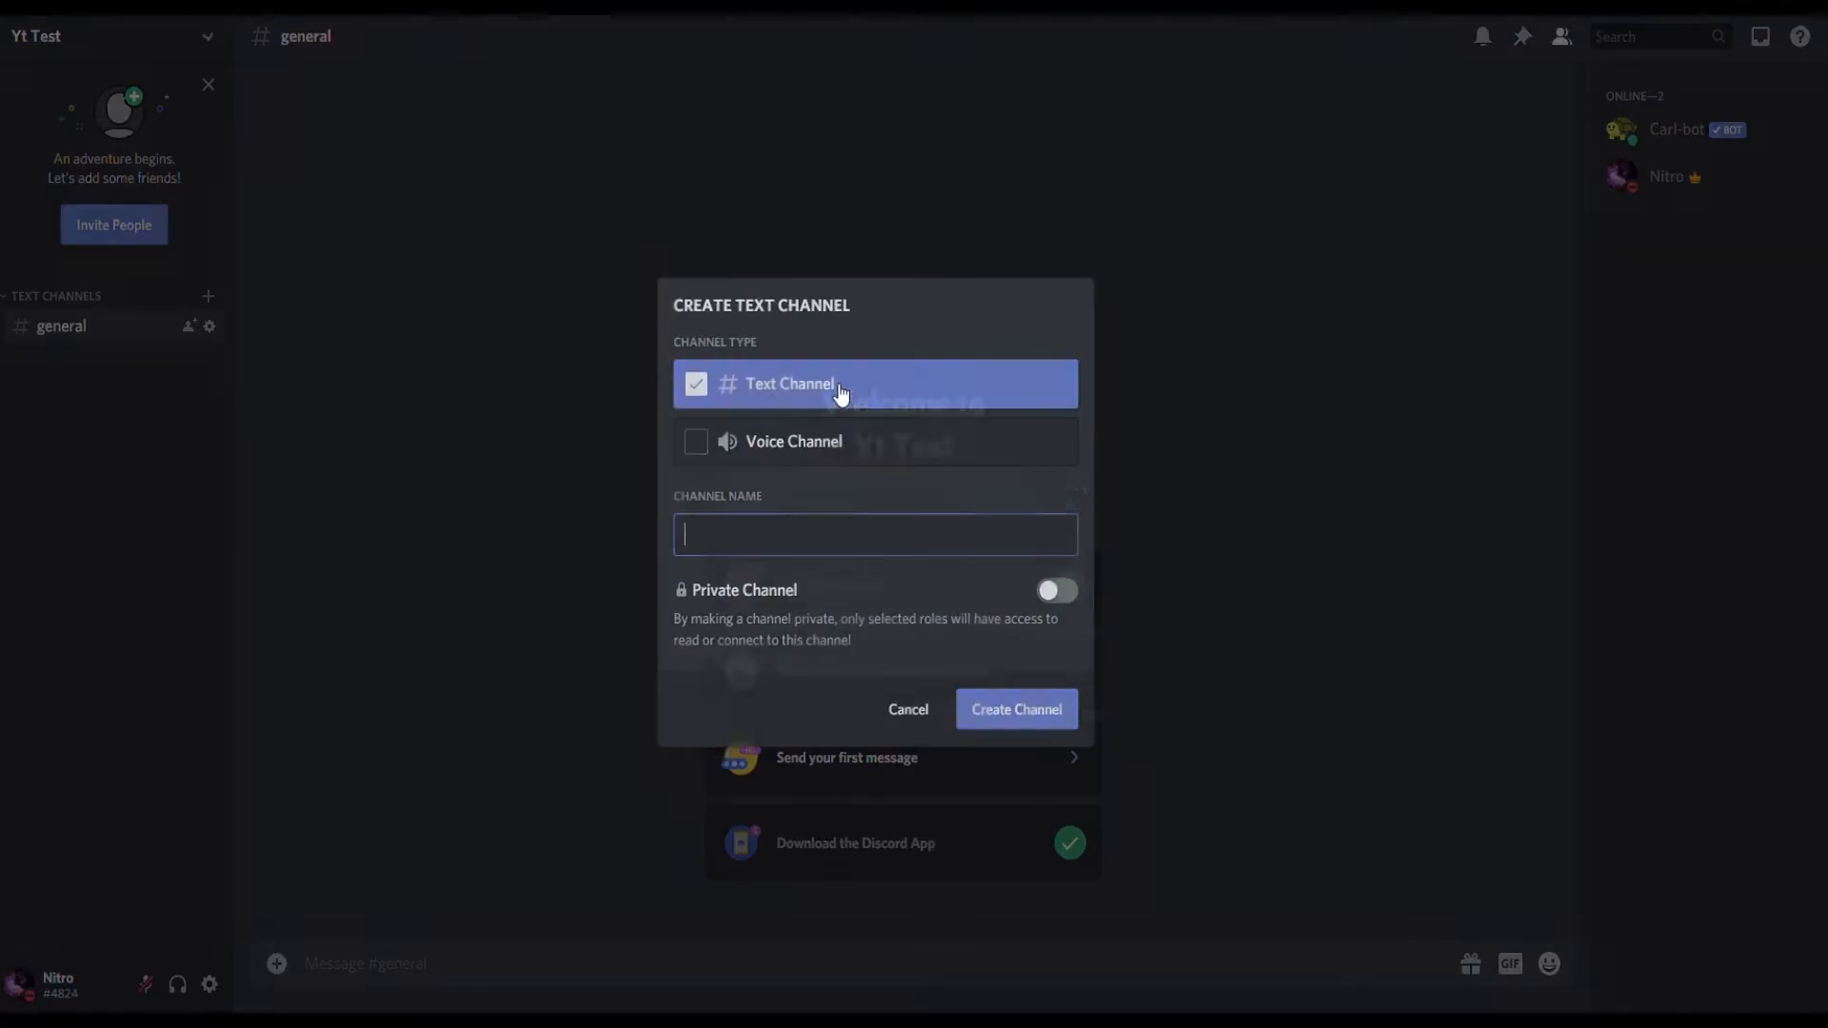
{"action": "type", "text": "verify"}
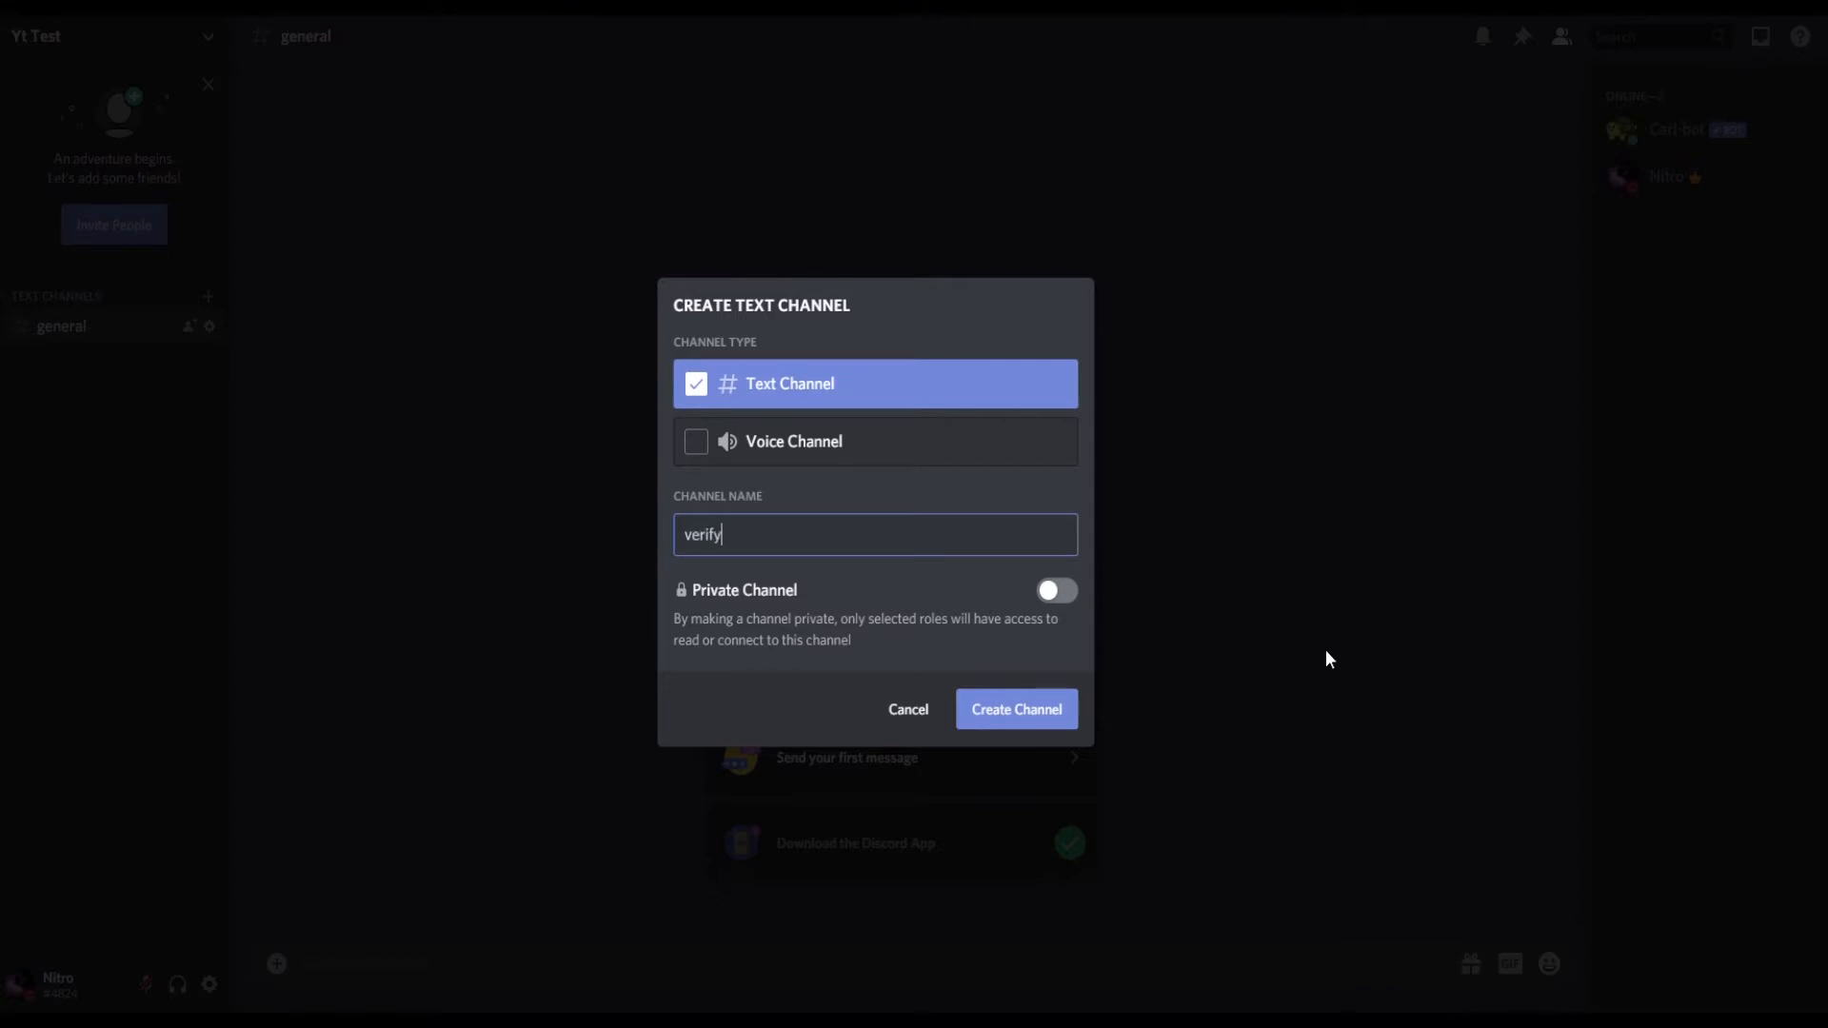
{"action": "left_click", "coordinate": [996, 724]}
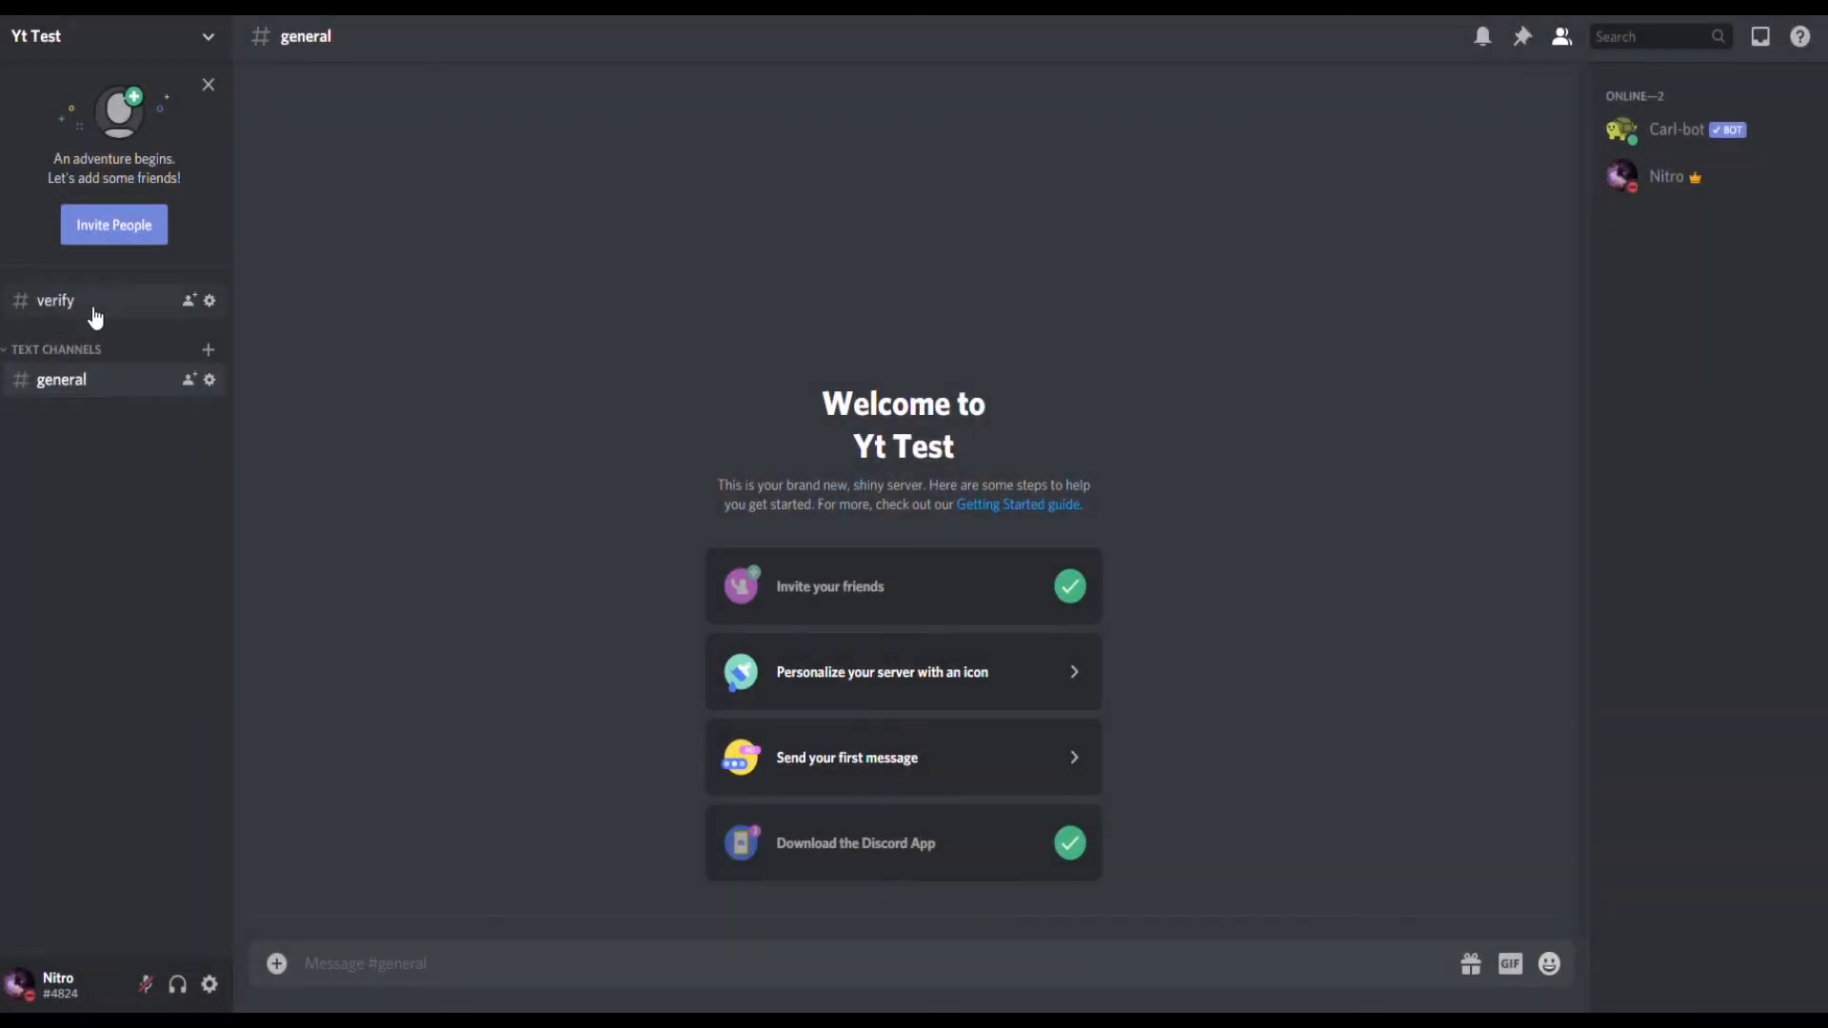
{"action": "left_click", "coordinate": [92, 302]}
{"action": "left_click", "coordinate": [211, 301]}
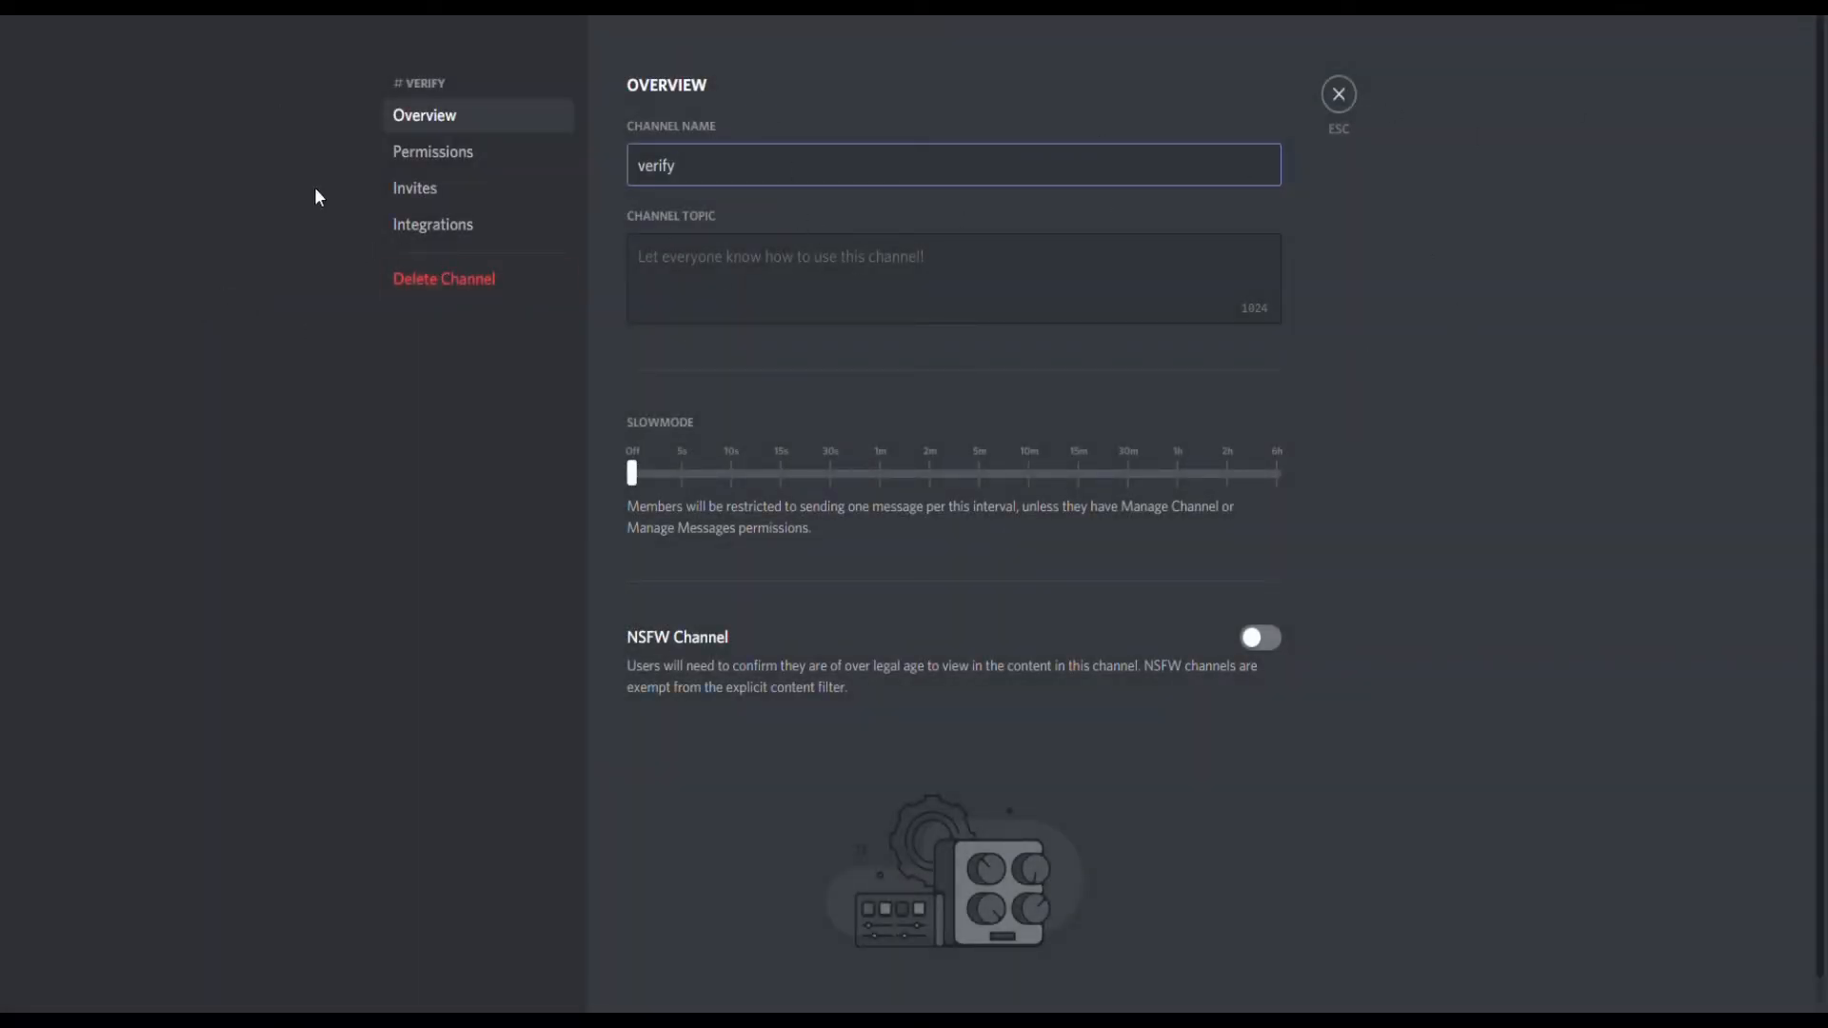
{"action": "left_click", "coordinate": [455, 152]}
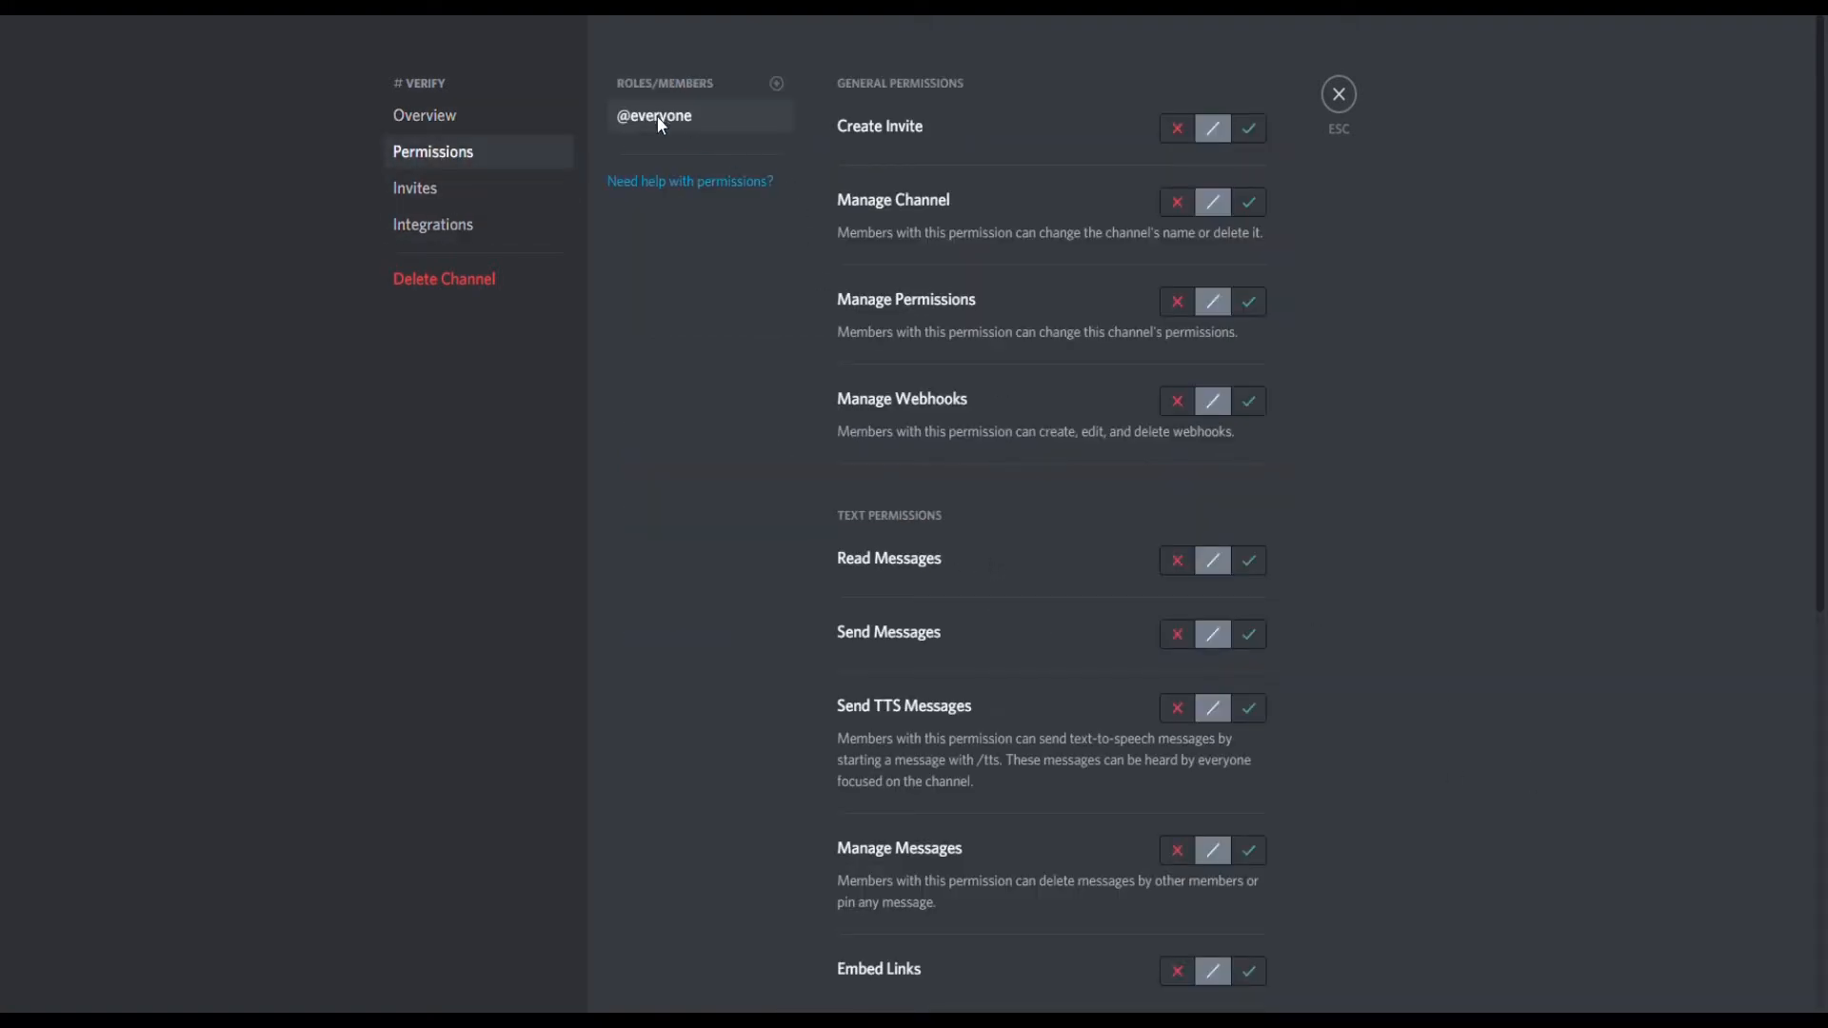
{"action": "scroll", "coordinate": [1269, 593], "scroll_direction": "down", "scroll_amount": 2}
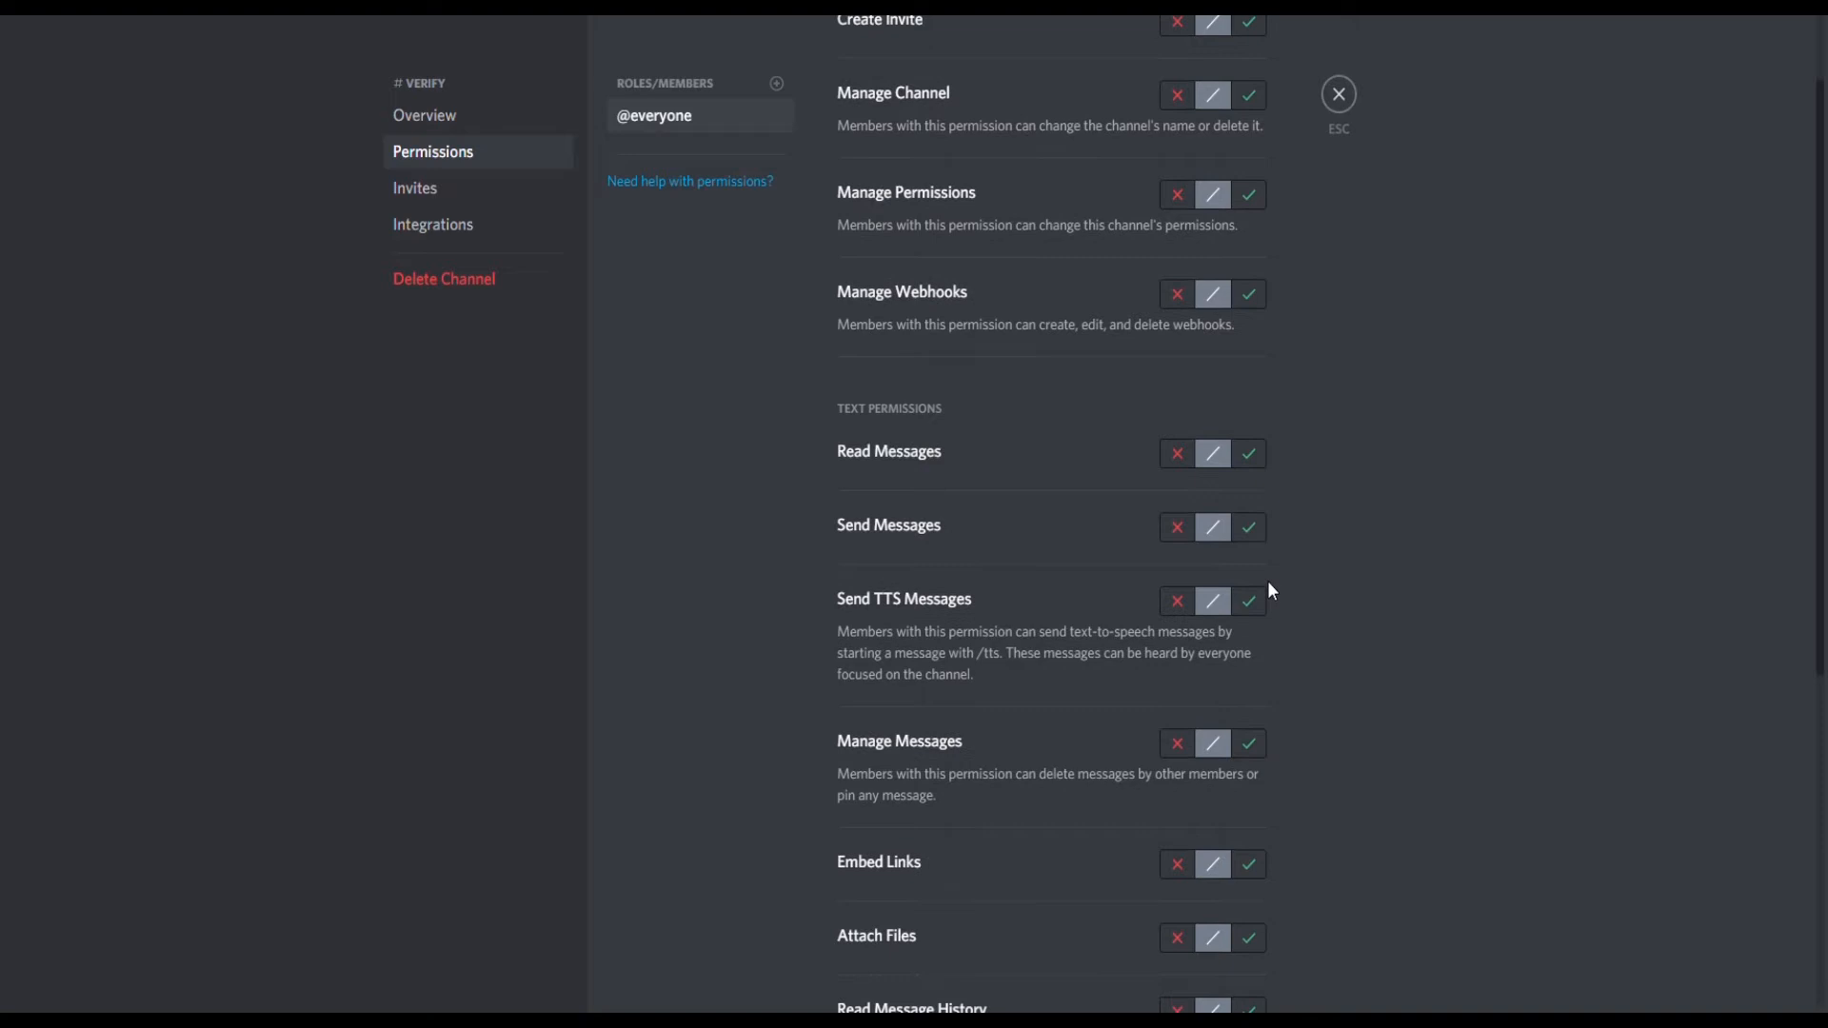
{"action": "left_click", "coordinate": [1249, 455]}
{"action": "left_click", "coordinate": [1178, 528]}
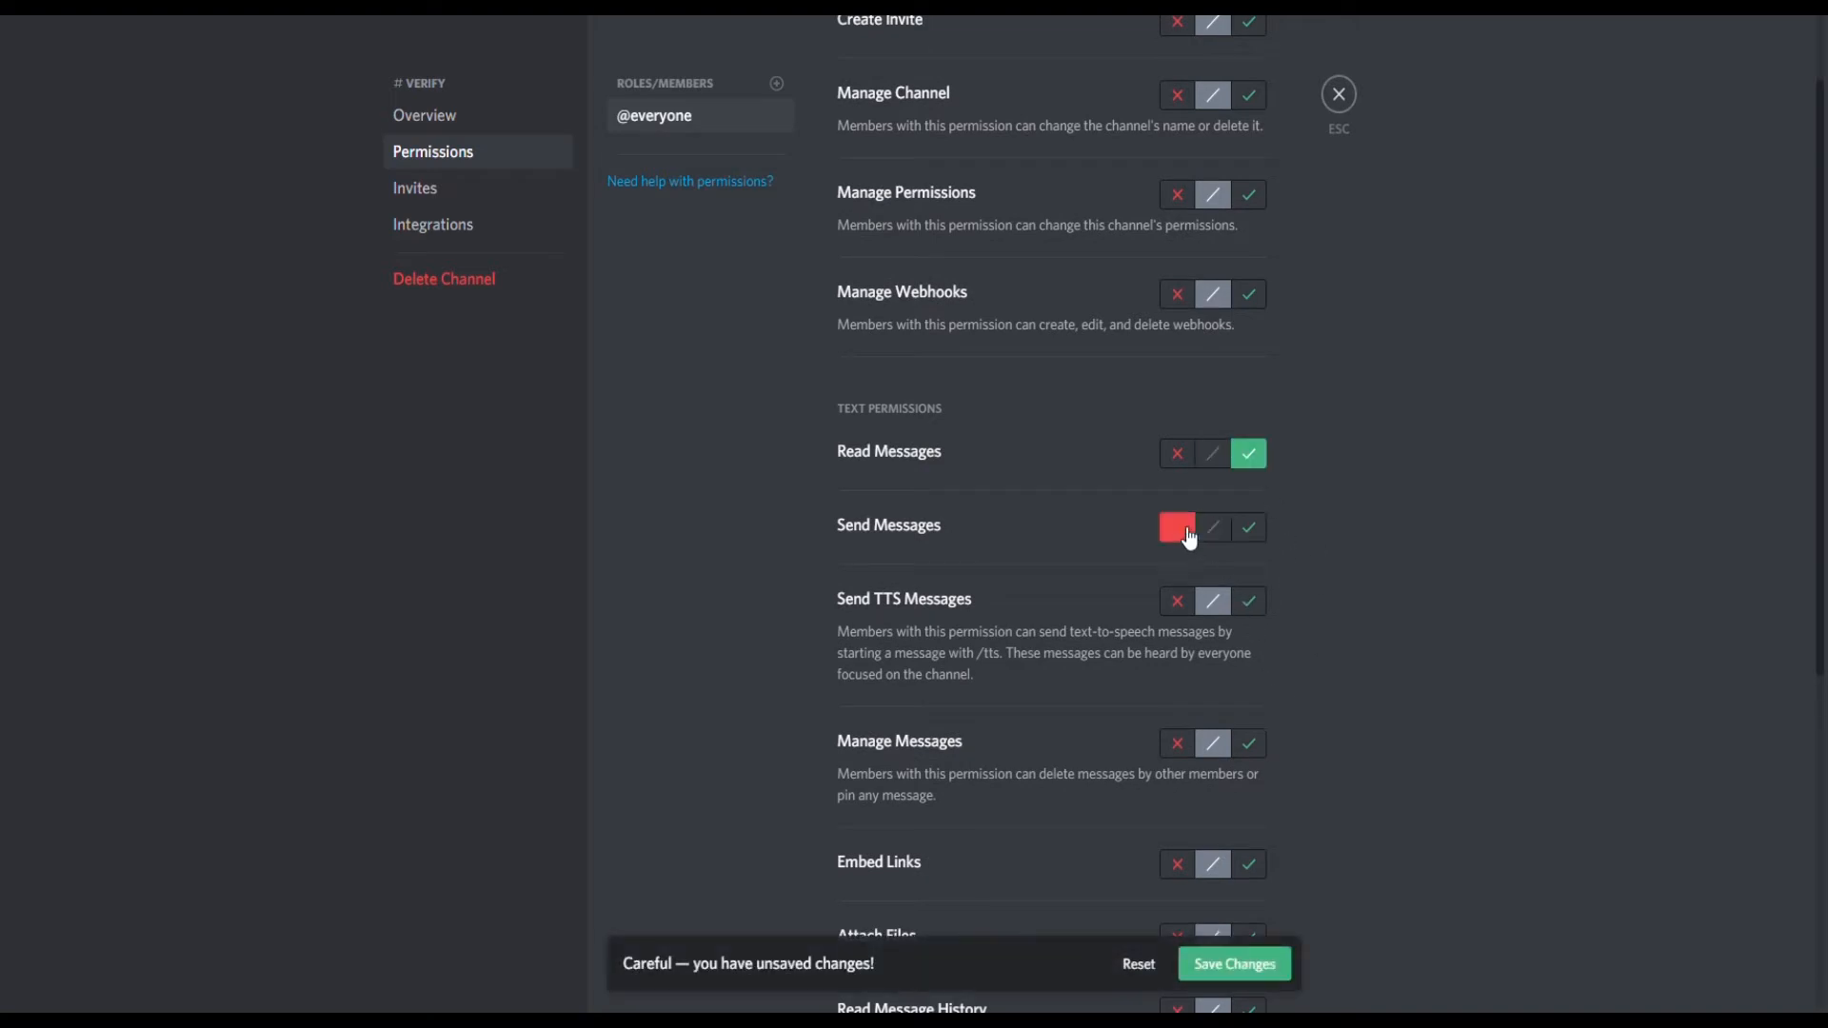
{"action": "scroll", "coordinate": [1099, 725], "scroll_direction": "down", "scroll_amount": 5}
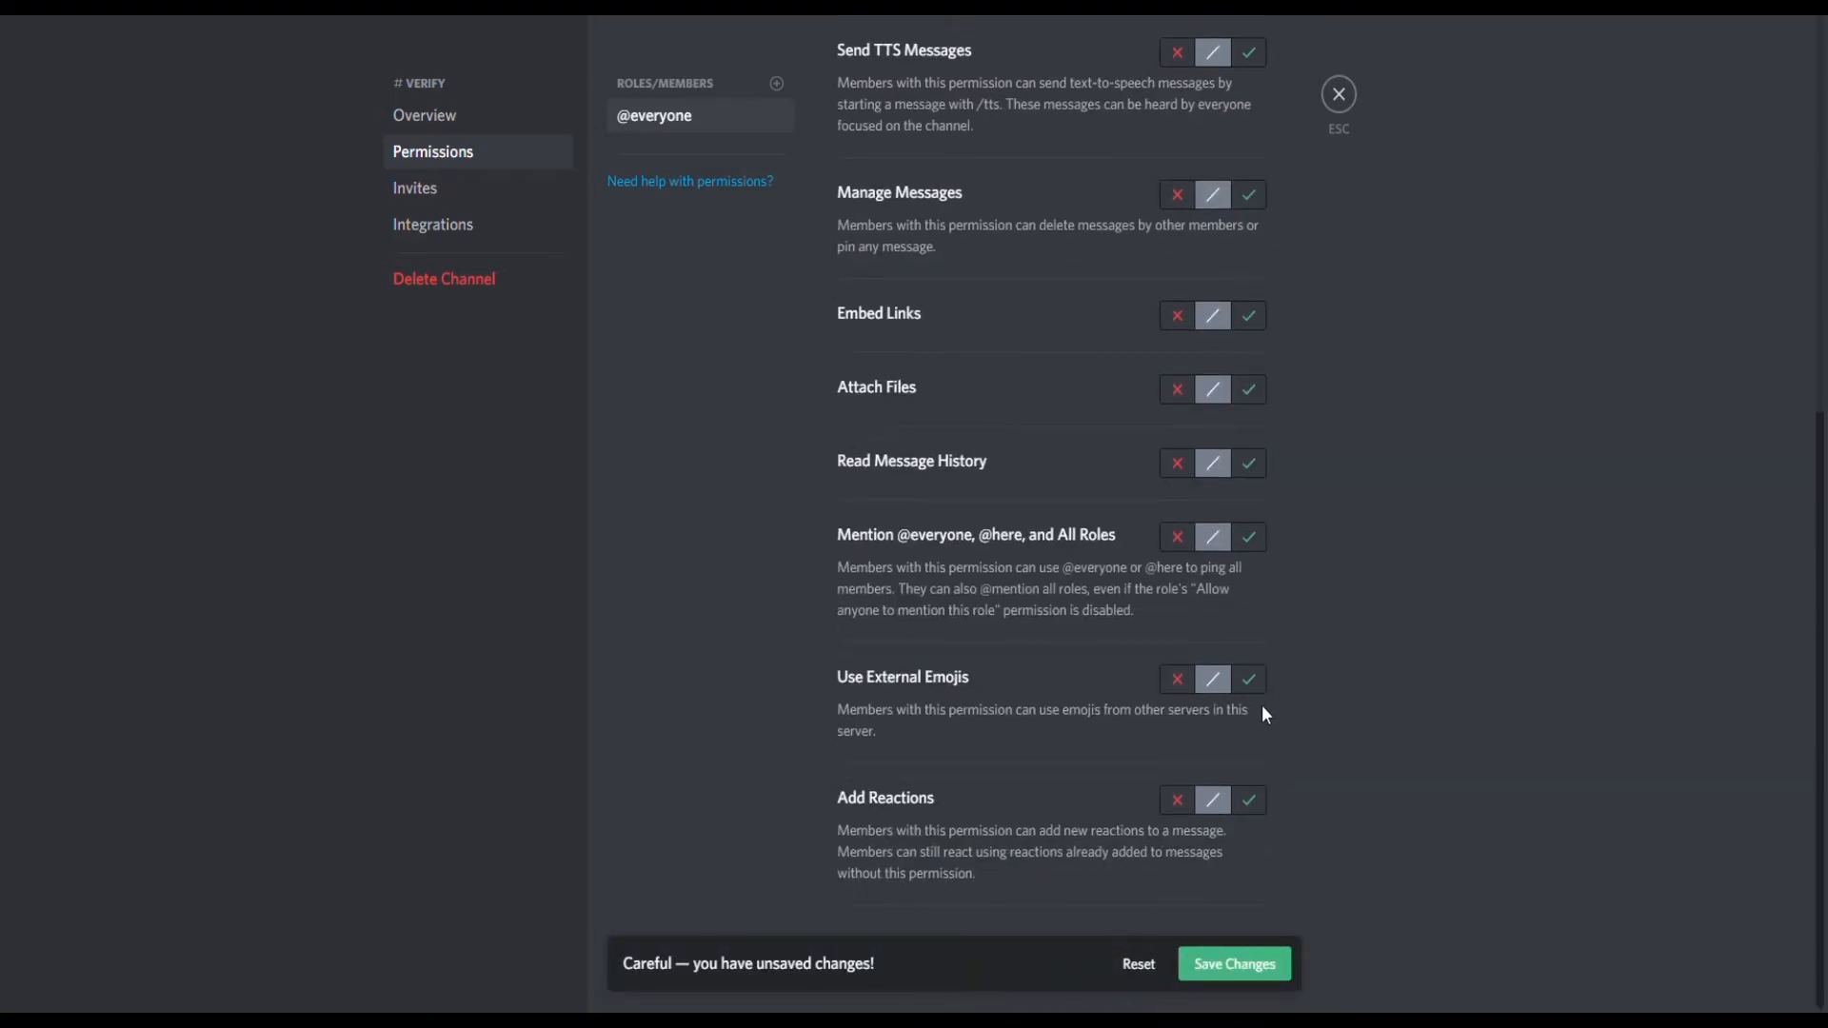
{"action": "left_click", "coordinate": [1249, 464]}
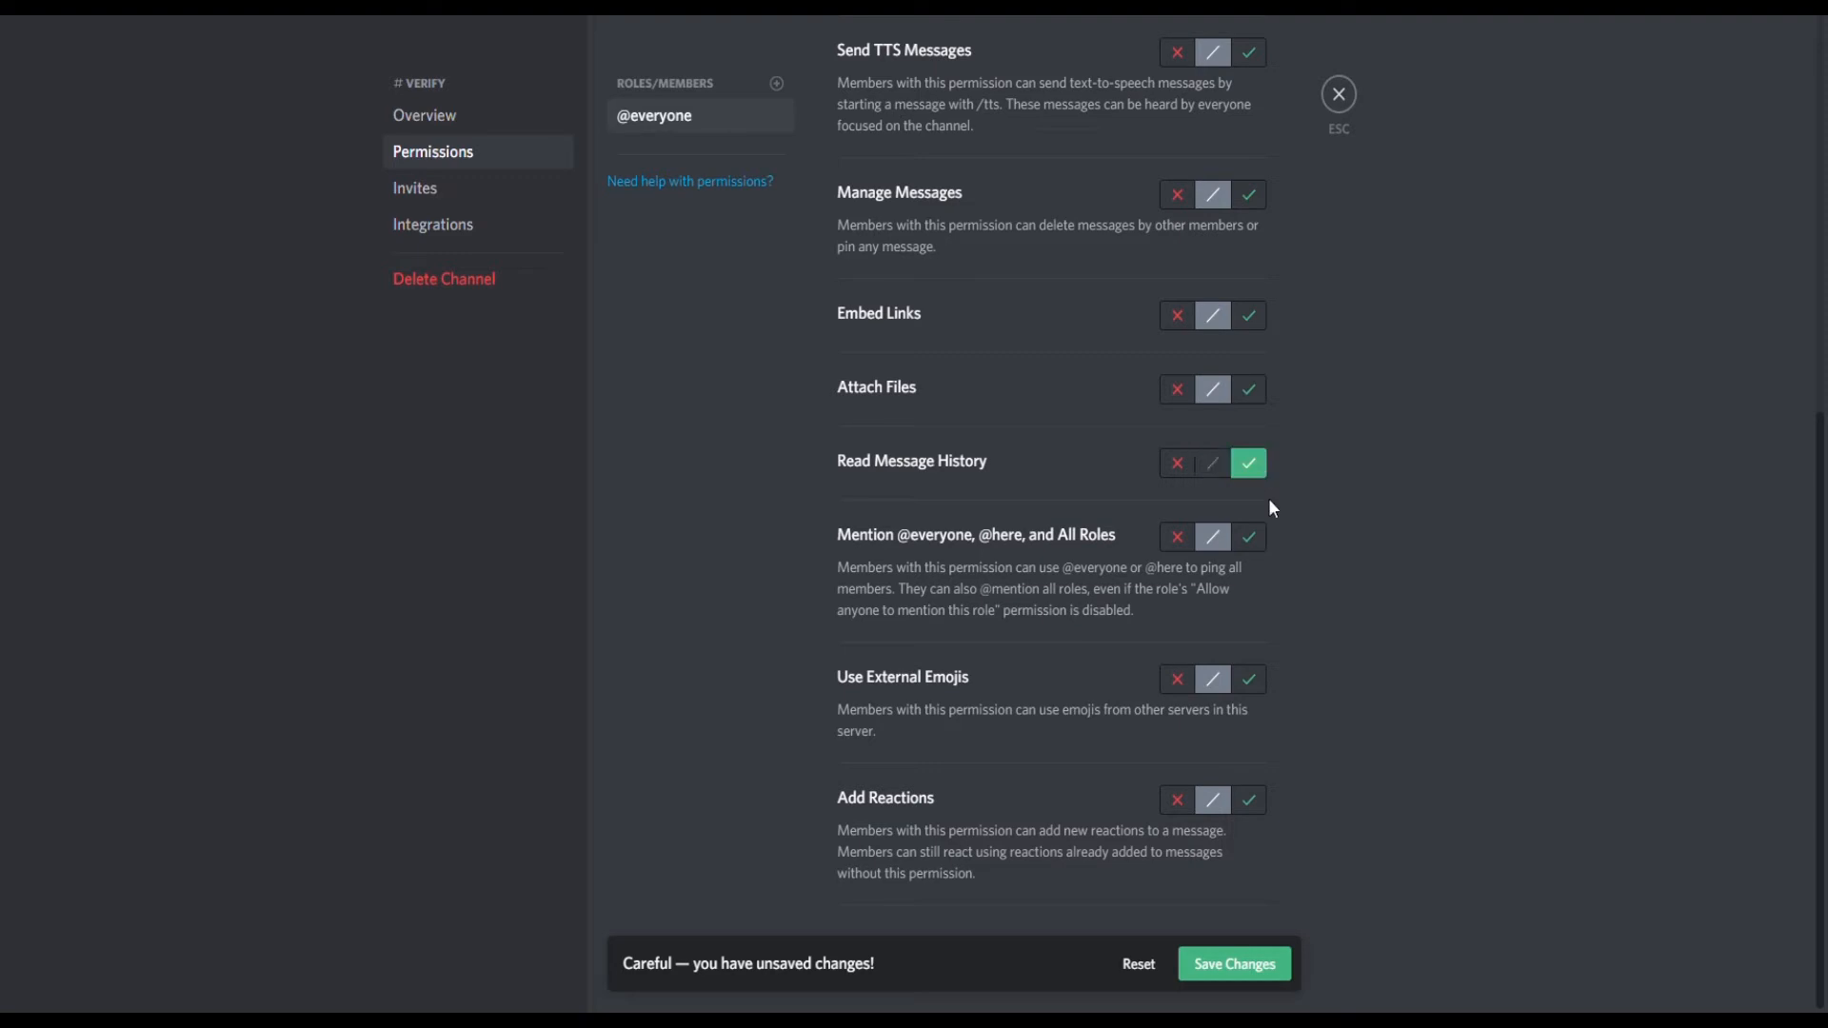
{"action": "left_click", "coordinate": [1238, 966]}
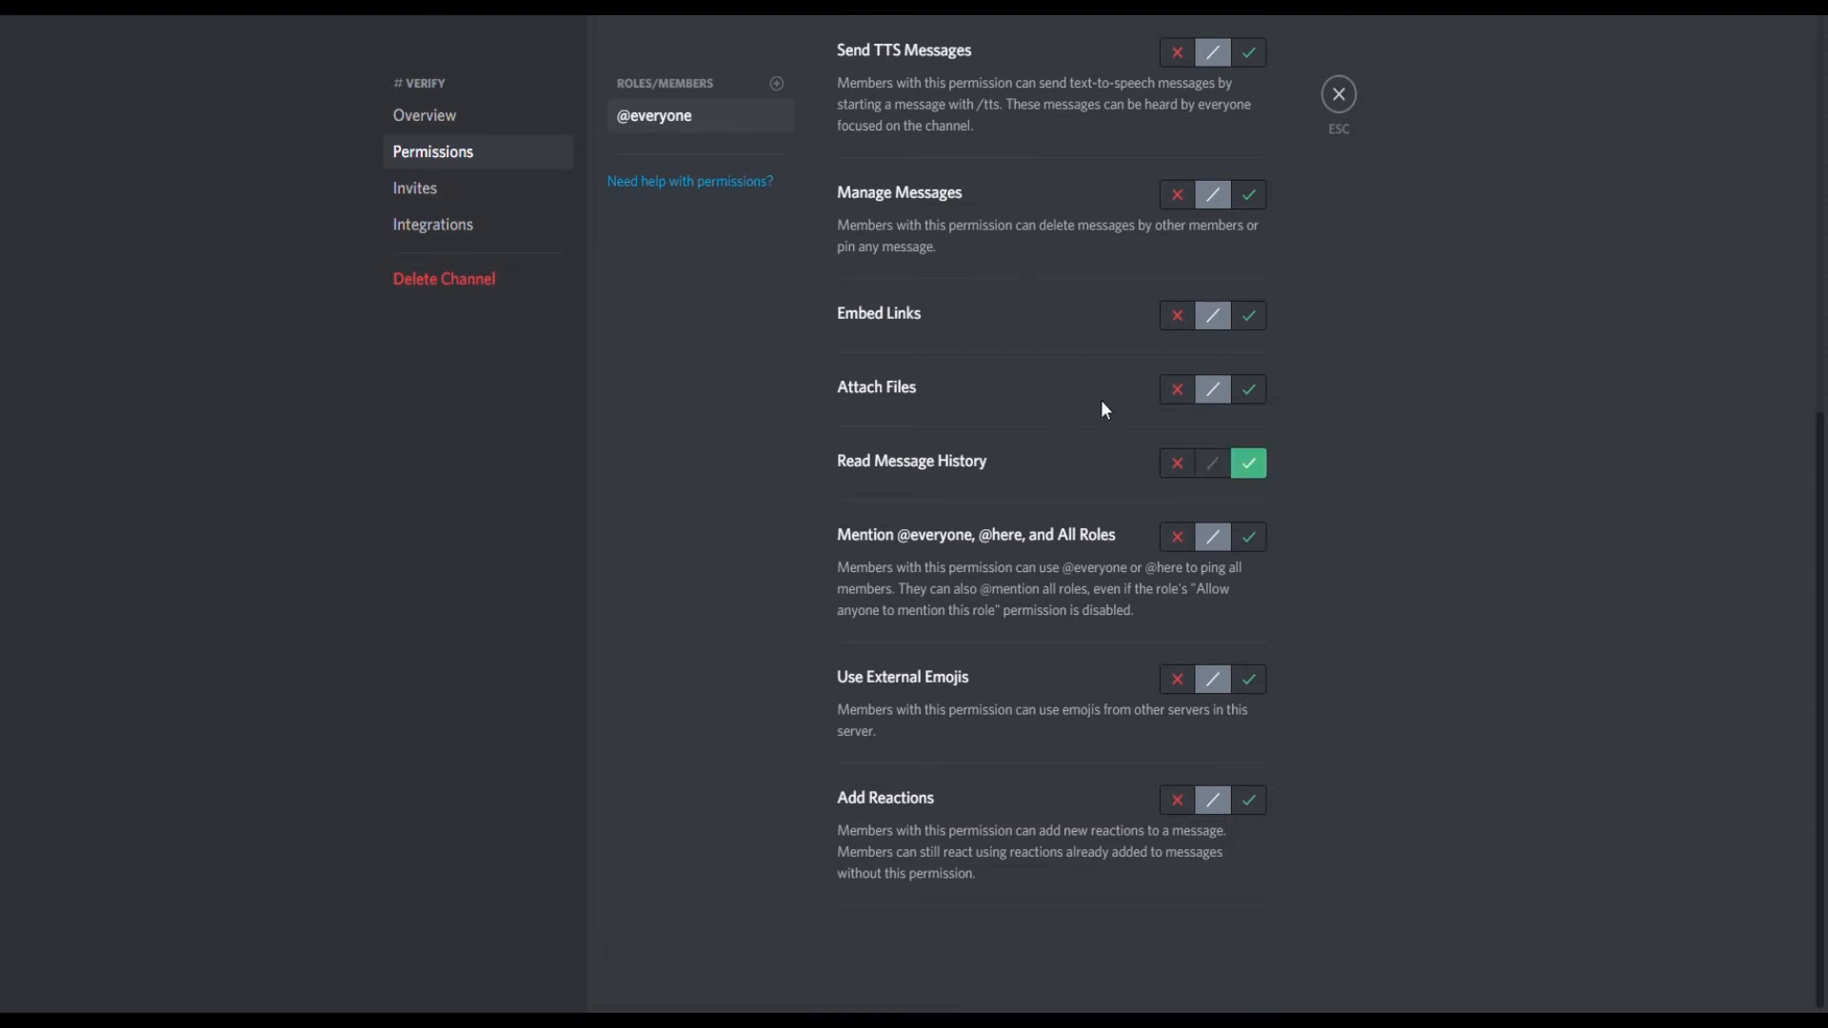
{"action": "scroll", "coordinate": [1096, 468], "scroll_direction": "up", "scroll_amount": 5}
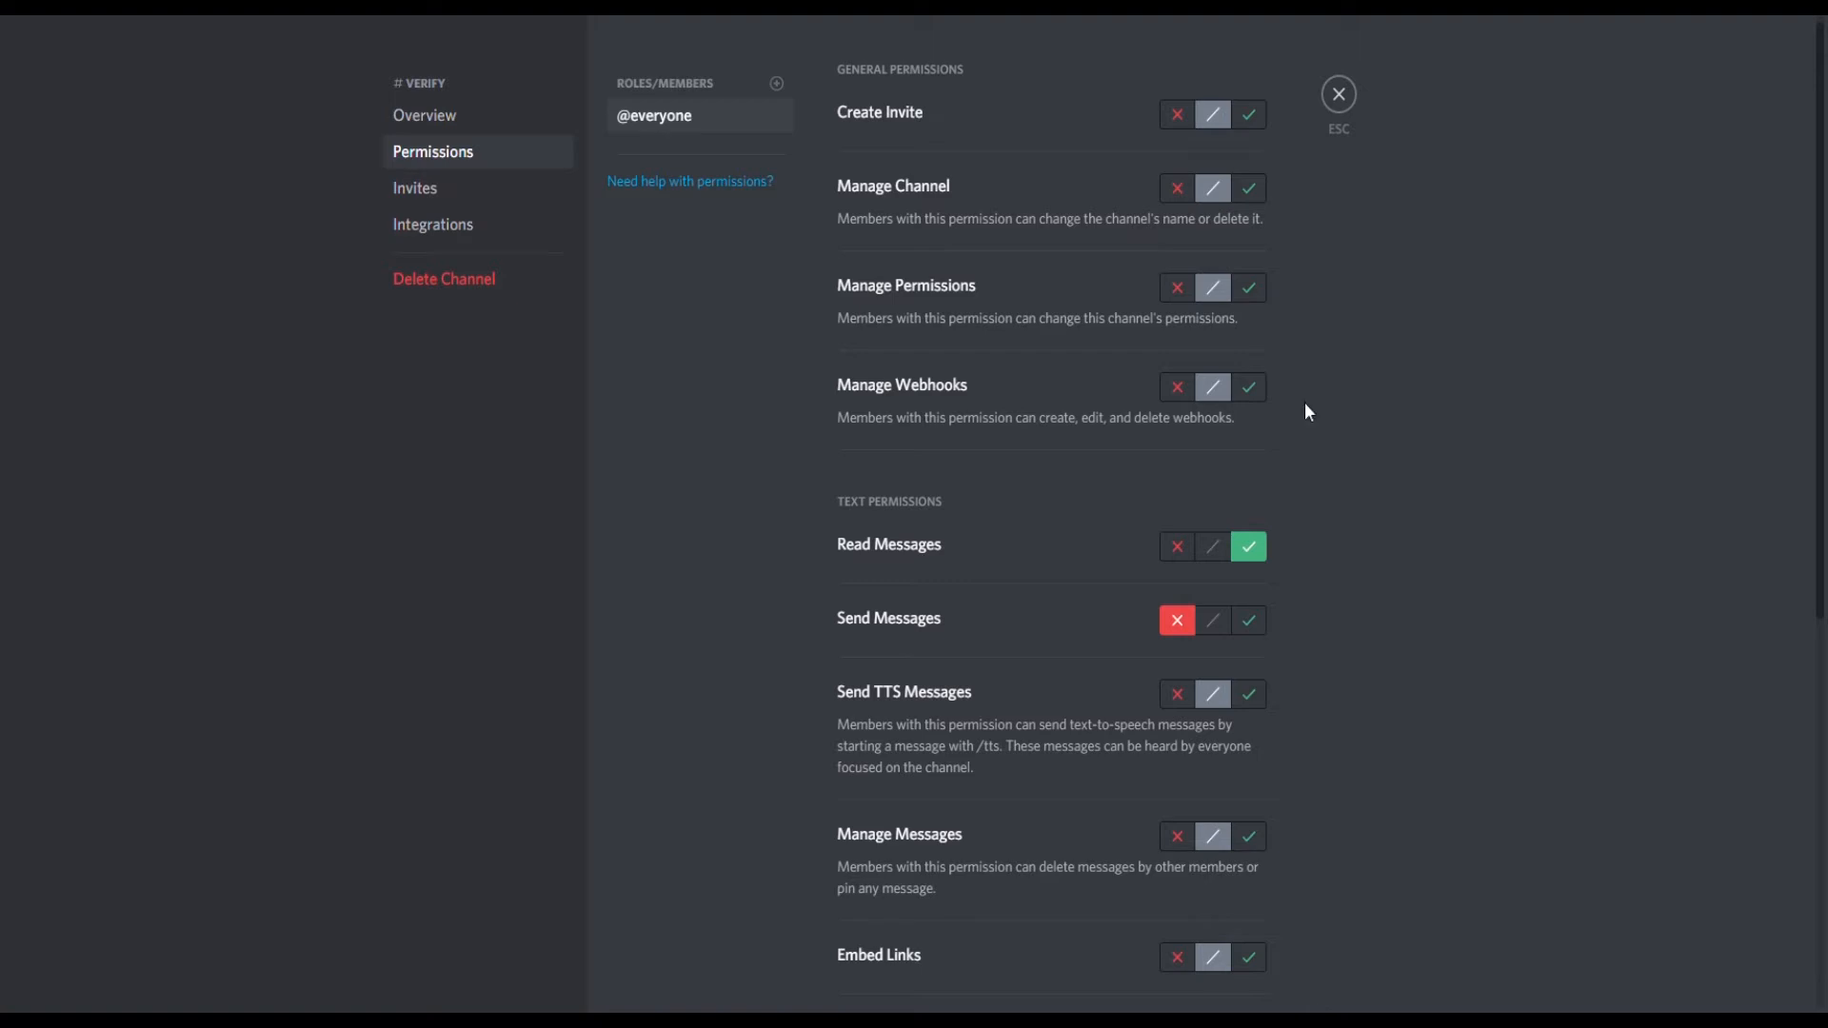
{"action": "left_click", "coordinate": [1329, 102]}
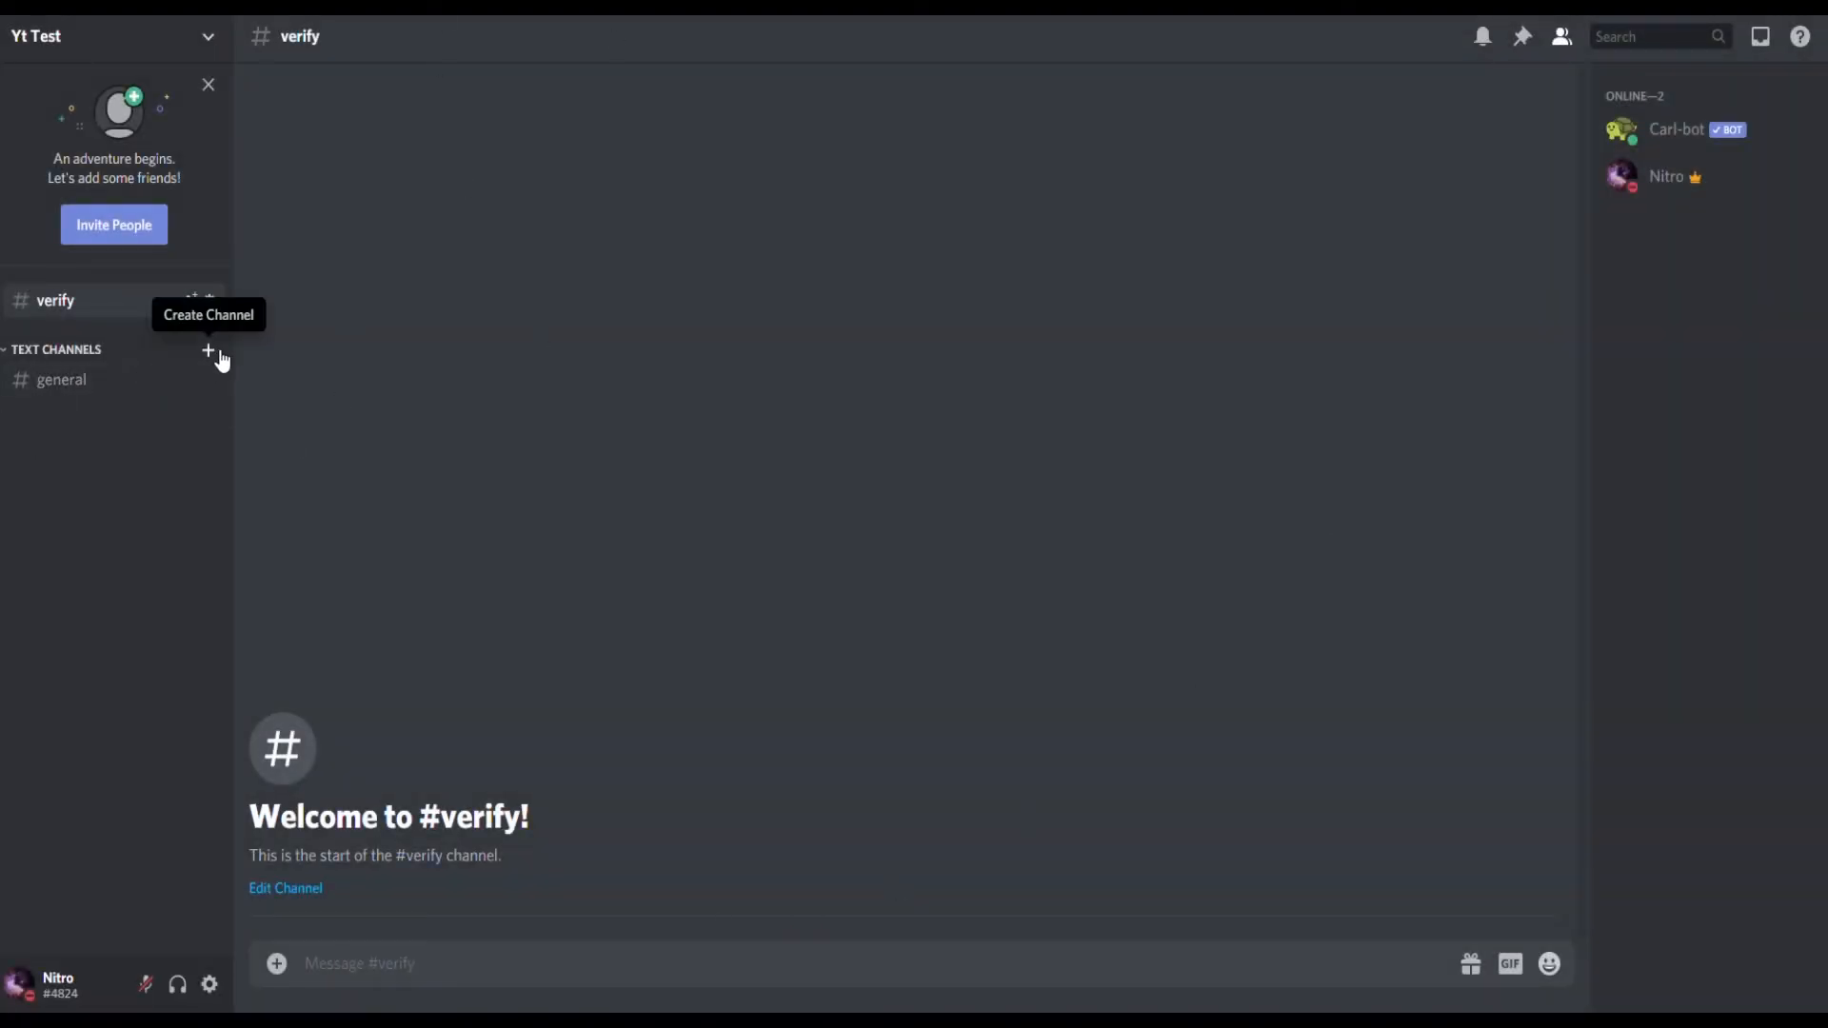
- Create a text channel named bot-commands in the Text Channels category
{"action": "left_click", "coordinate": [208, 352]}
{"action": "type", "text": "bot"}
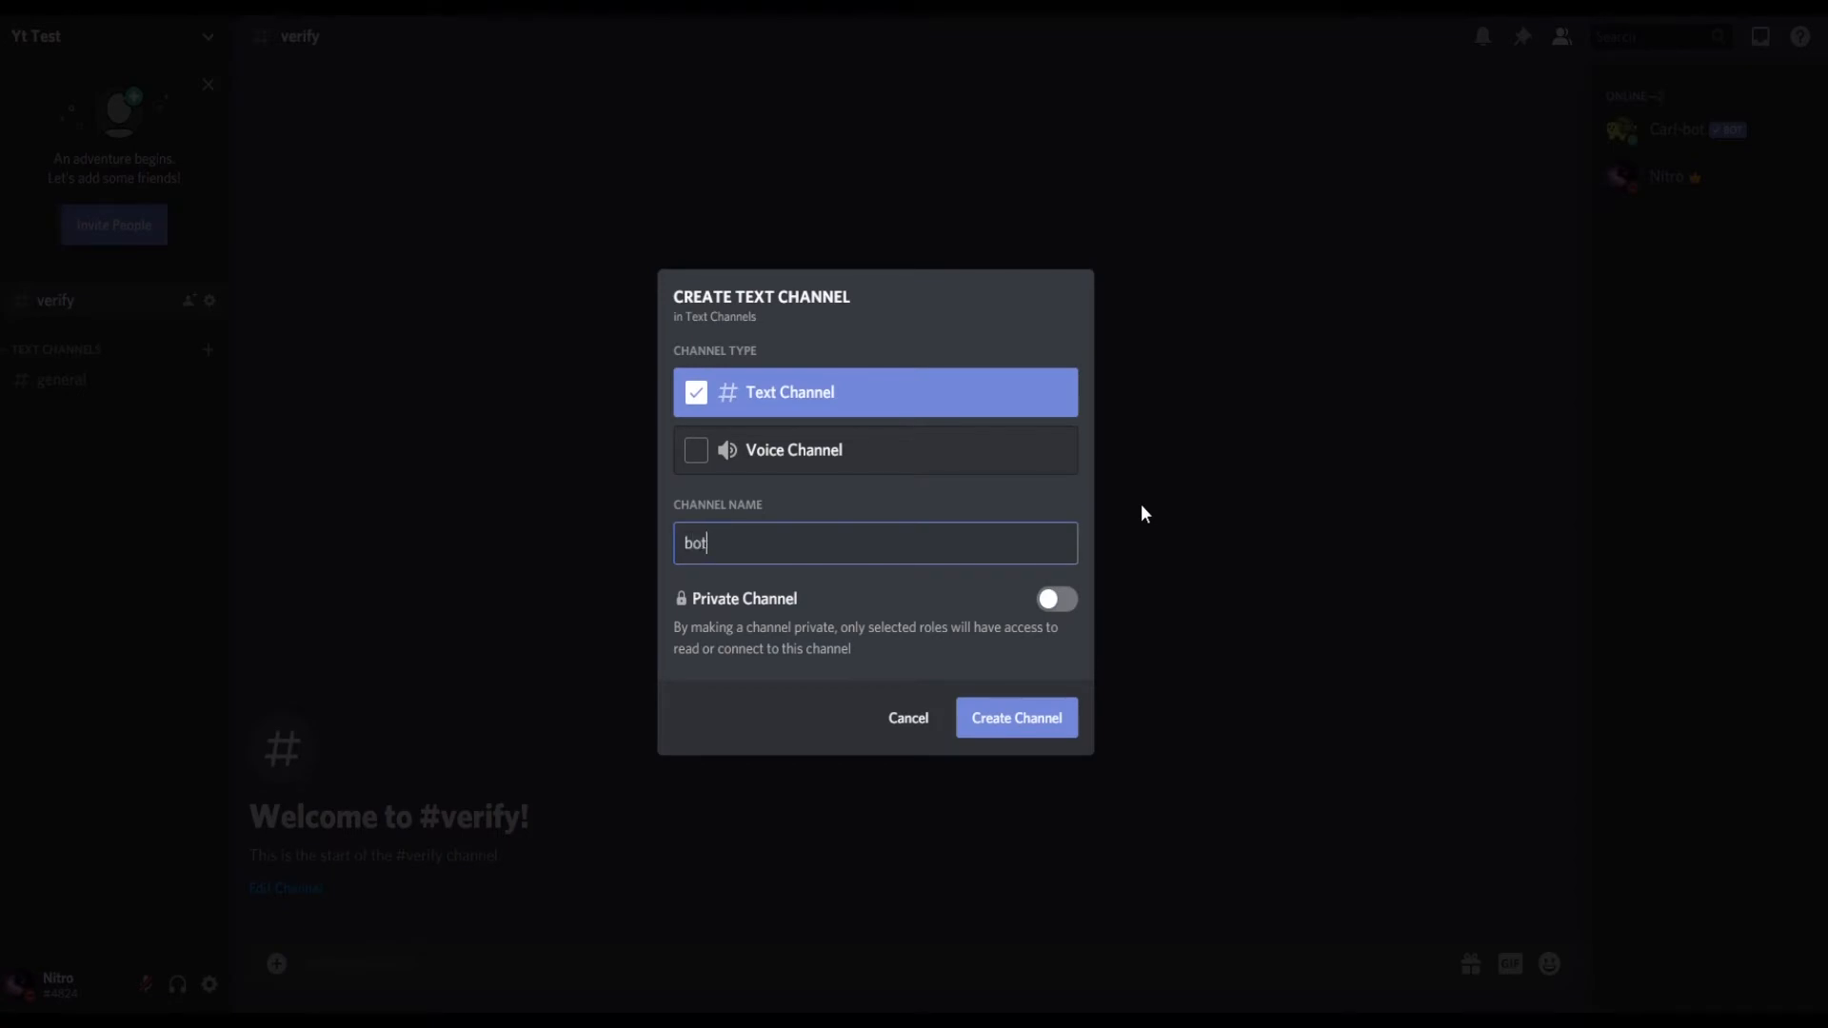
{"action": "type", "text": "-commands"}
{"action": "left_click", "coordinate": [1053, 727]}
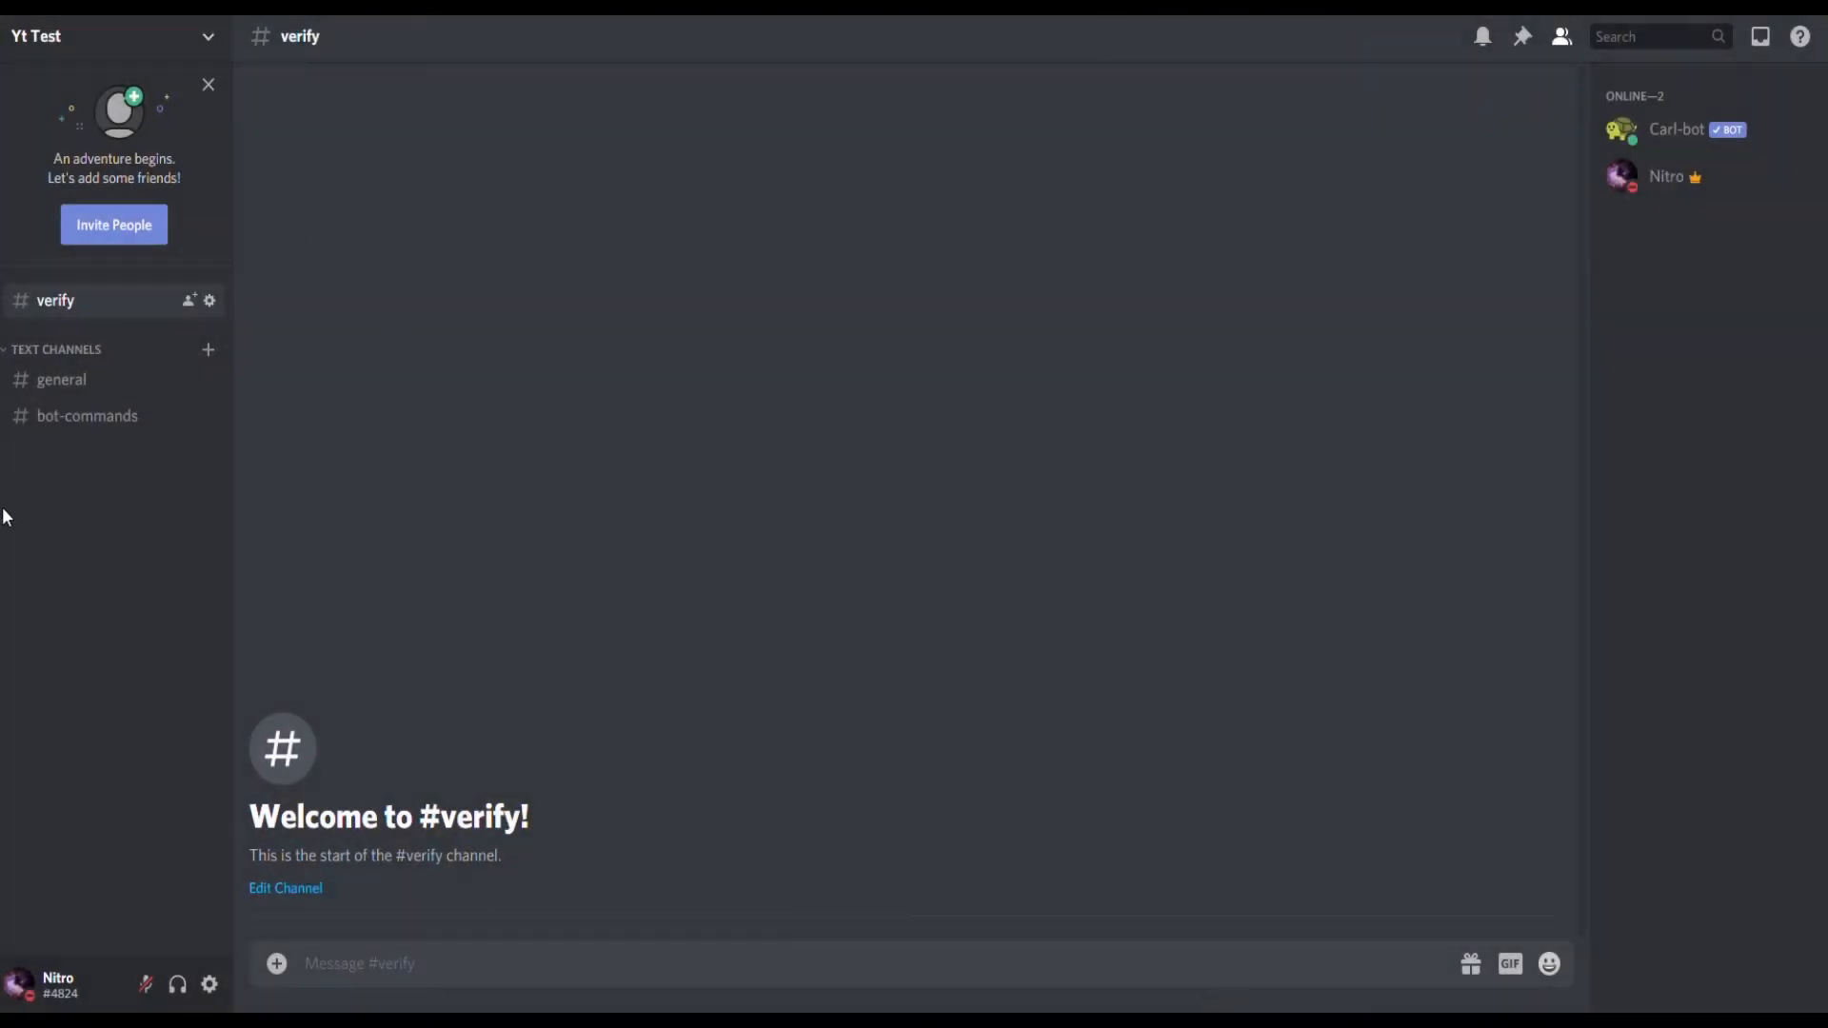
{"action": "left_click", "coordinate": [152, 385]}
{"action": "left_click", "coordinate": [213, 383]}
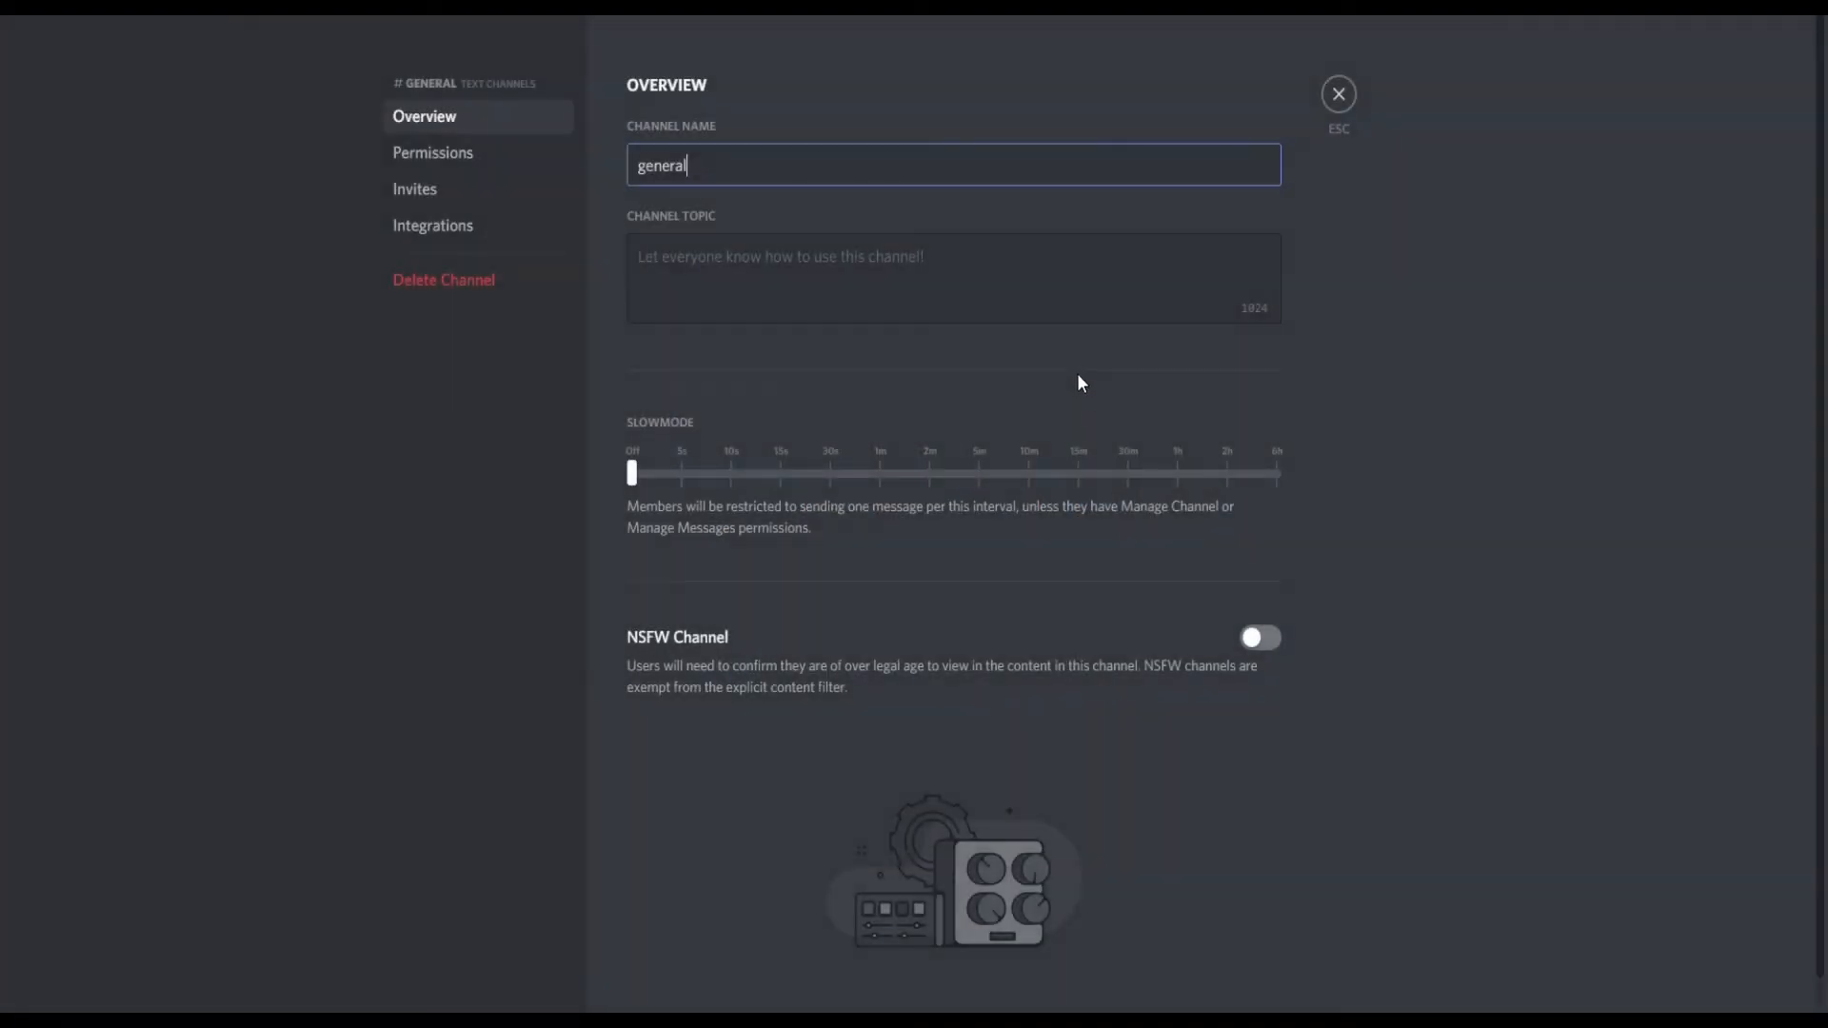
{"action": "left_click", "coordinate": [436, 156]}
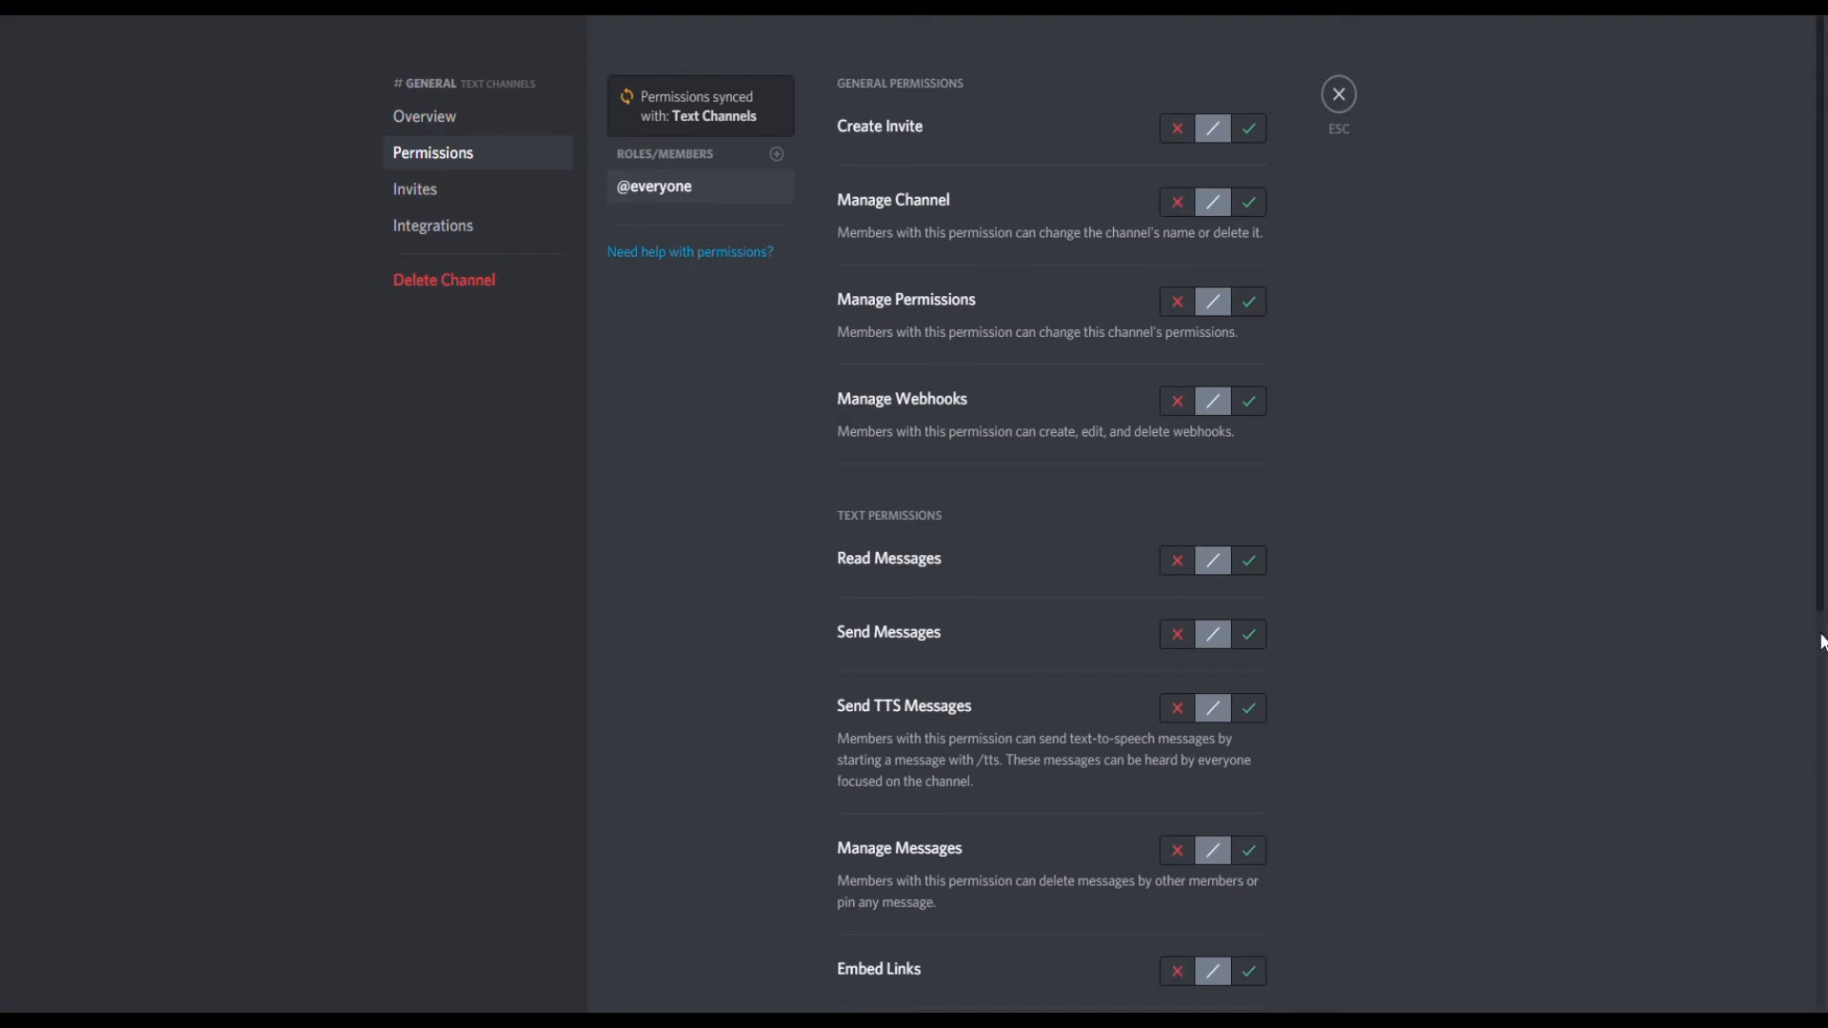
{"action": "left_click", "coordinate": [1181, 564]}
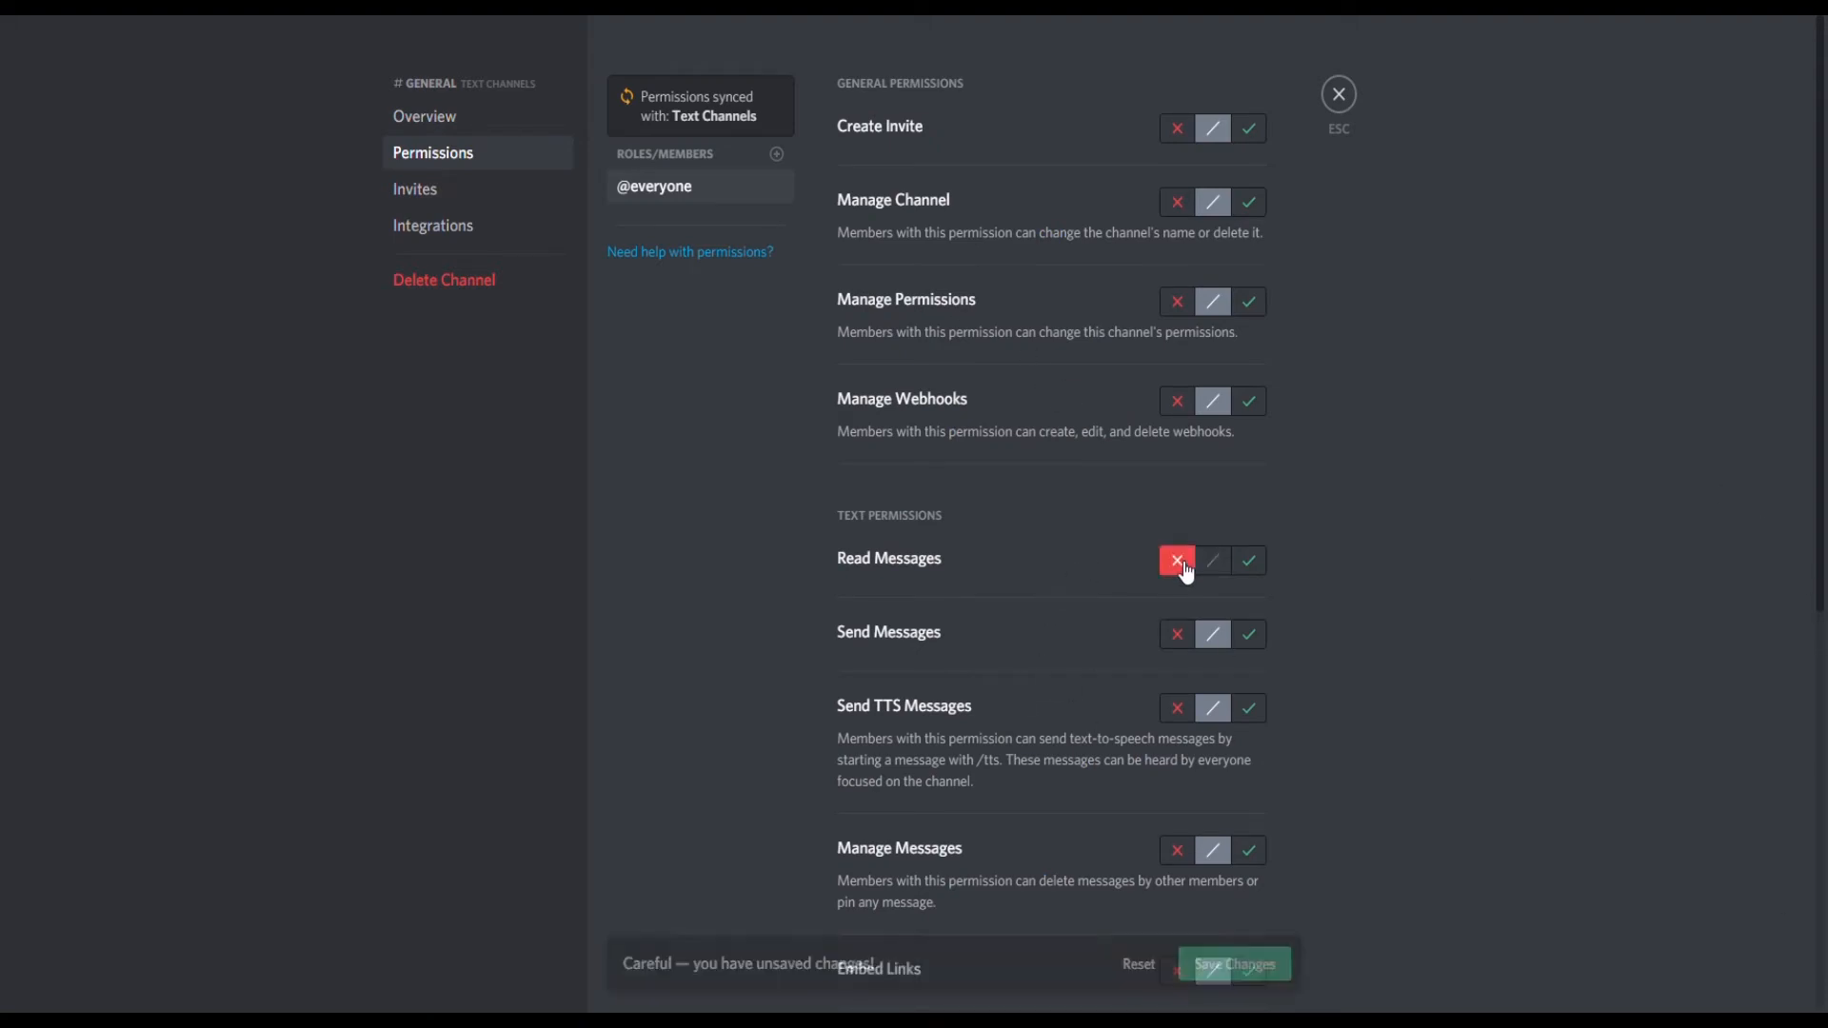
{"action": "left_click", "coordinate": [1177, 636]}
{"action": "scroll", "coordinate": [1334, 659], "scroll_direction": "down", "scroll_amount": 5}
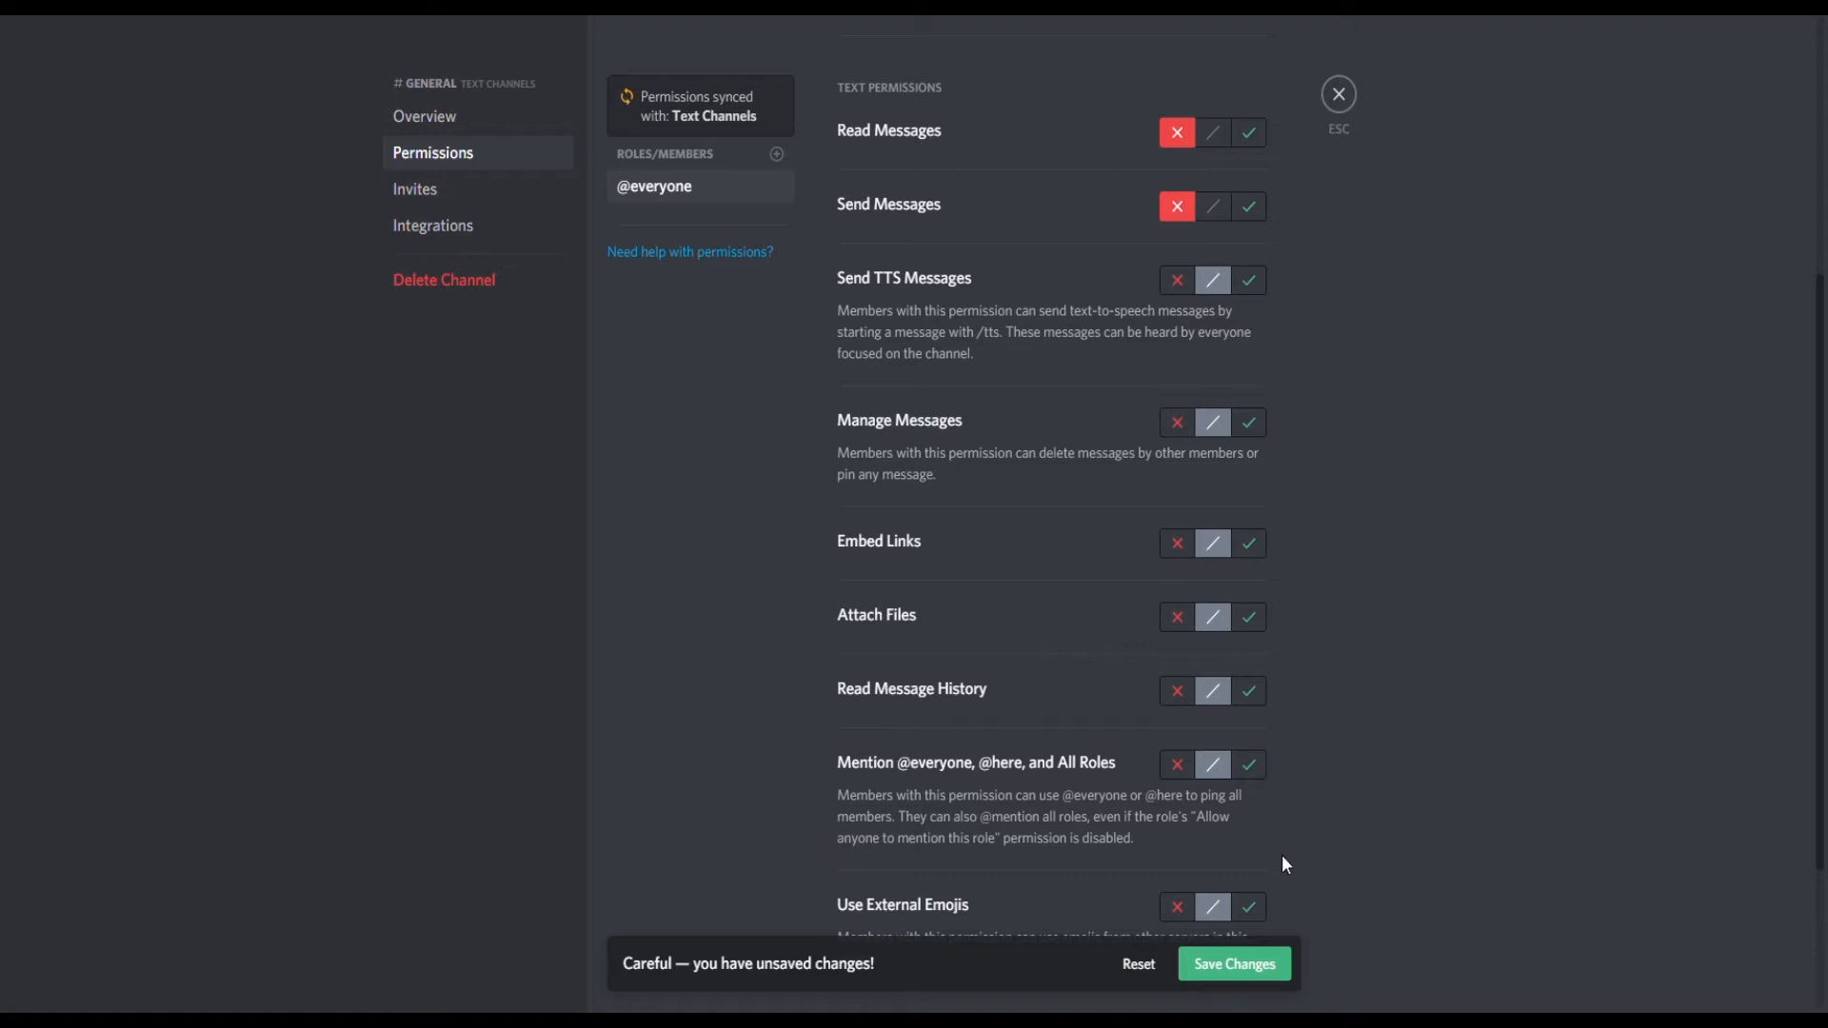
{"action": "left_click", "coordinate": [1236, 964]}
{"action": "left_click", "coordinate": [1343, 91]}
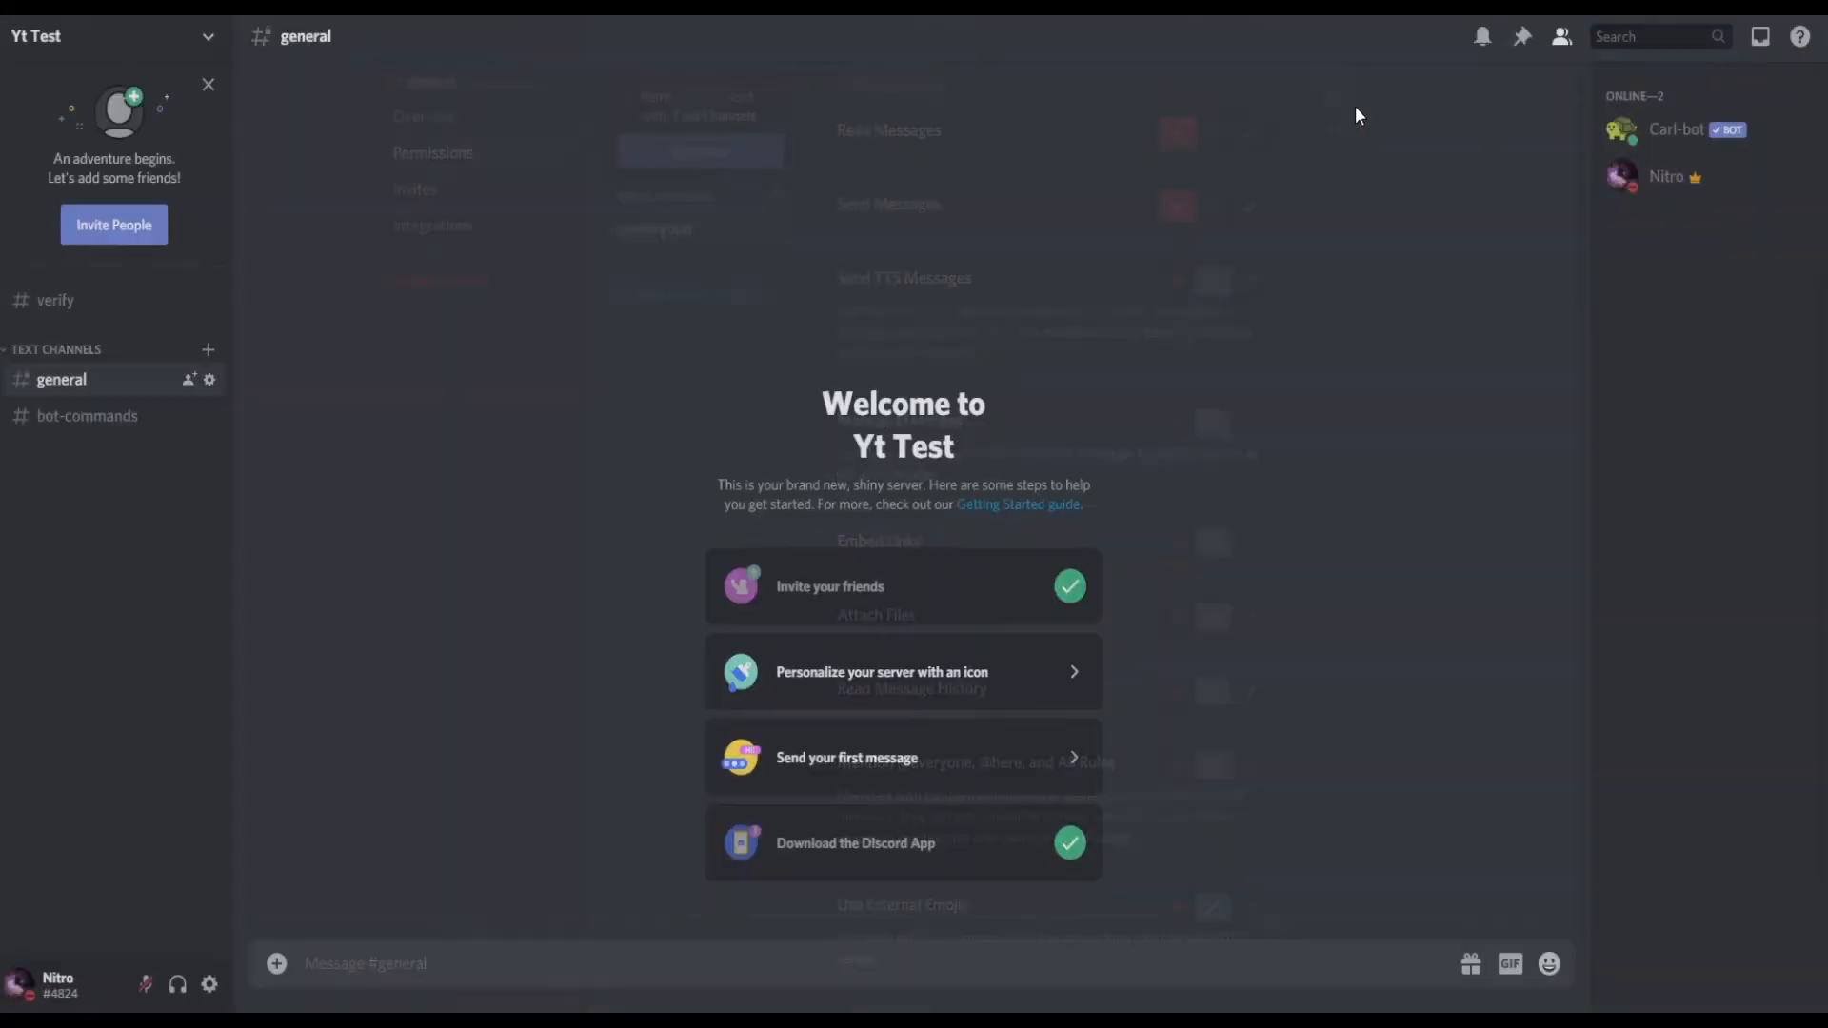
- Create a server role named Member and move the carl-bot role to the top of the role list, saving both changes
{"action": "left_click", "coordinate": [138, 36]}
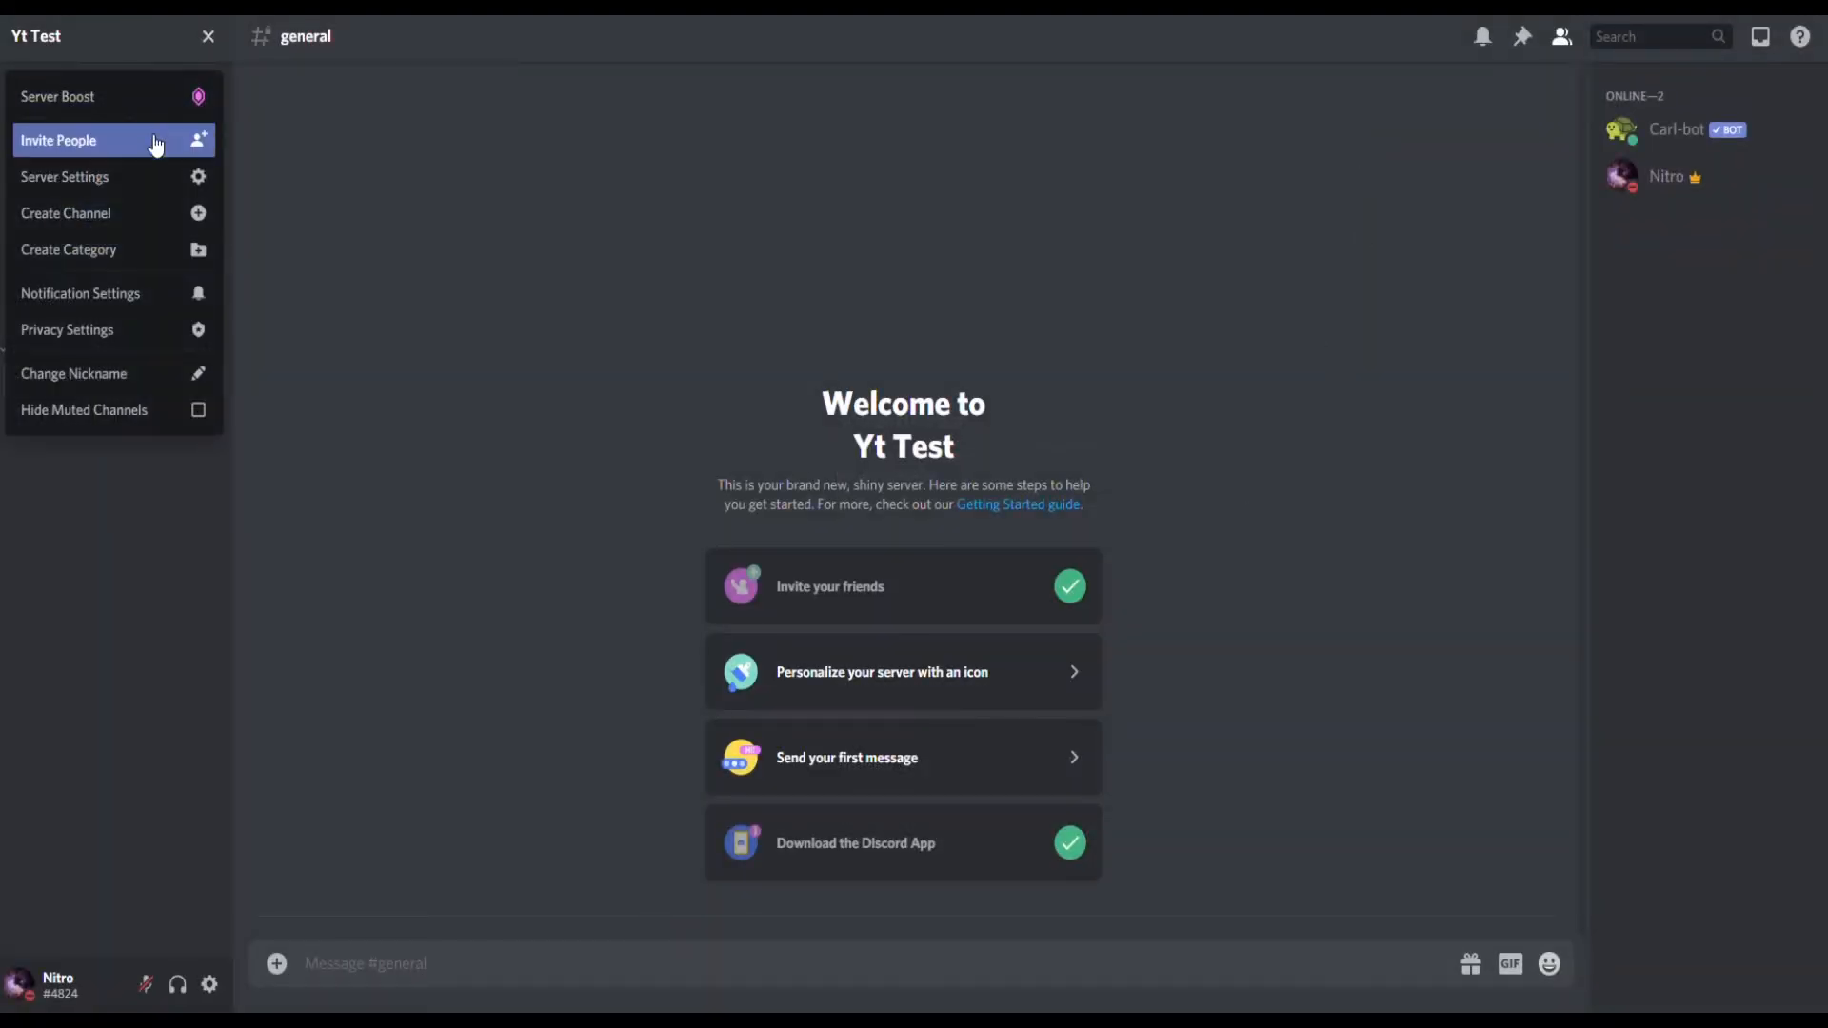
{"action": "left_click", "coordinate": [134, 177]}
{"action": "left_click", "coordinate": [419, 151]}
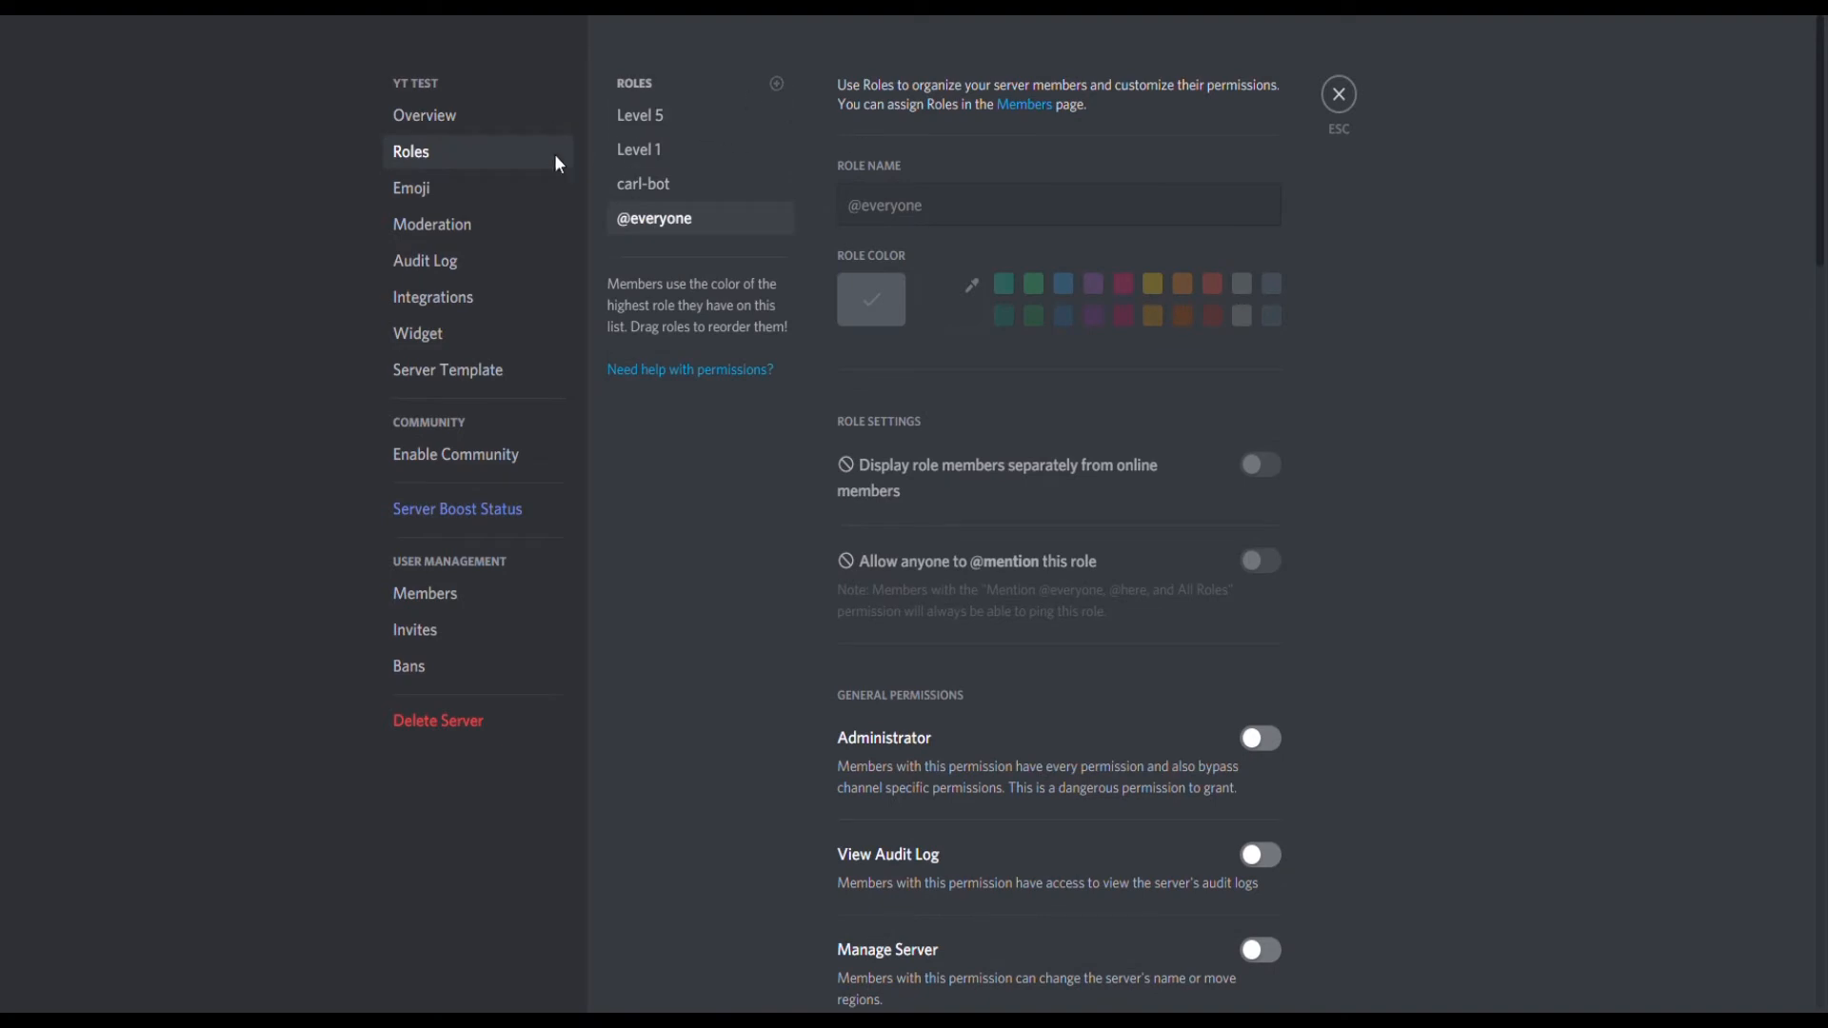
{"action": "left_click", "coordinate": [777, 84]}
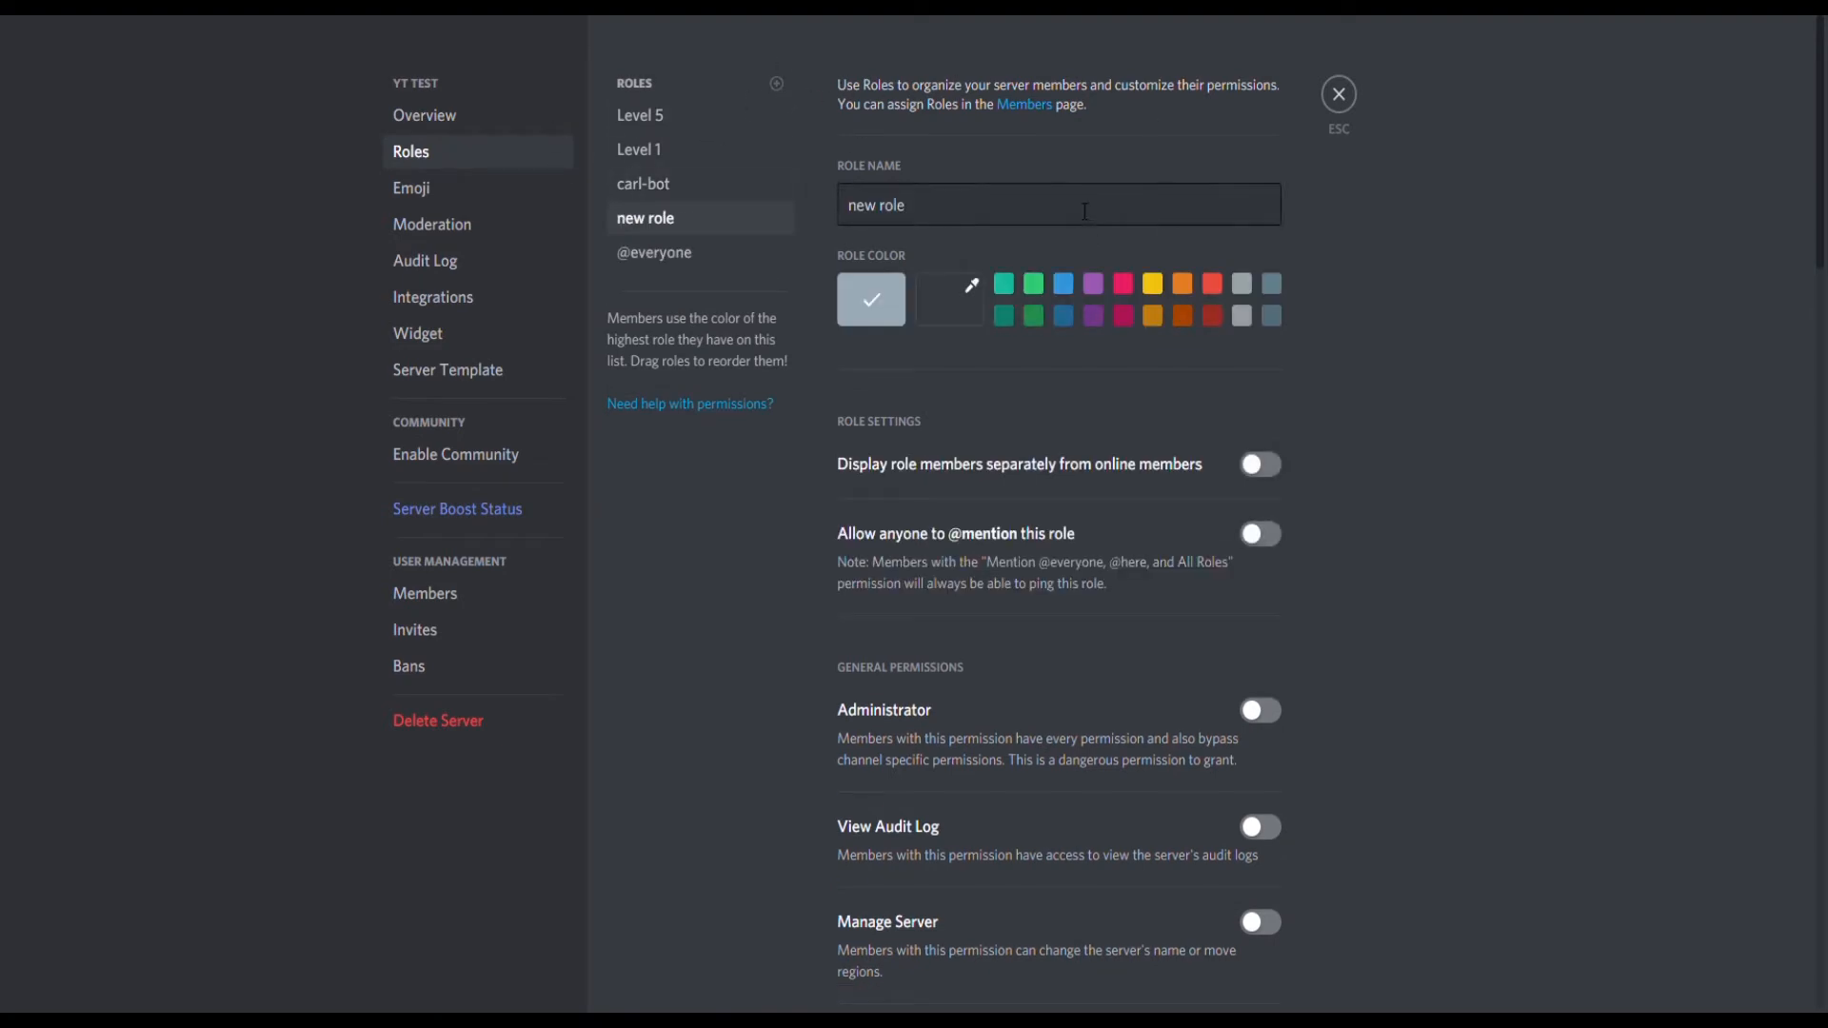
{"action": "key", "text": "BackSpace"}
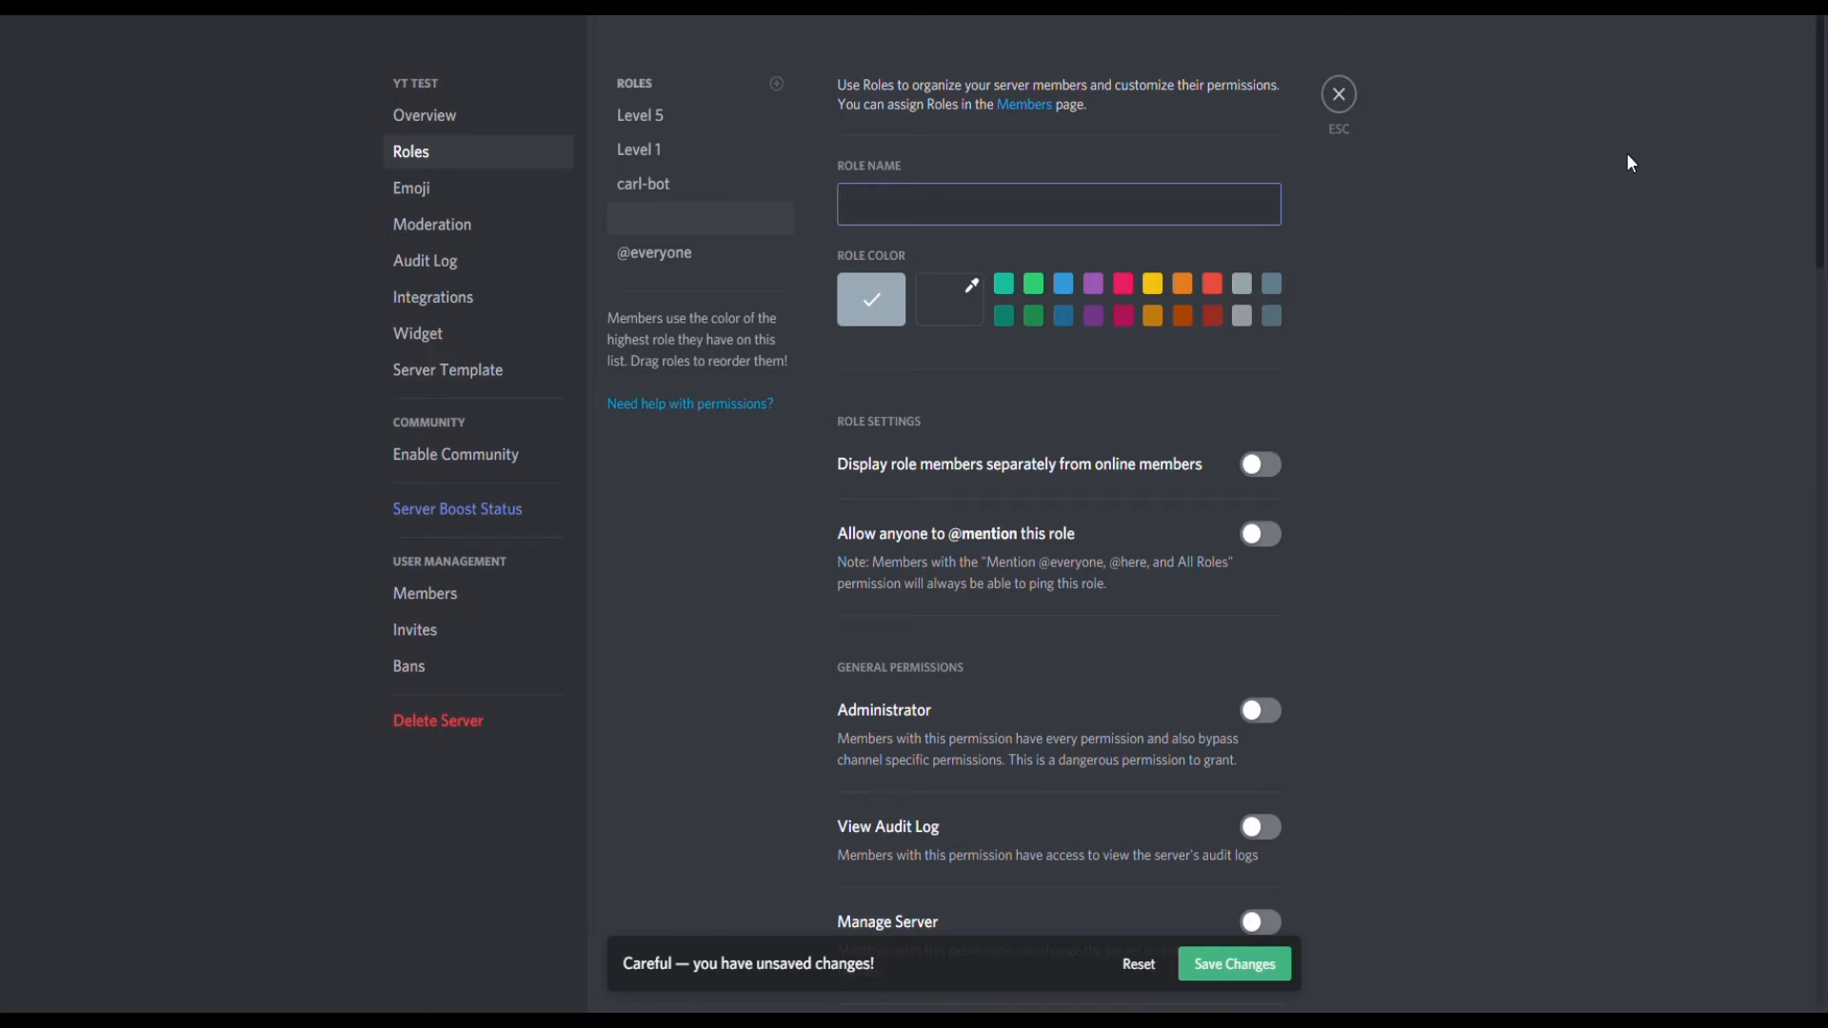
{"action": "type", "text": "Member"}
{"action": "left_click", "coordinate": [1235, 964]}
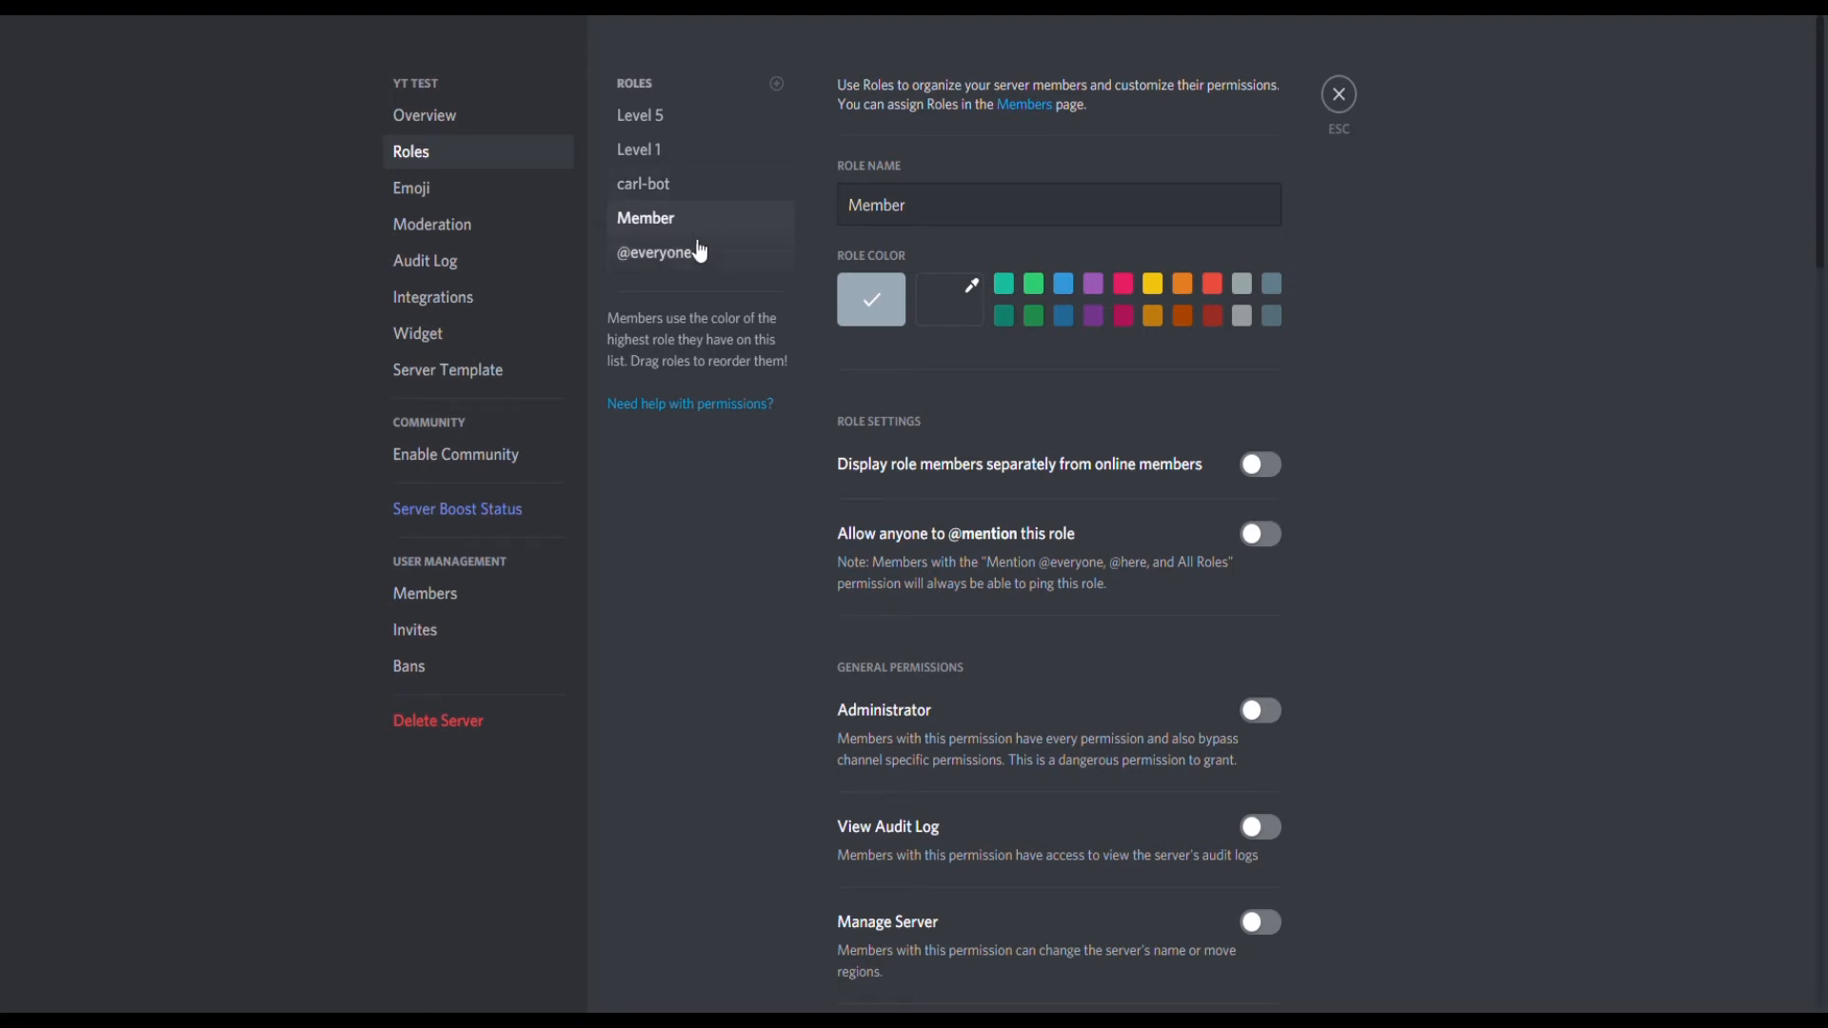
{"action": "left_click_drag", "start_coordinate": [681, 203], "coordinate": [669, 128]}
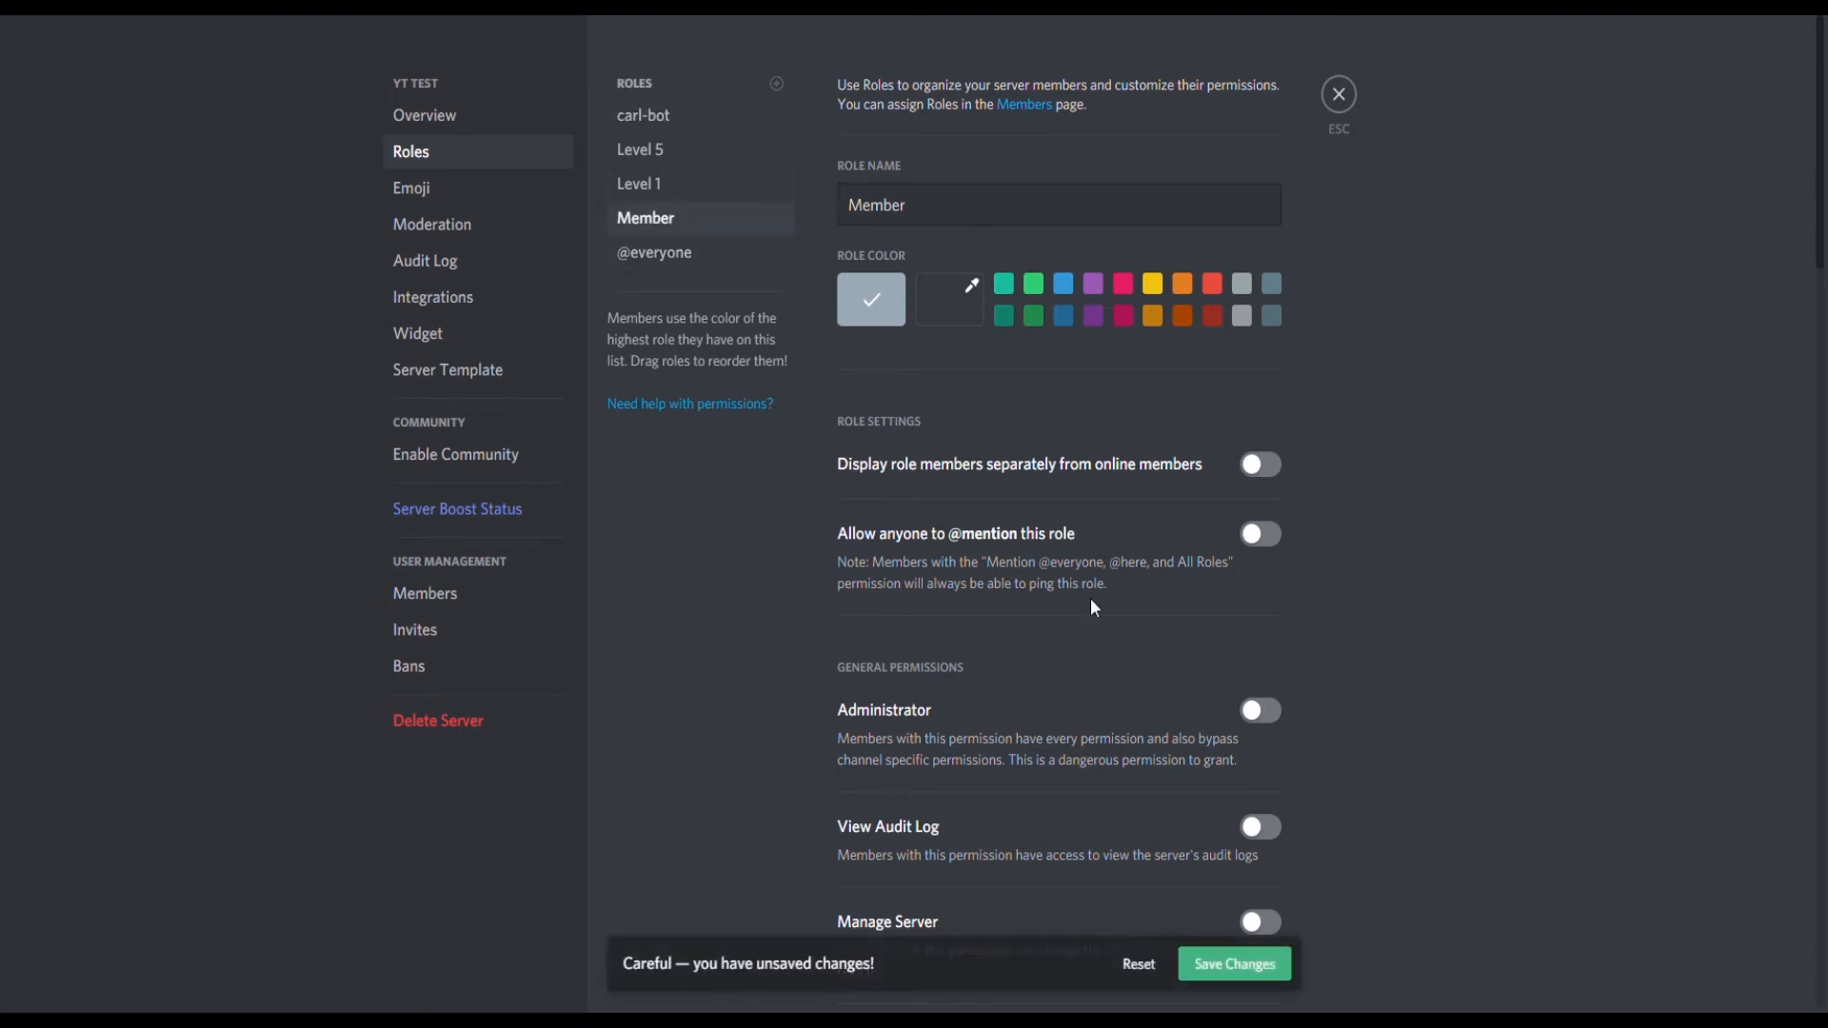
{"action": "left_click", "coordinate": [1235, 965]}
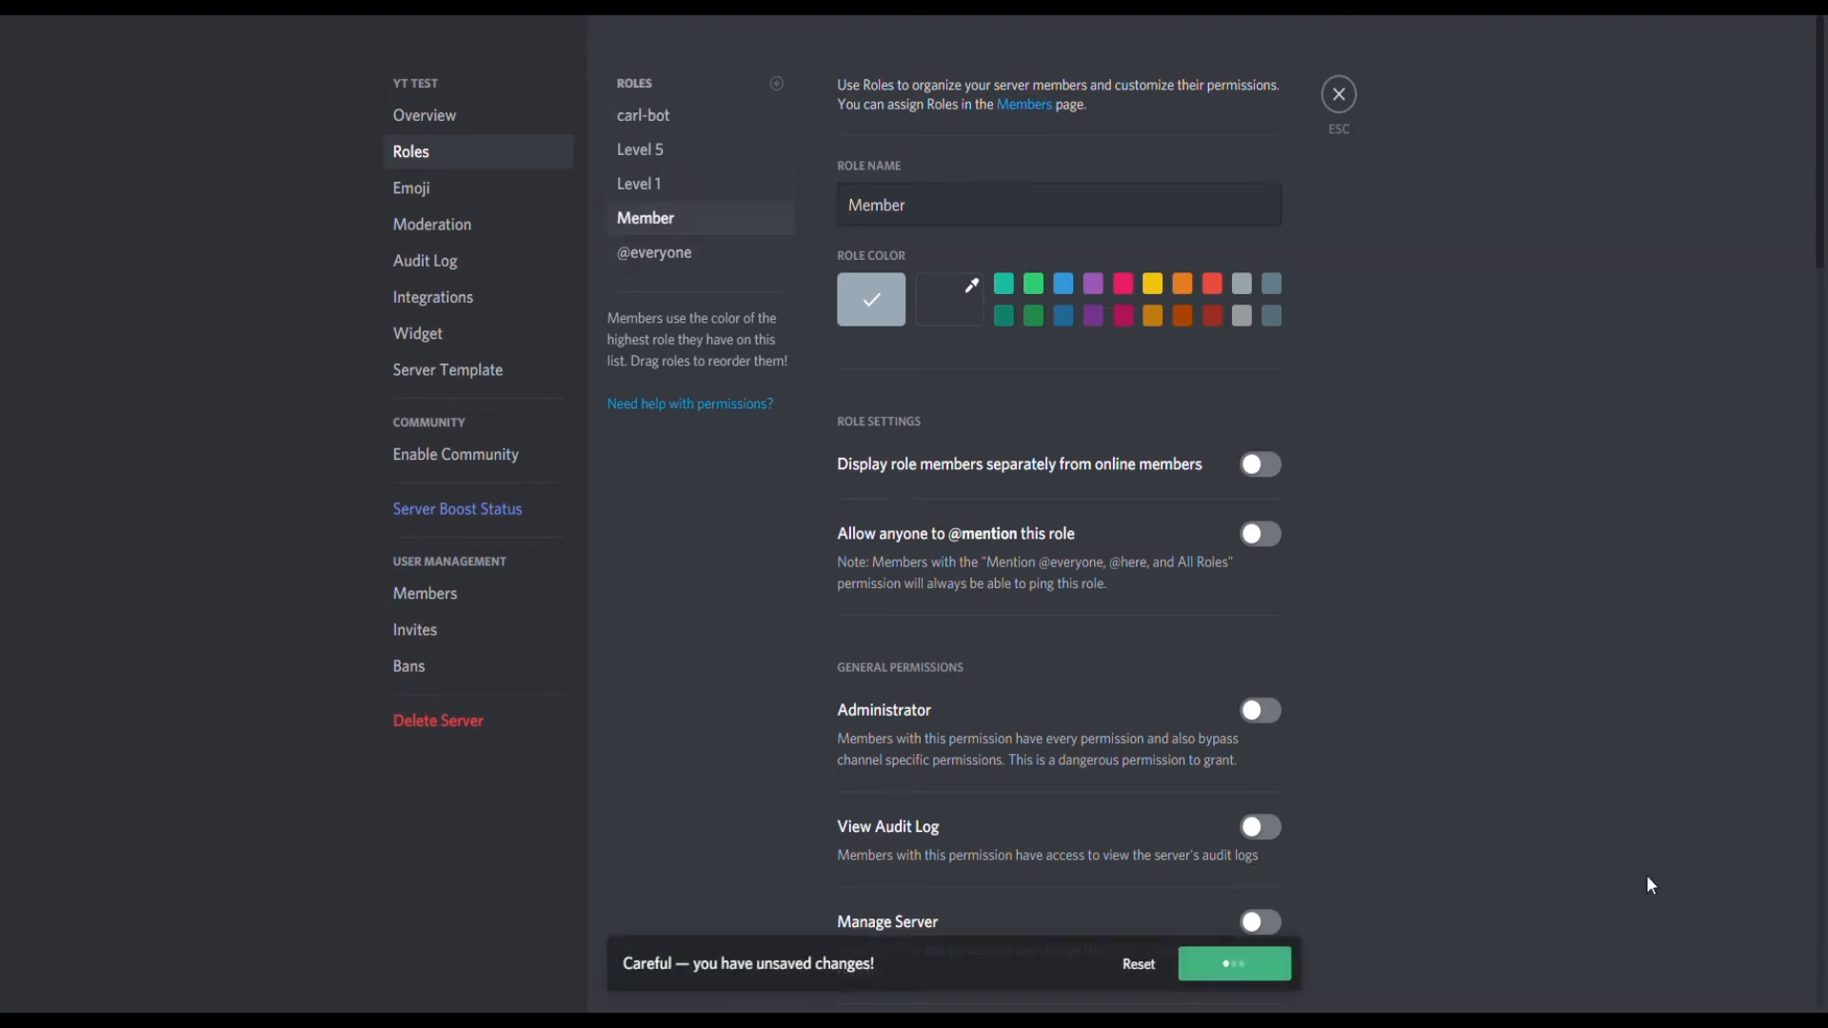
{"action": "left_click", "coordinate": [1339, 97]}
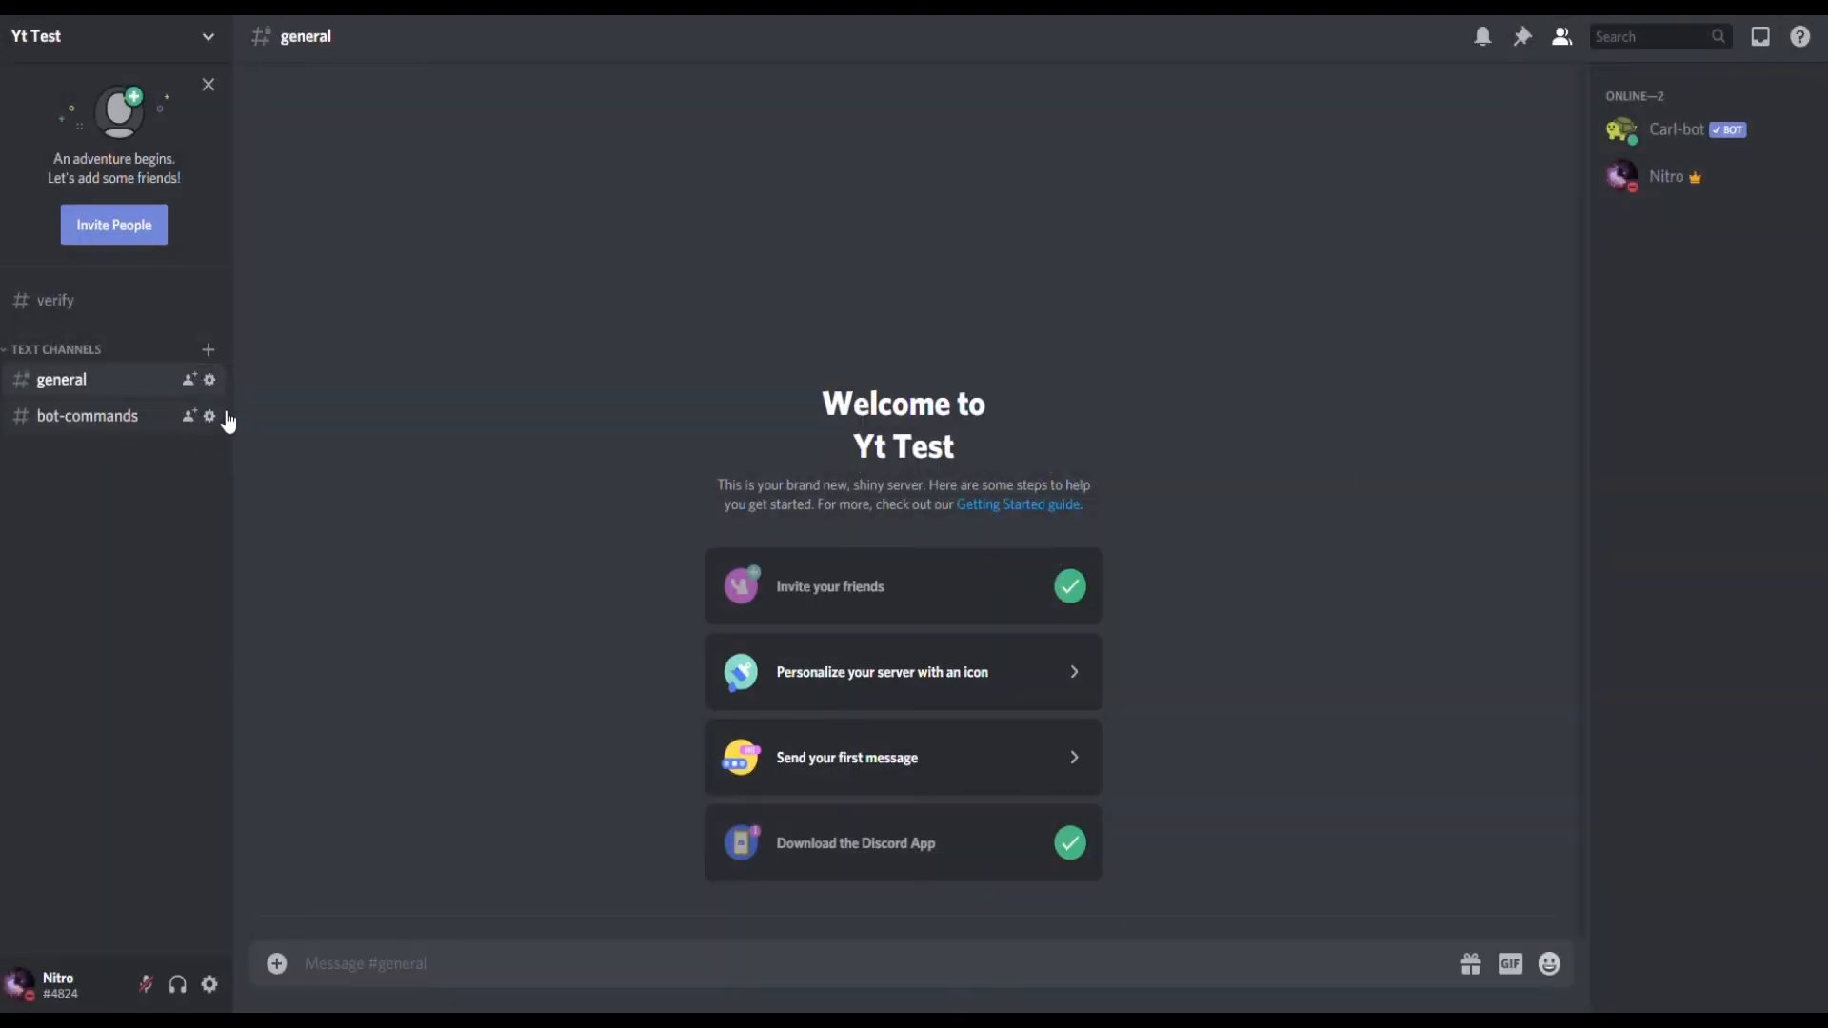
{"action": "left_click", "coordinate": [210, 417]}
{"action": "left_click", "coordinate": [505, 150]}
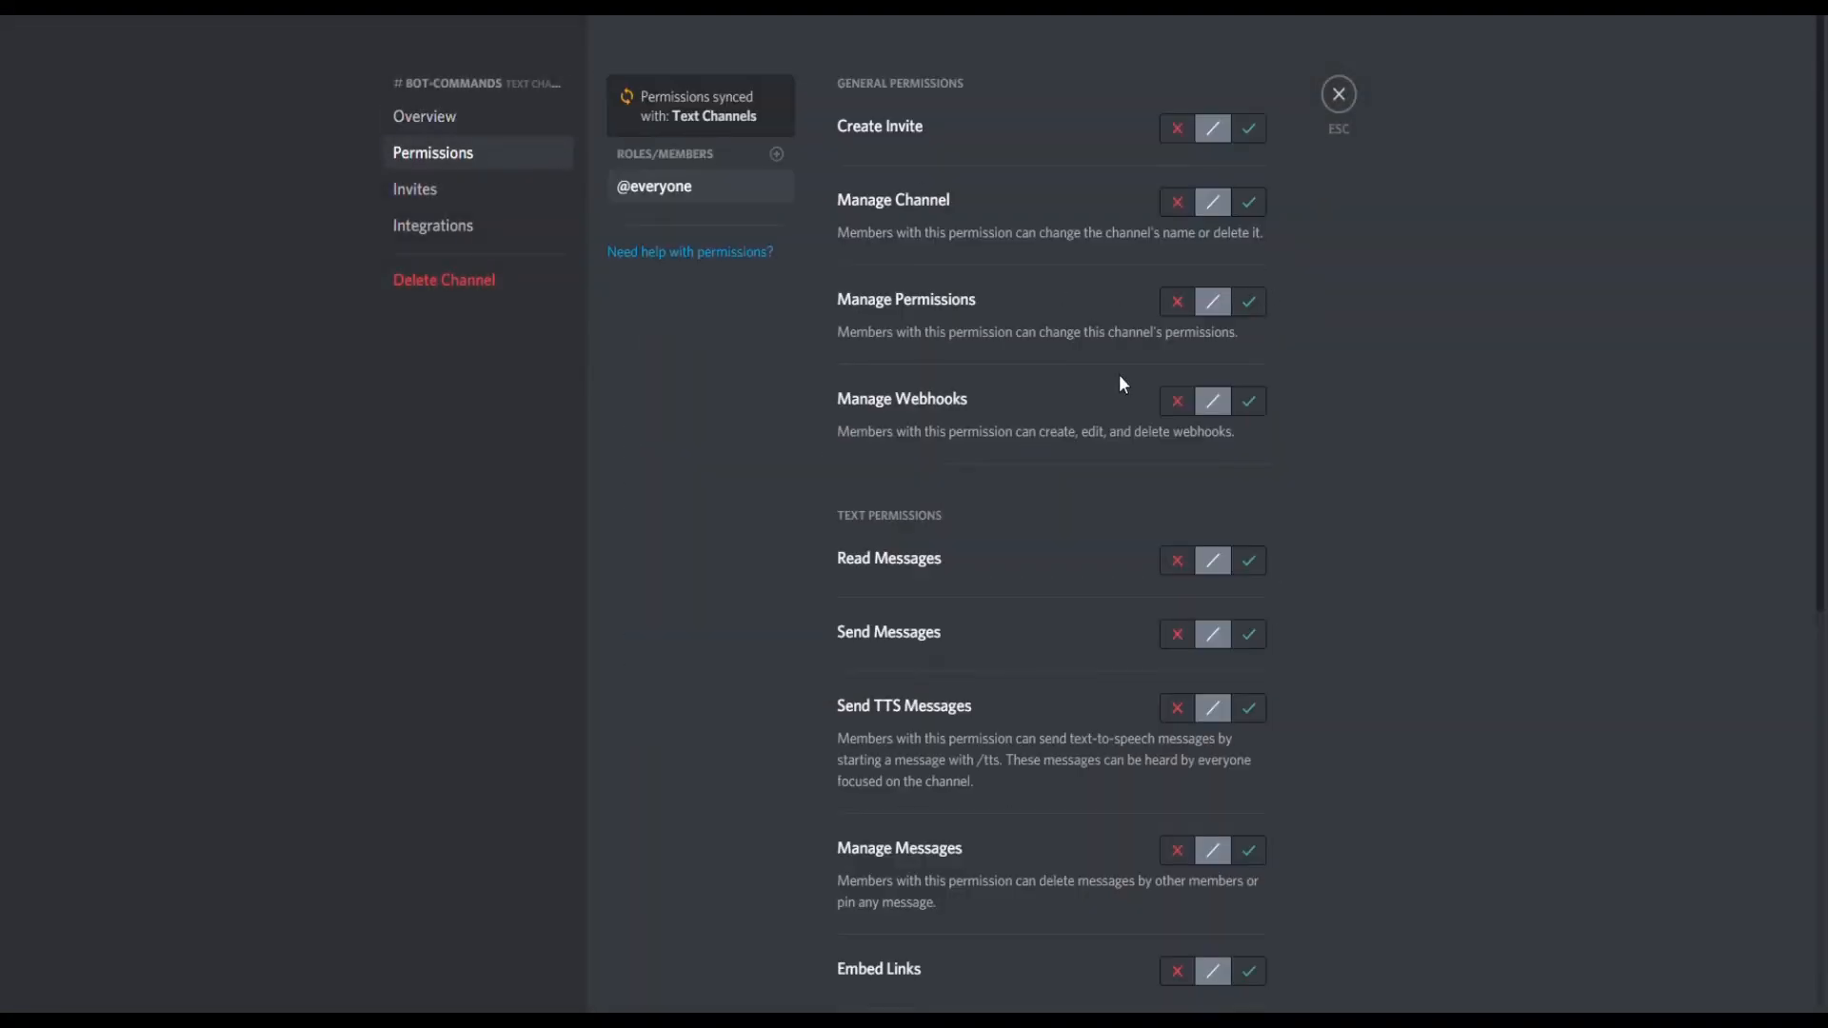
{"action": "left_click", "coordinate": [1178, 562]}
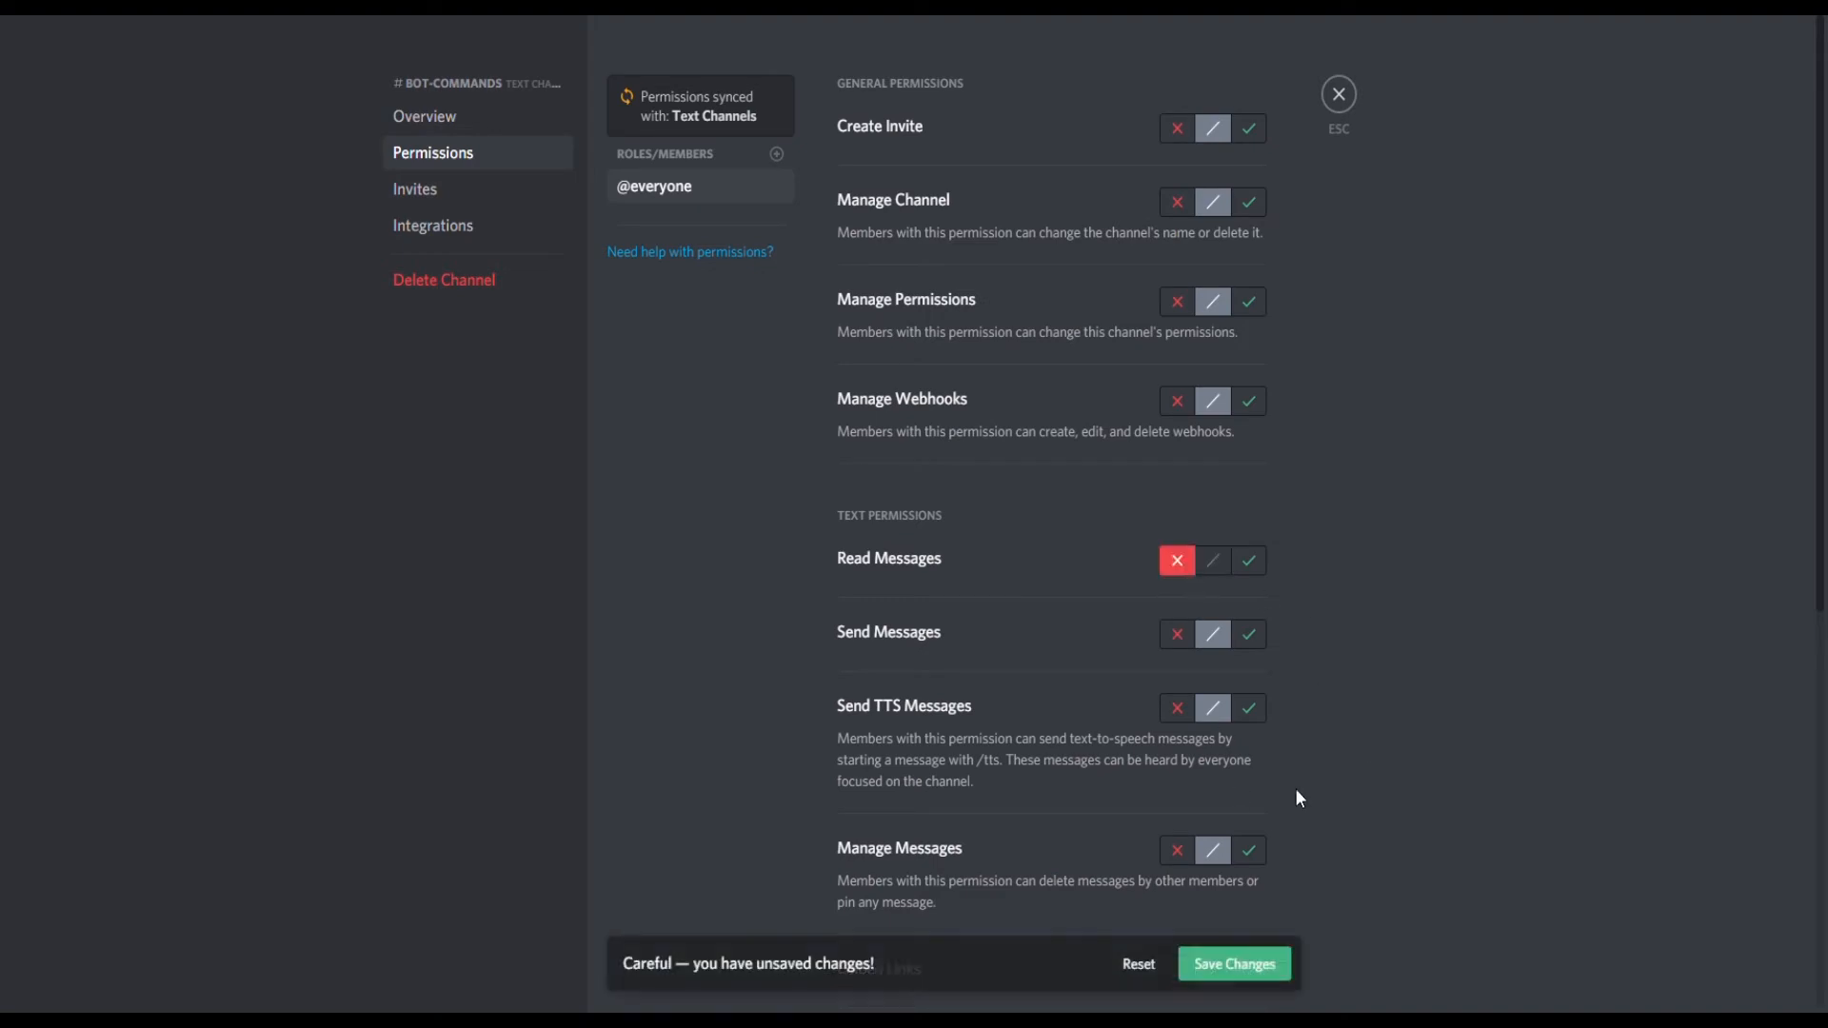
{"action": "left_click", "coordinate": [1208, 964]}
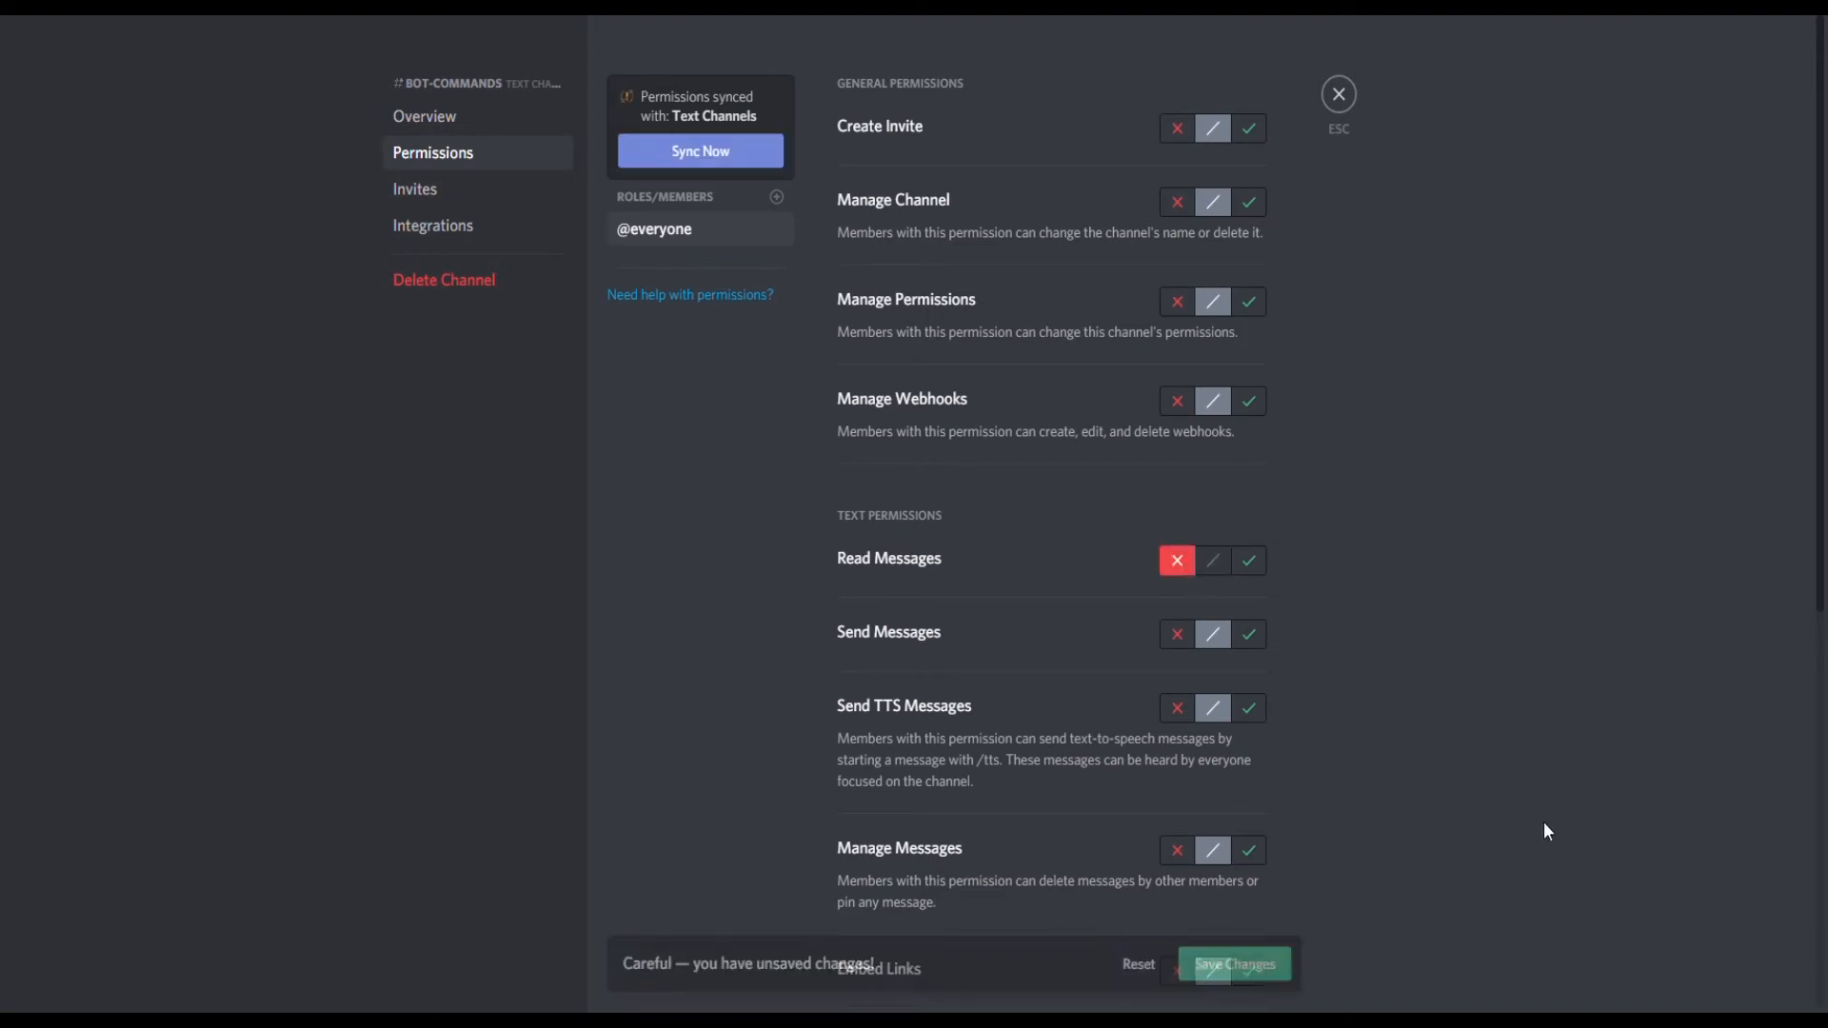
- Add the Level 1 and Member roles to the bot-commands channel's permissions
{"action": "left_click", "coordinate": [781, 203]}
{"action": "left_click", "coordinate": [700, 436]}
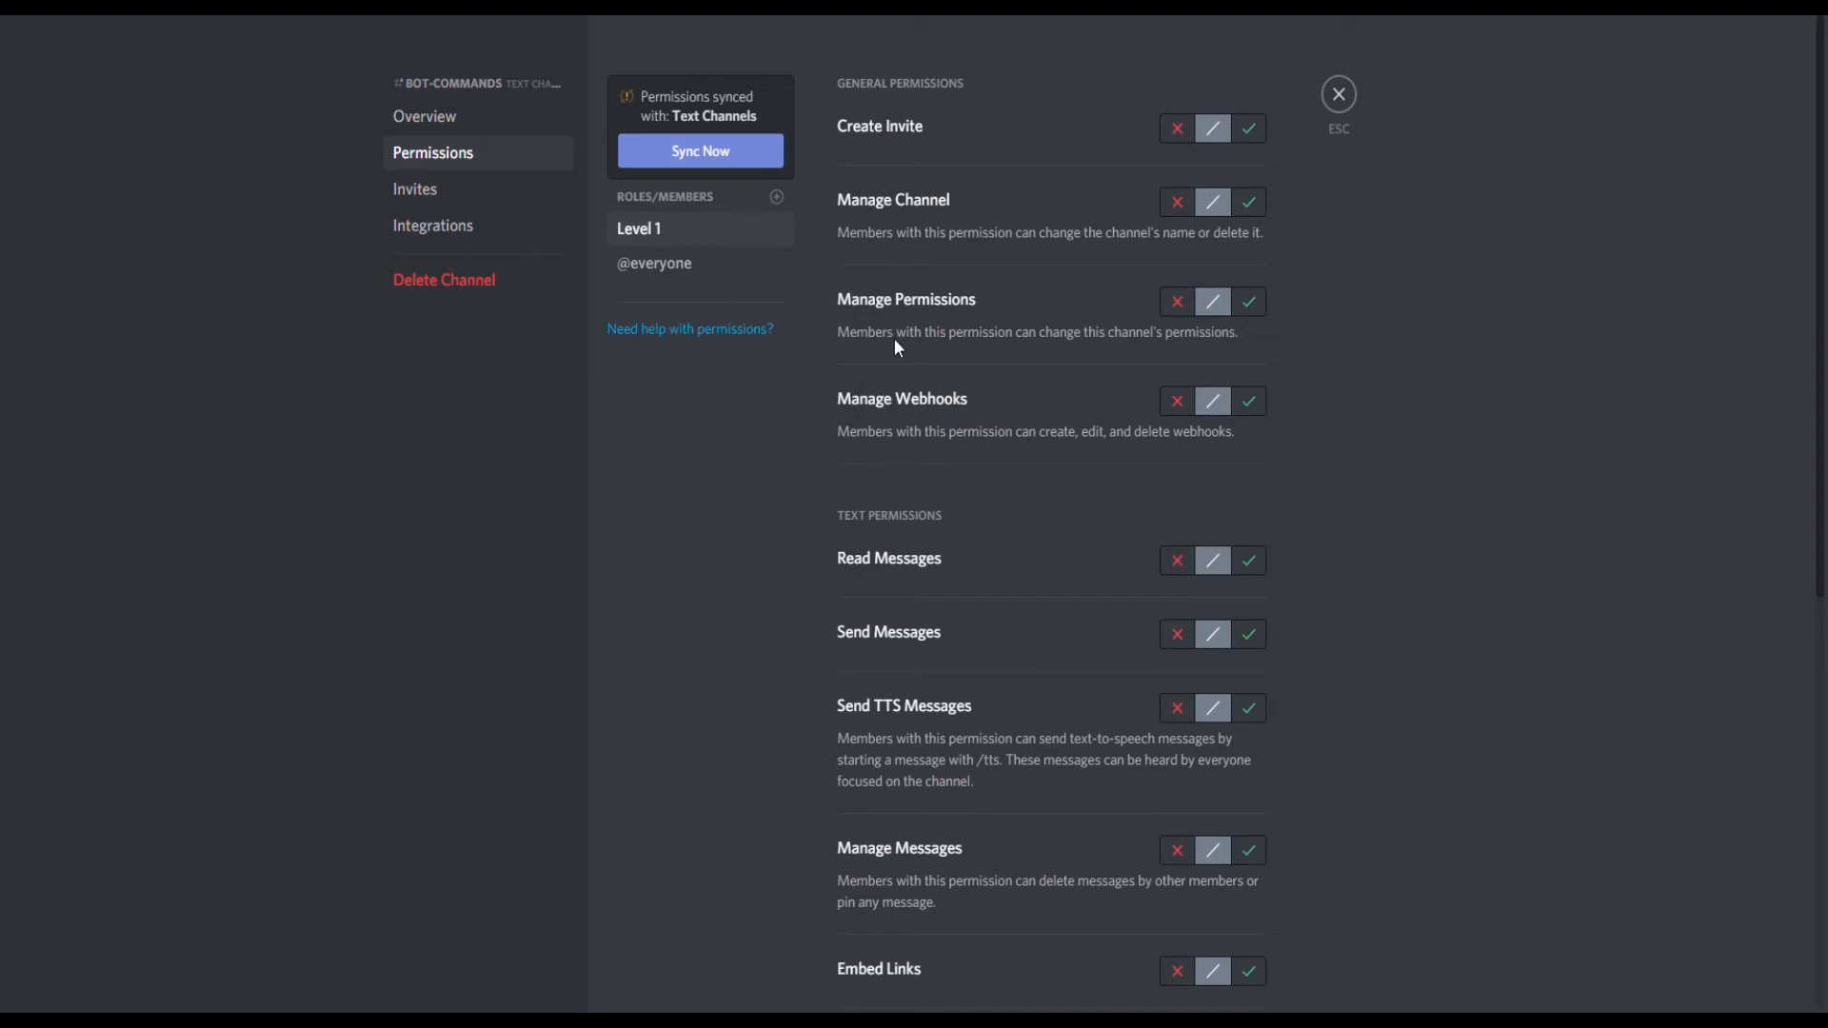
{"action": "left_click", "coordinate": [777, 197]}
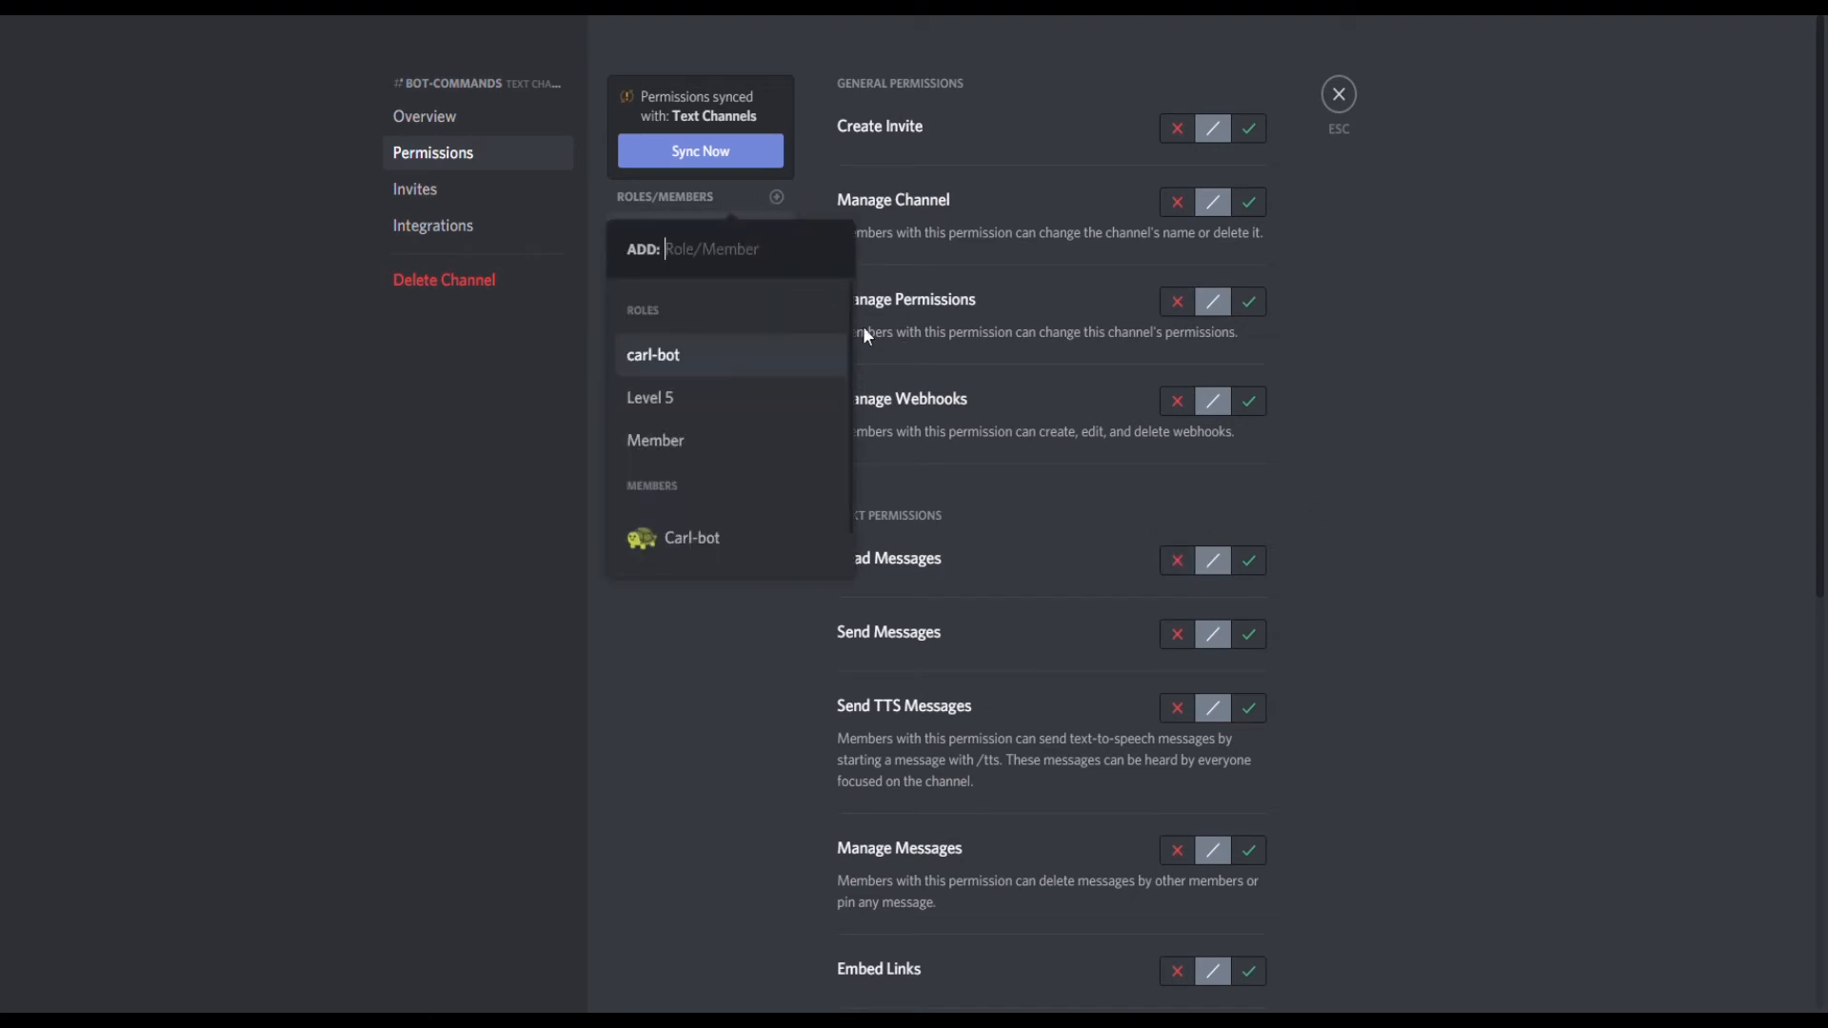
{"action": "left_click", "coordinate": [705, 443]}
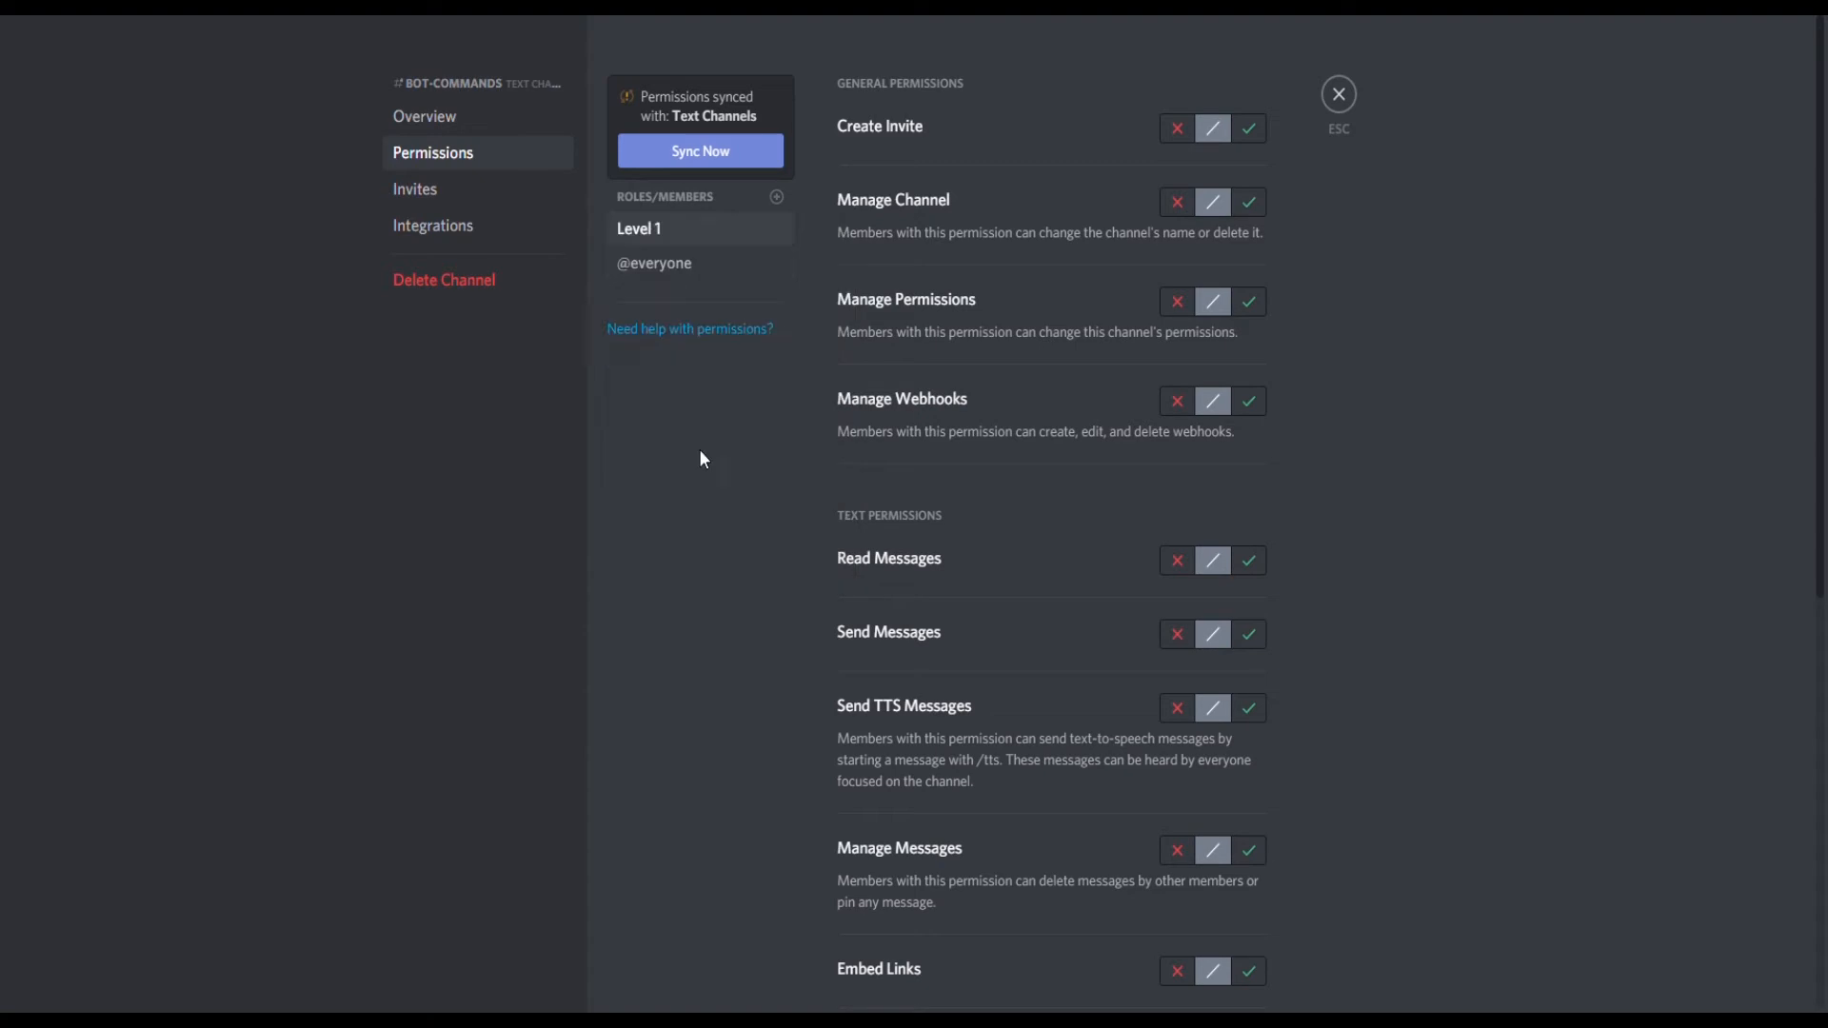
- Allow Read Messages, Send Messages and Read Message History for the Member role in bot-commands and save the changes
{"action": "left_click", "coordinate": [1250, 561]}
{"action": "left_click", "coordinate": [1249, 634]}
{"action": "scroll", "coordinate": [1341, 735], "scroll_direction": "down", "scroll_amount": 5}
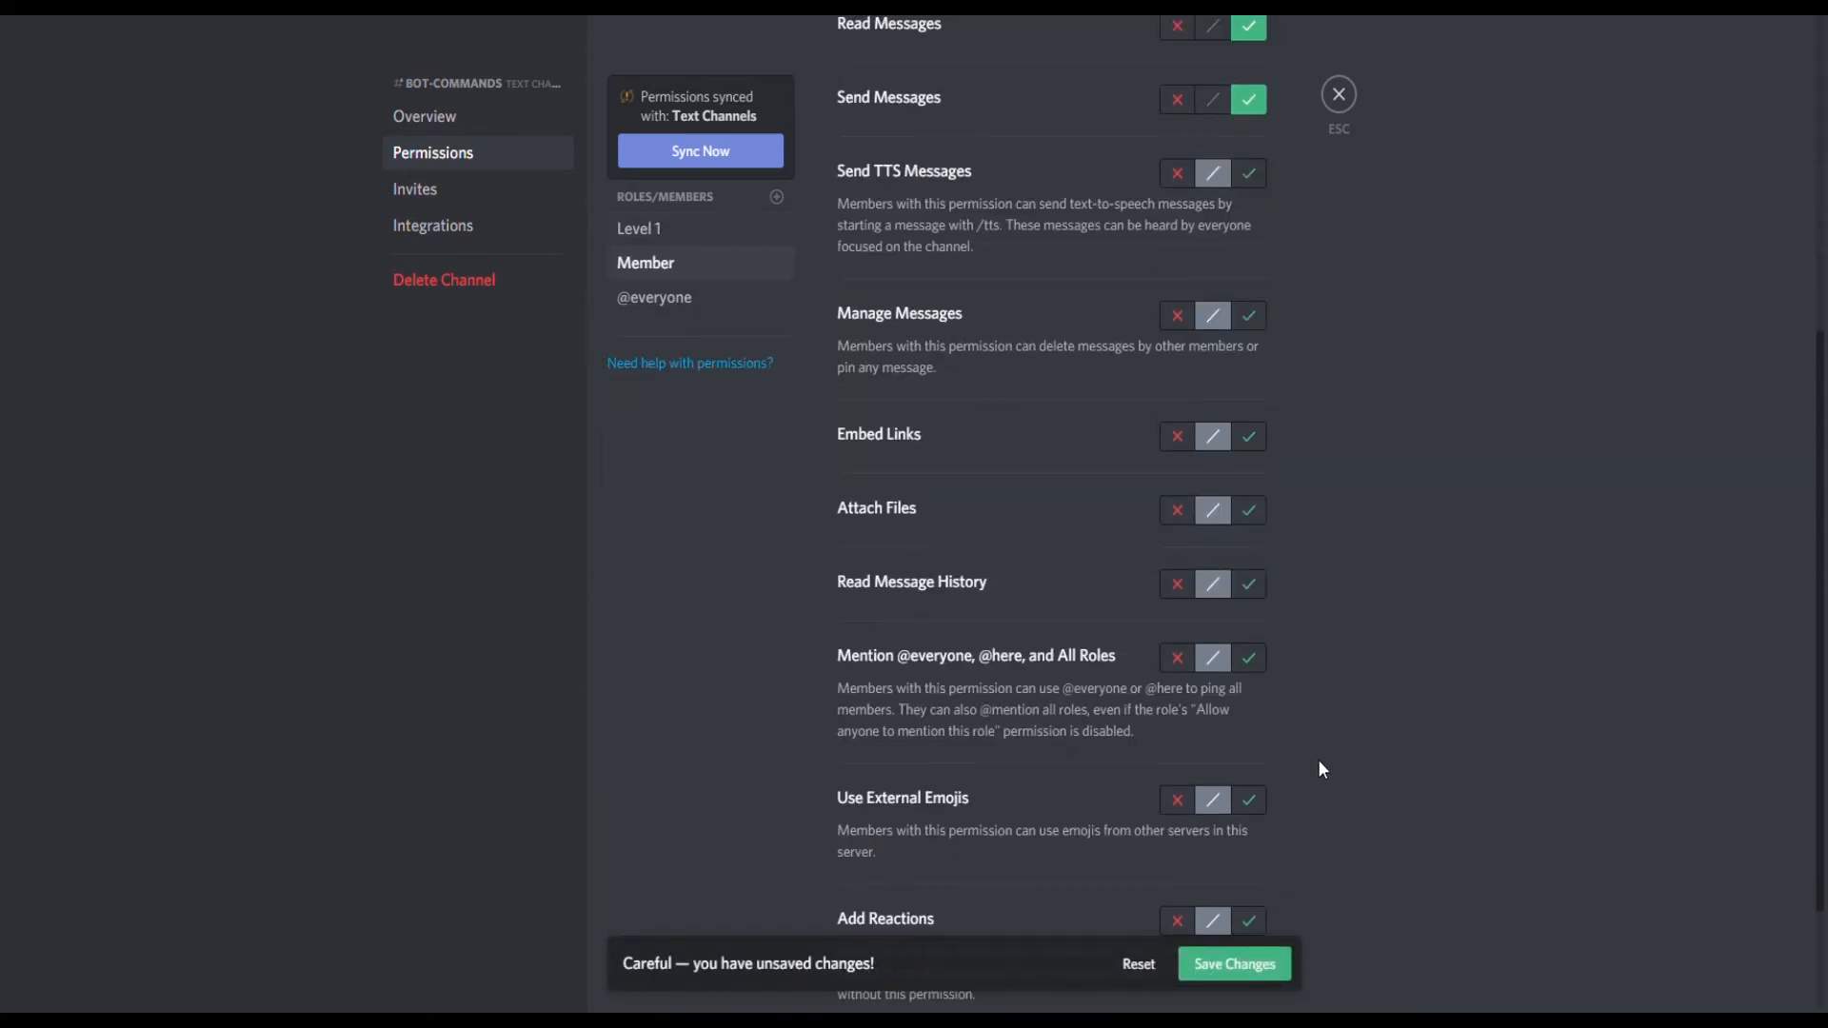
{"action": "left_click", "coordinate": [1249, 584]}
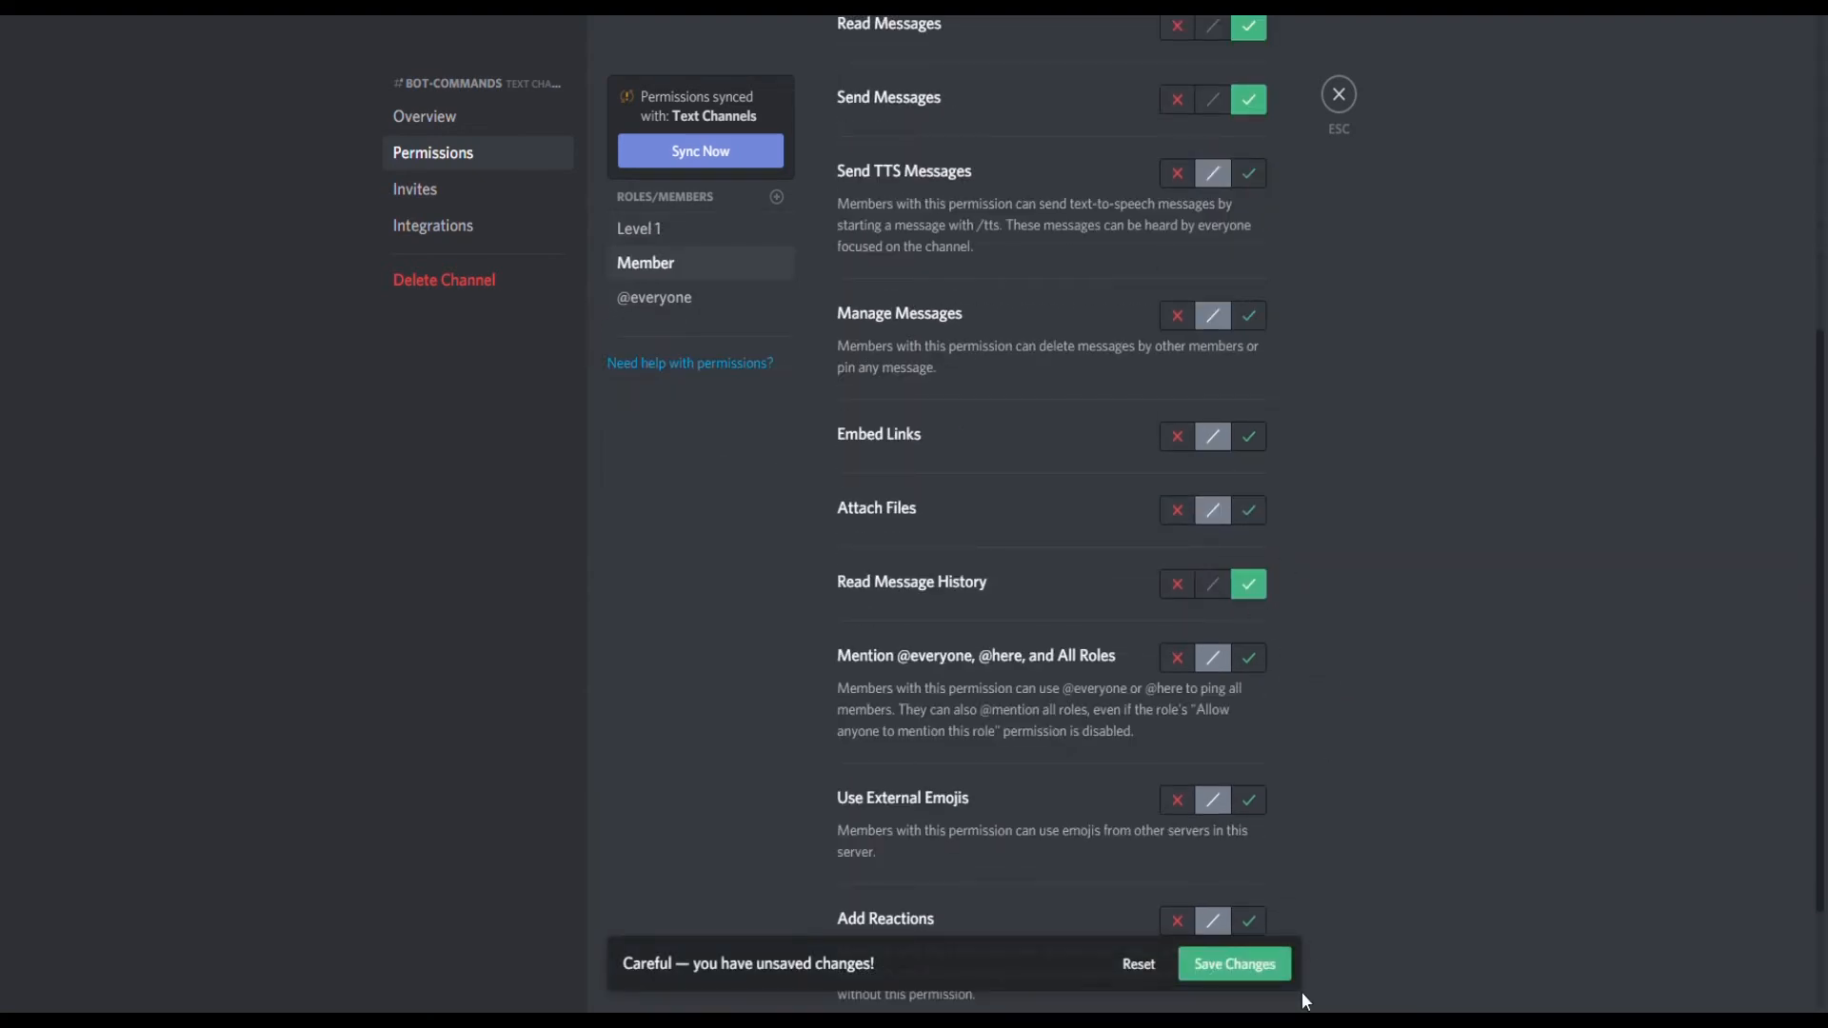
{"action": "left_click", "coordinate": [1243, 964]}
{"action": "left_click", "coordinate": [1338, 105]}
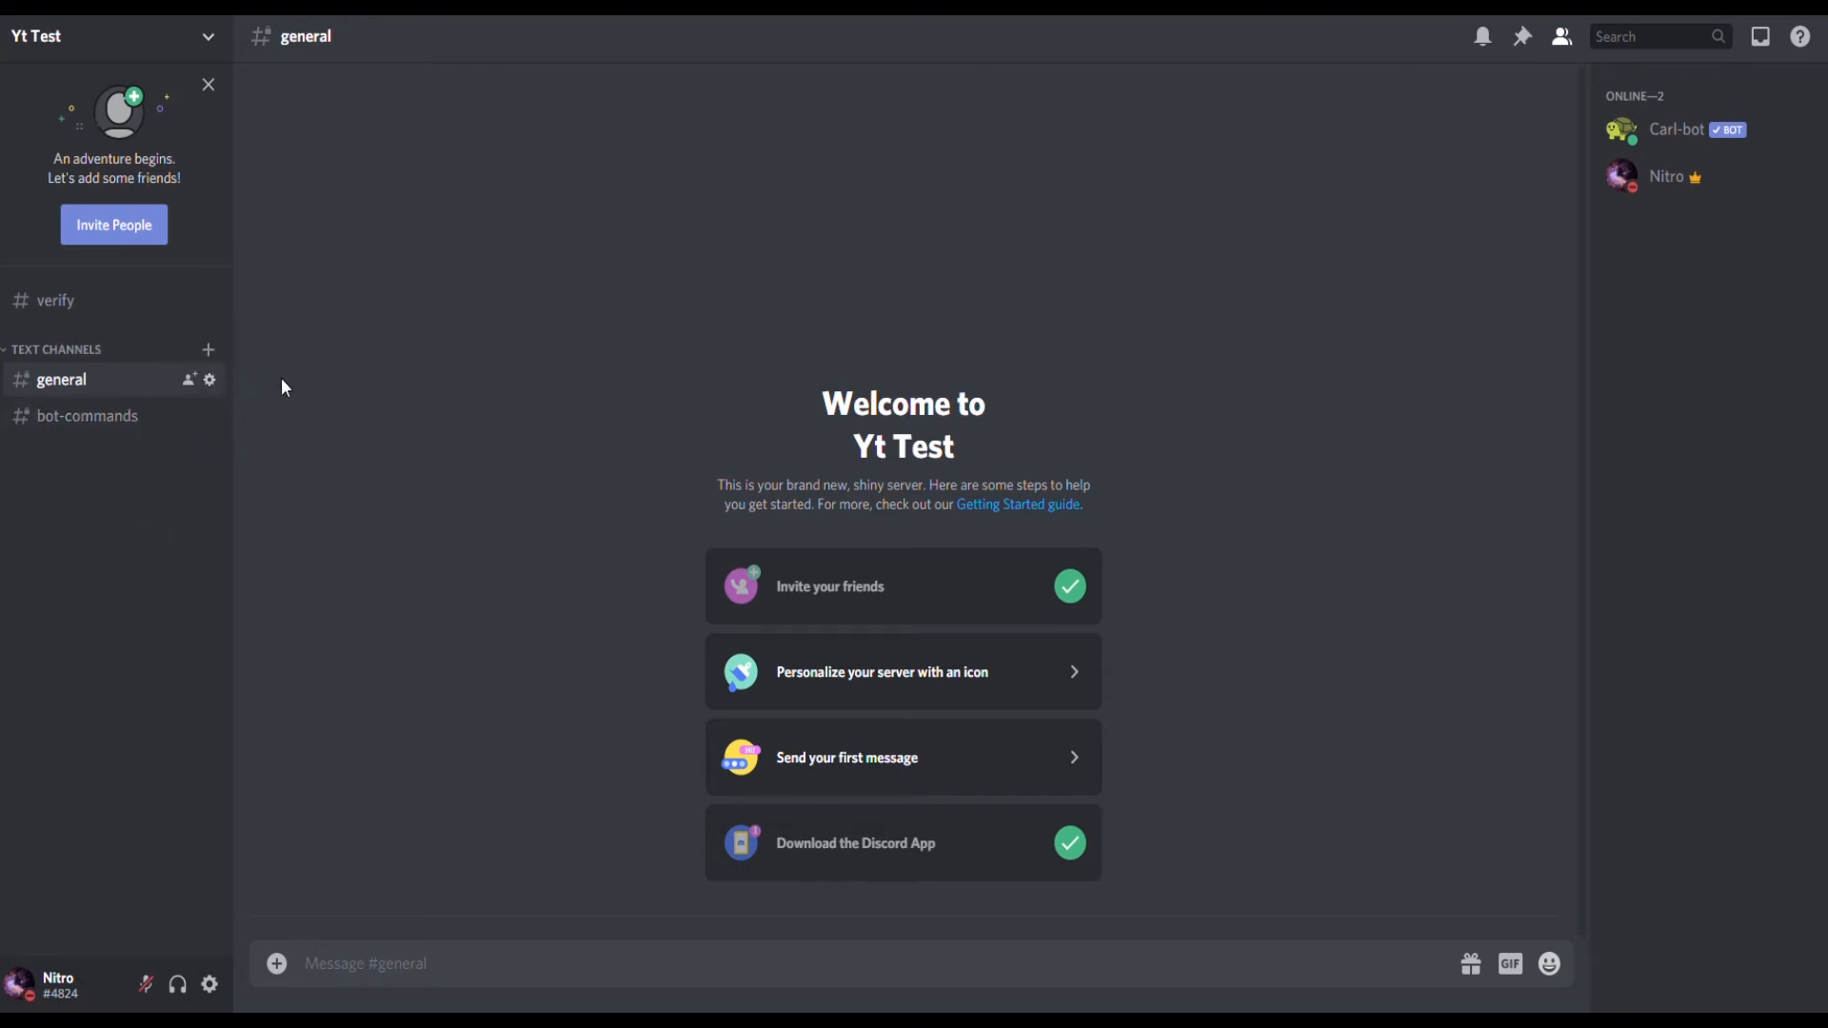
- Add the Member role to the general channel's permissions, allow Read Messages, Send Messages and Read Message History, and save the changes
{"action": "left_click", "coordinate": [212, 382]}
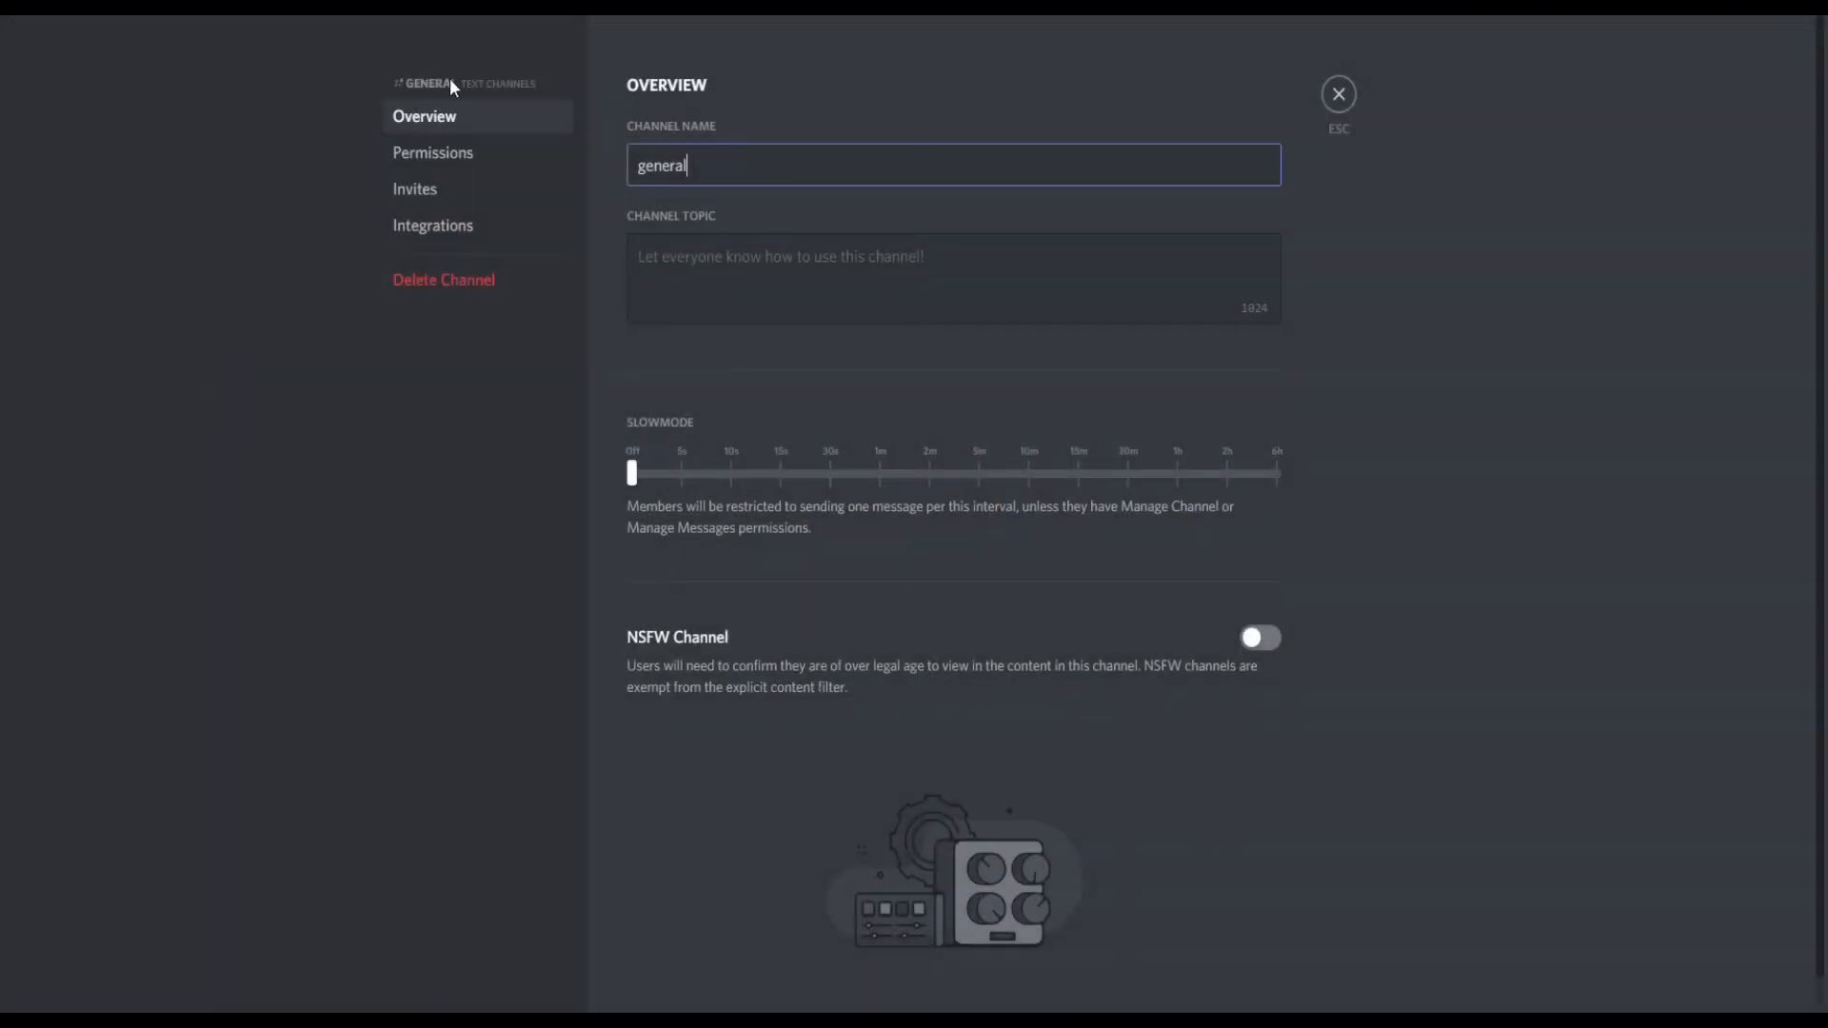
{"action": "left_click", "coordinate": [442, 155]}
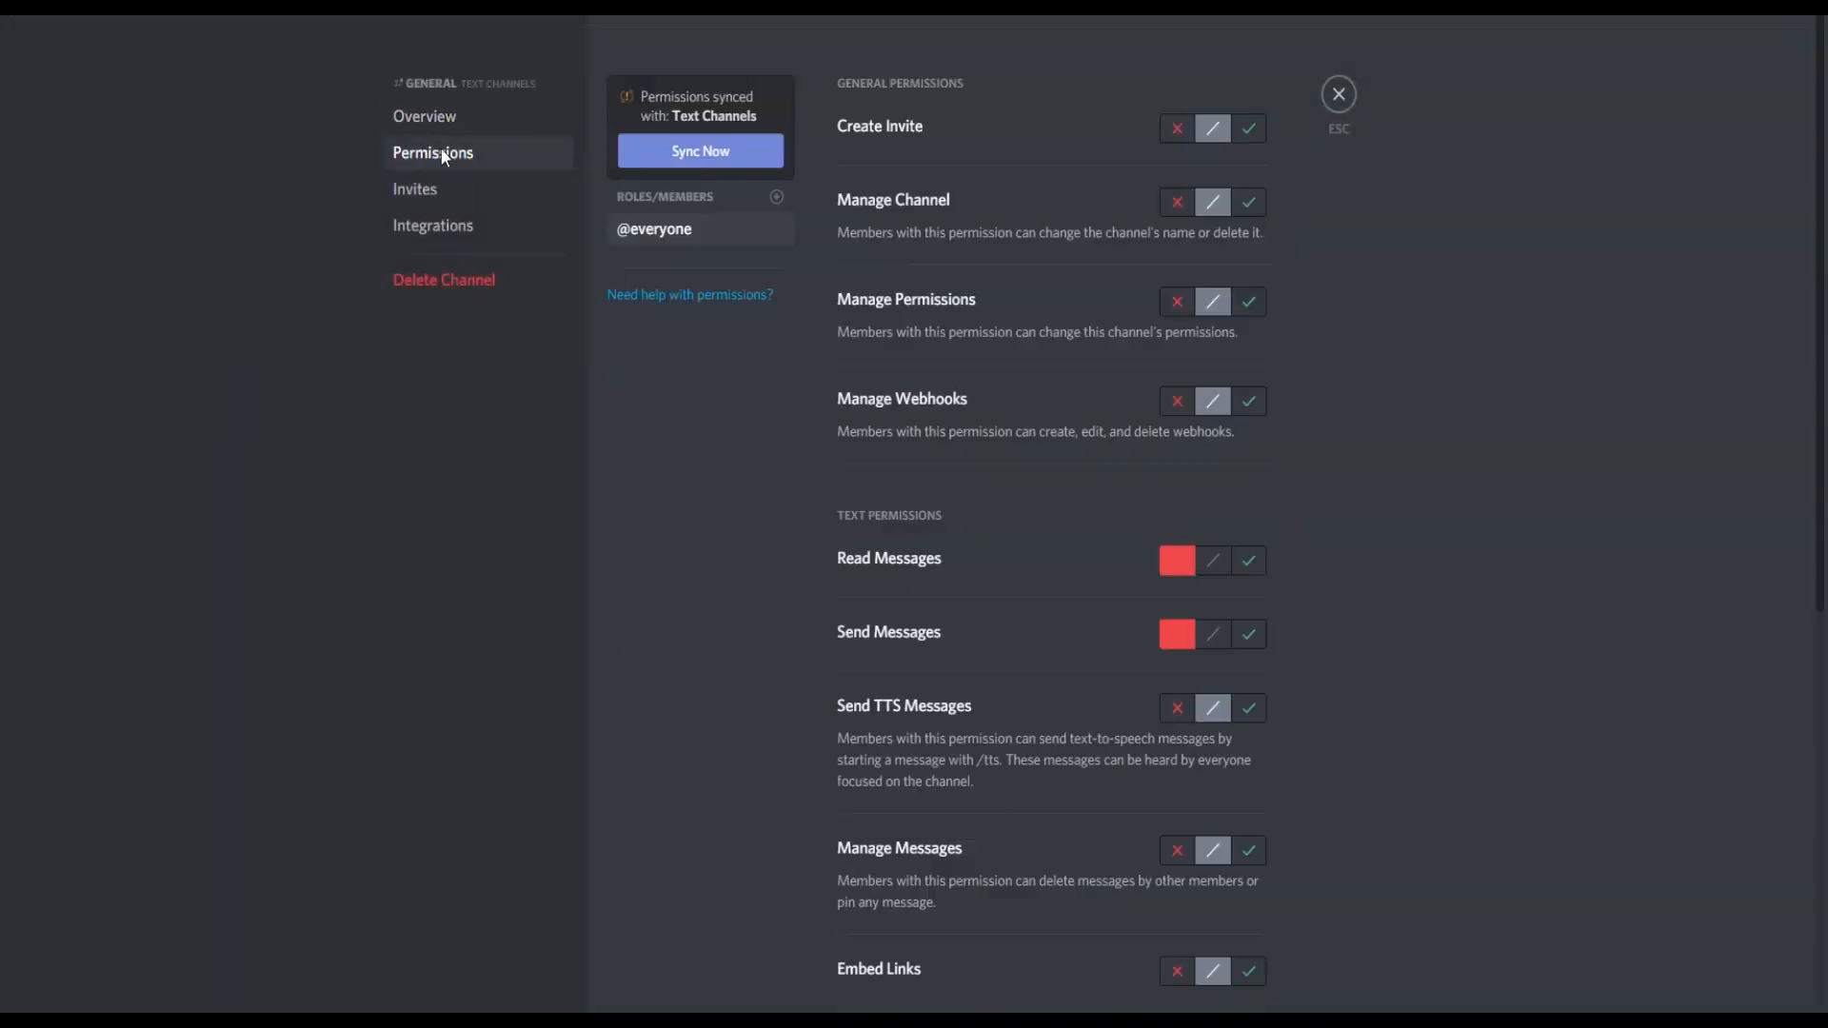
{"action": "left_click", "coordinate": [777, 198]}
{"action": "type", "text": "Mem"}
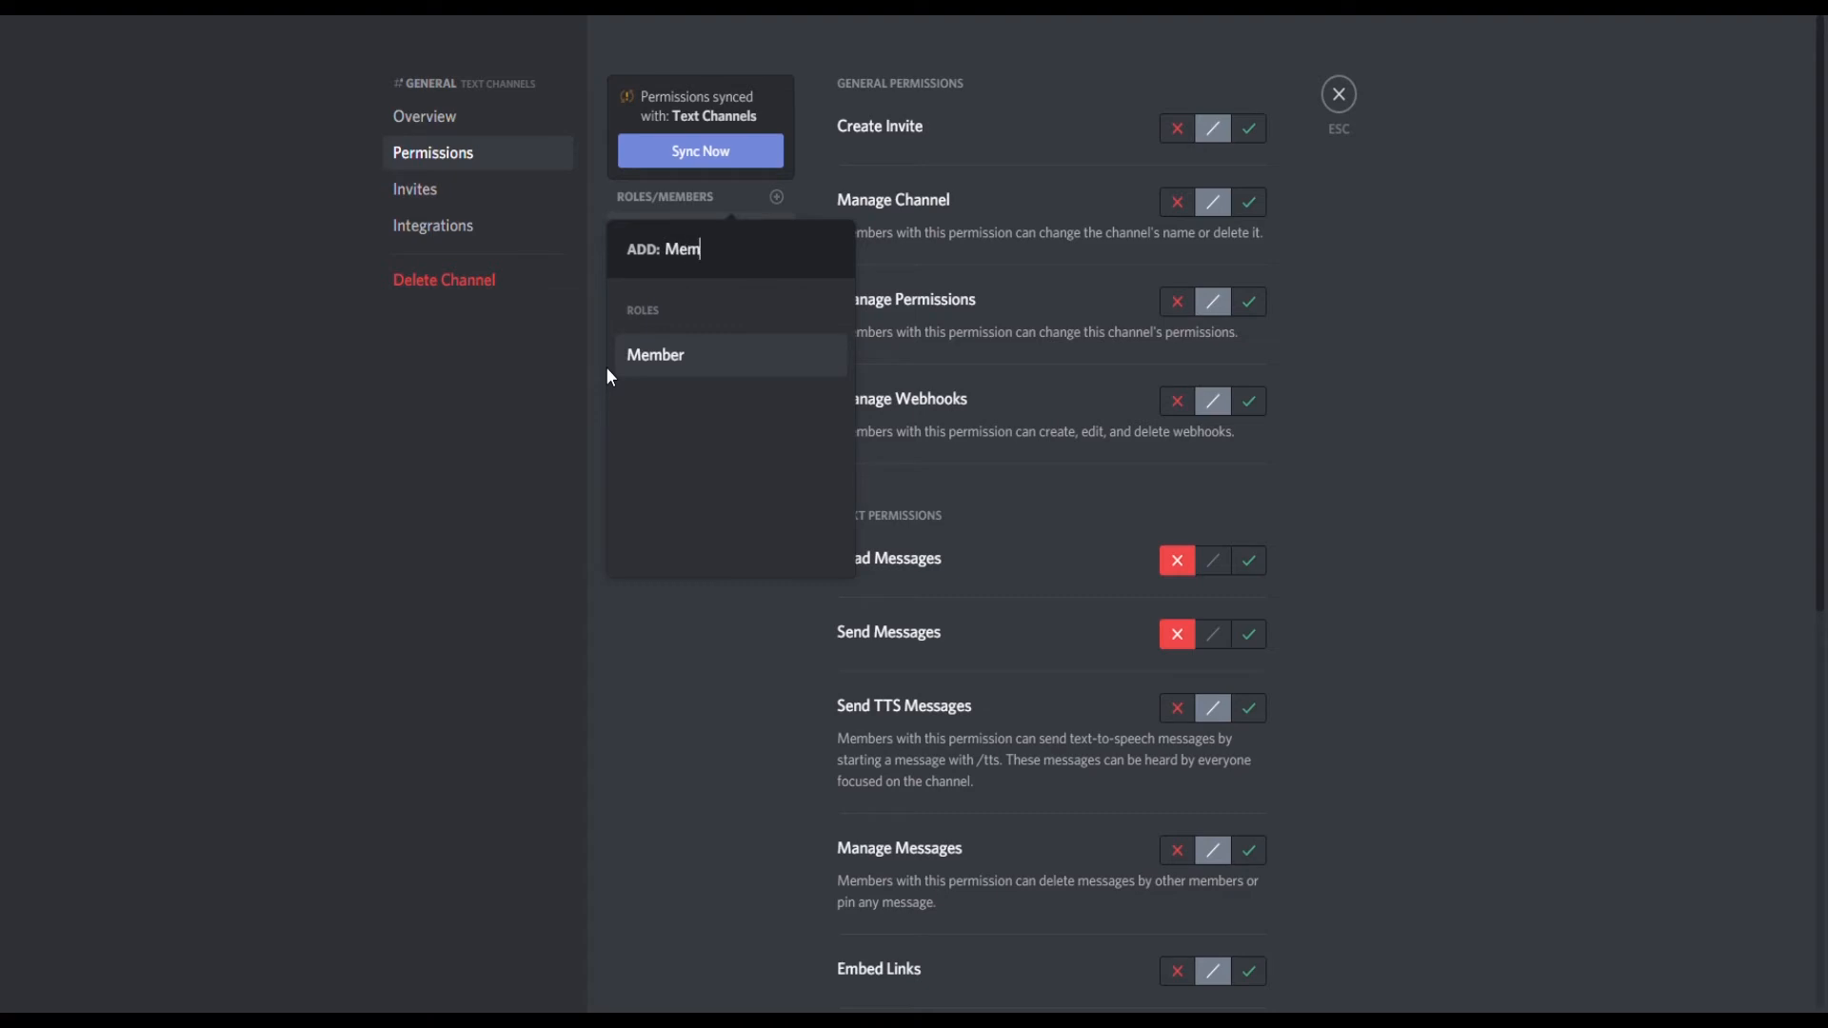
{"action": "left_click", "coordinate": [702, 374]}
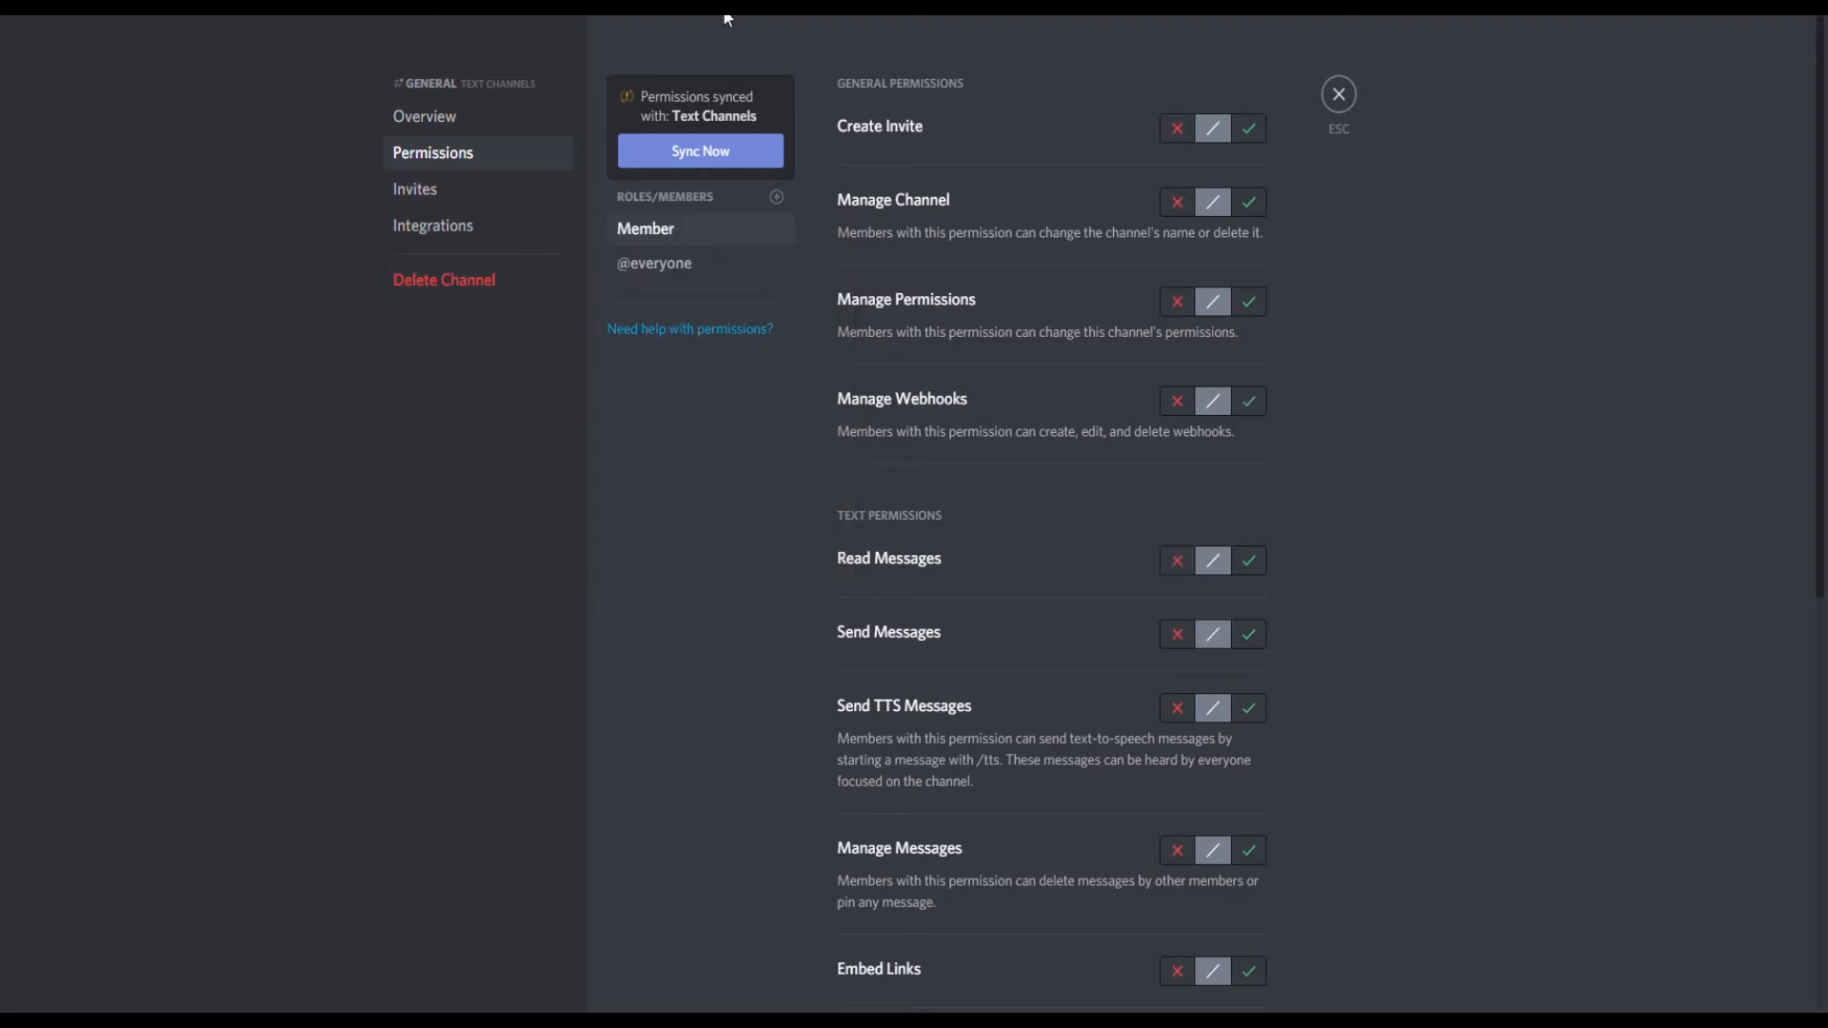
{"action": "left_click", "coordinate": [1257, 564]}
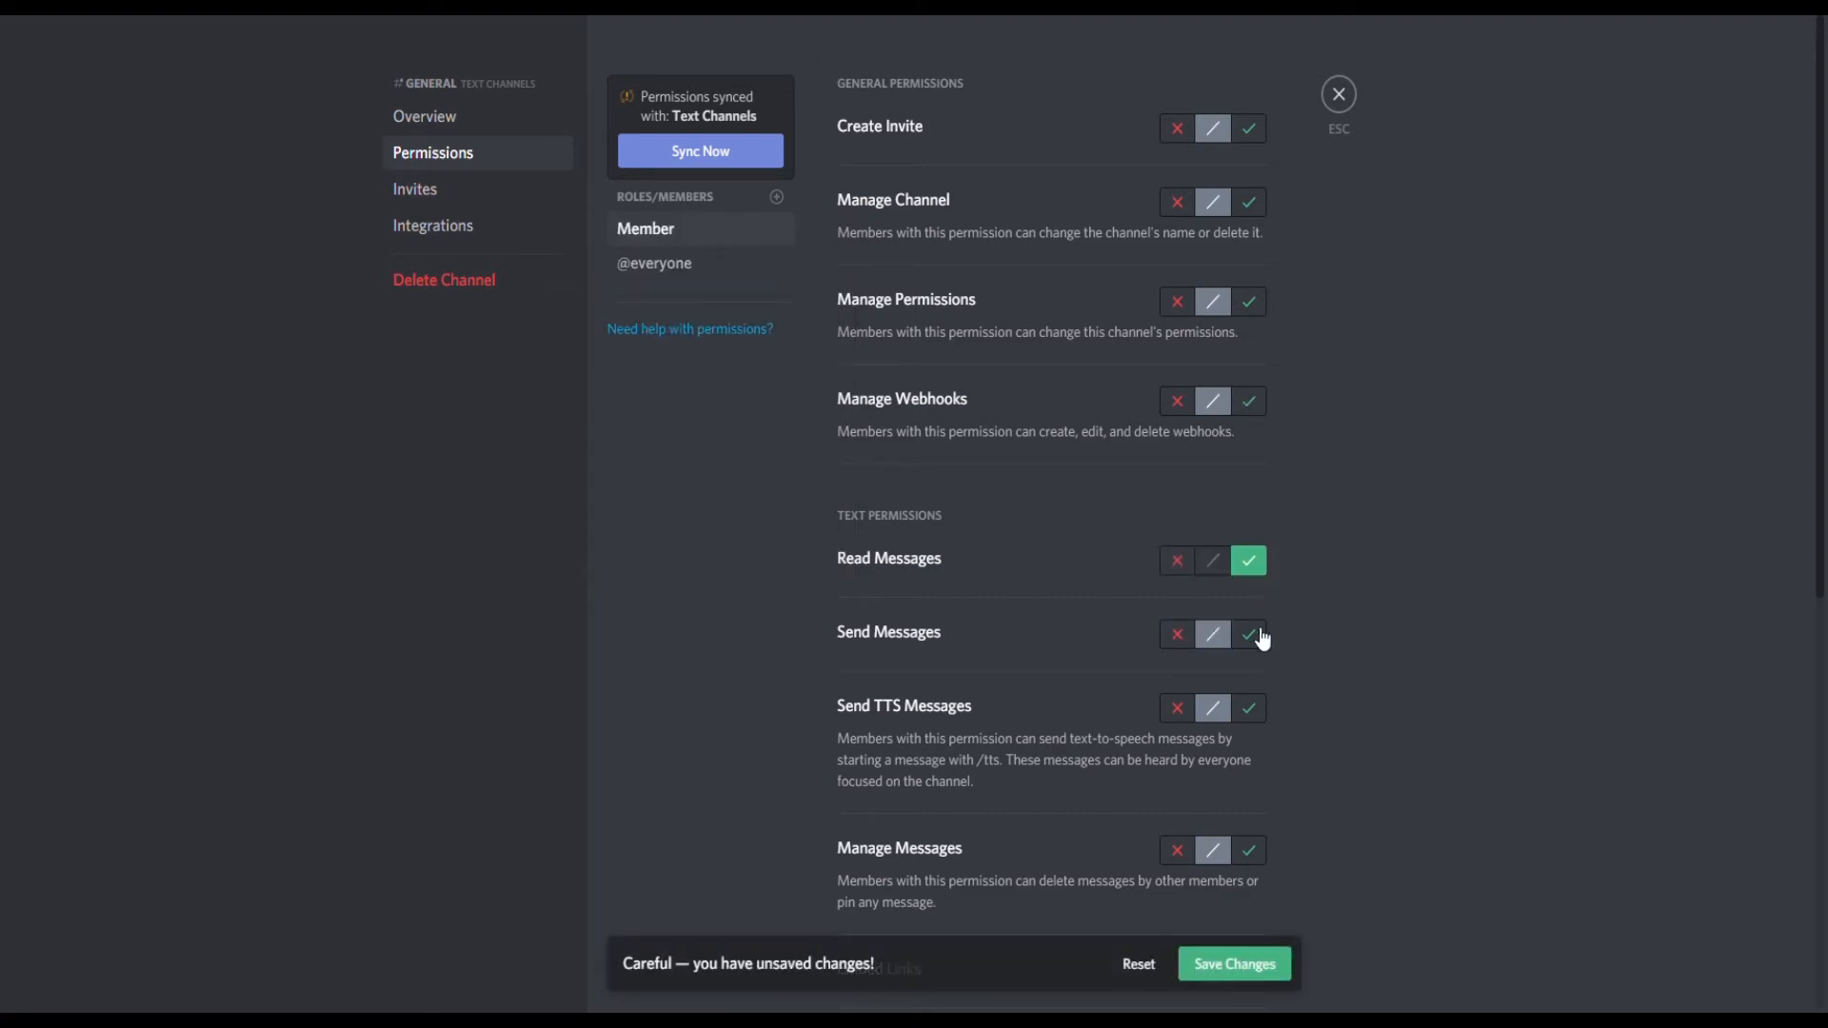
{"action": "left_click", "coordinate": [1257, 635]}
{"action": "scroll", "coordinate": [1289, 684], "scroll_direction": "down", "scroll_amount": 3}
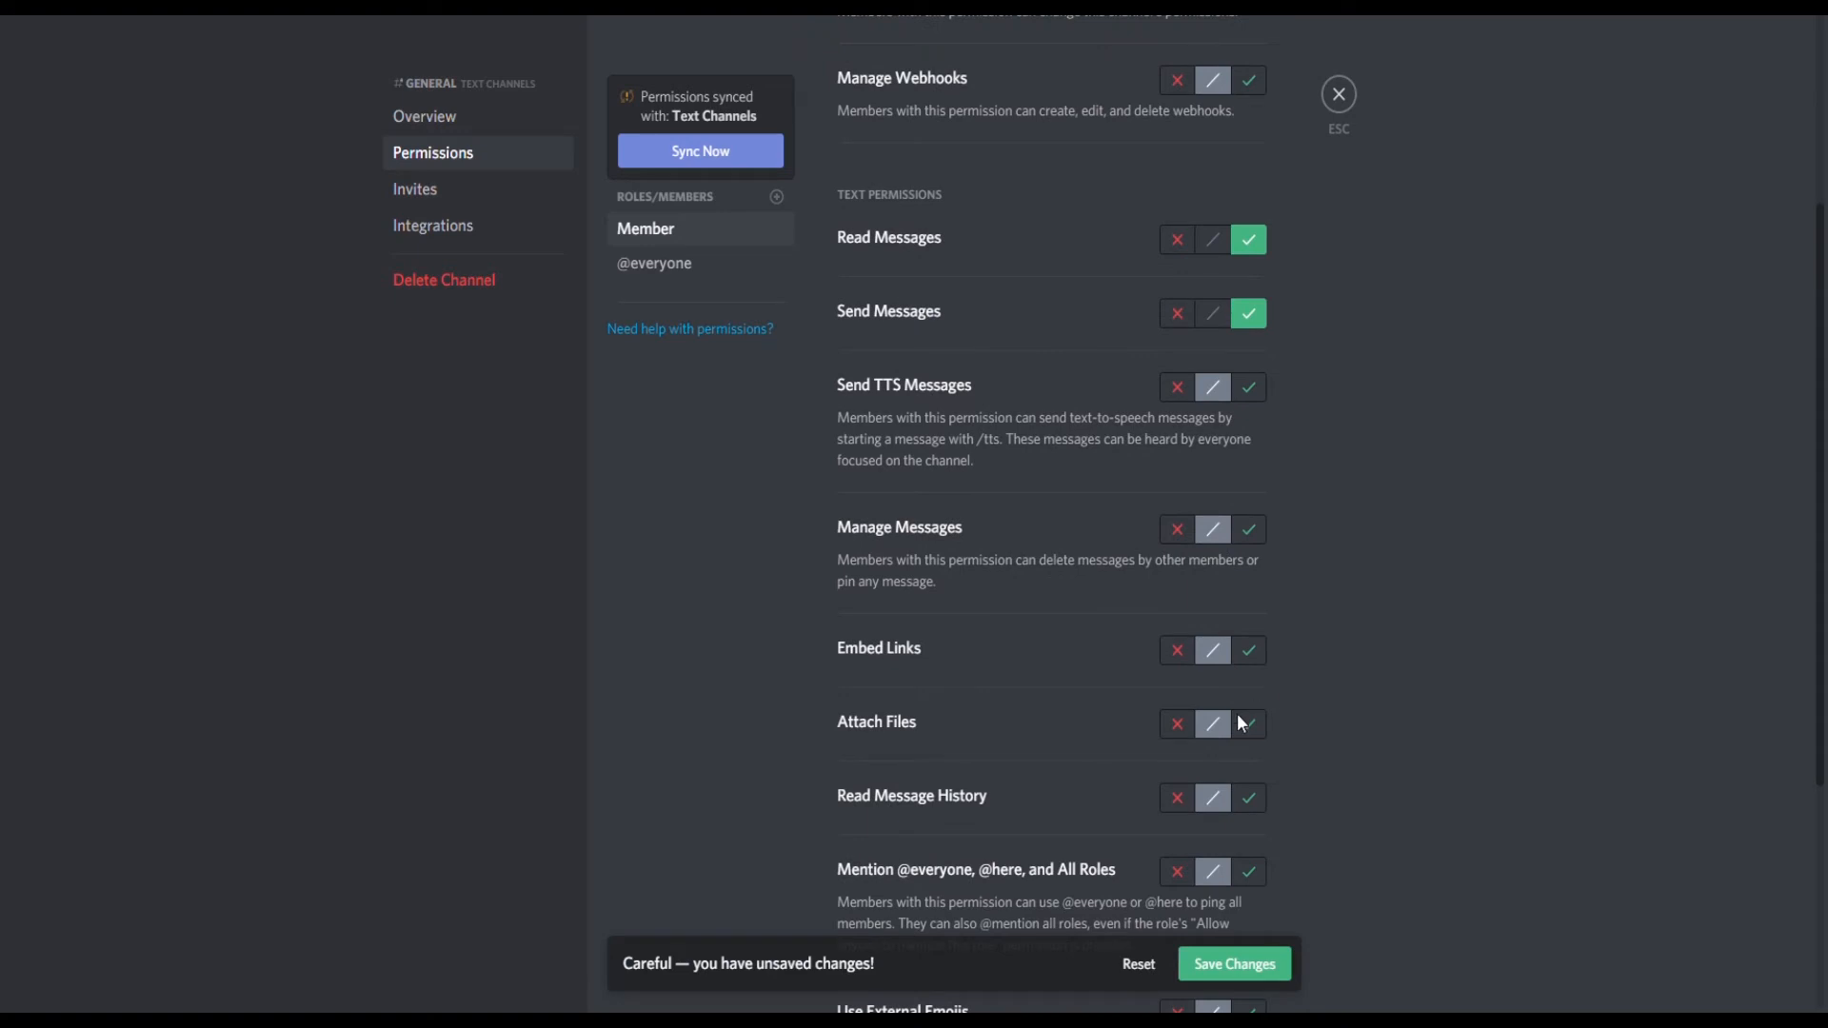
{"action": "left_click", "coordinate": [1250, 799]}
{"action": "left_click", "coordinate": [1238, 964]}
{"action": "left_click", "coordinate": [1339, 94]}
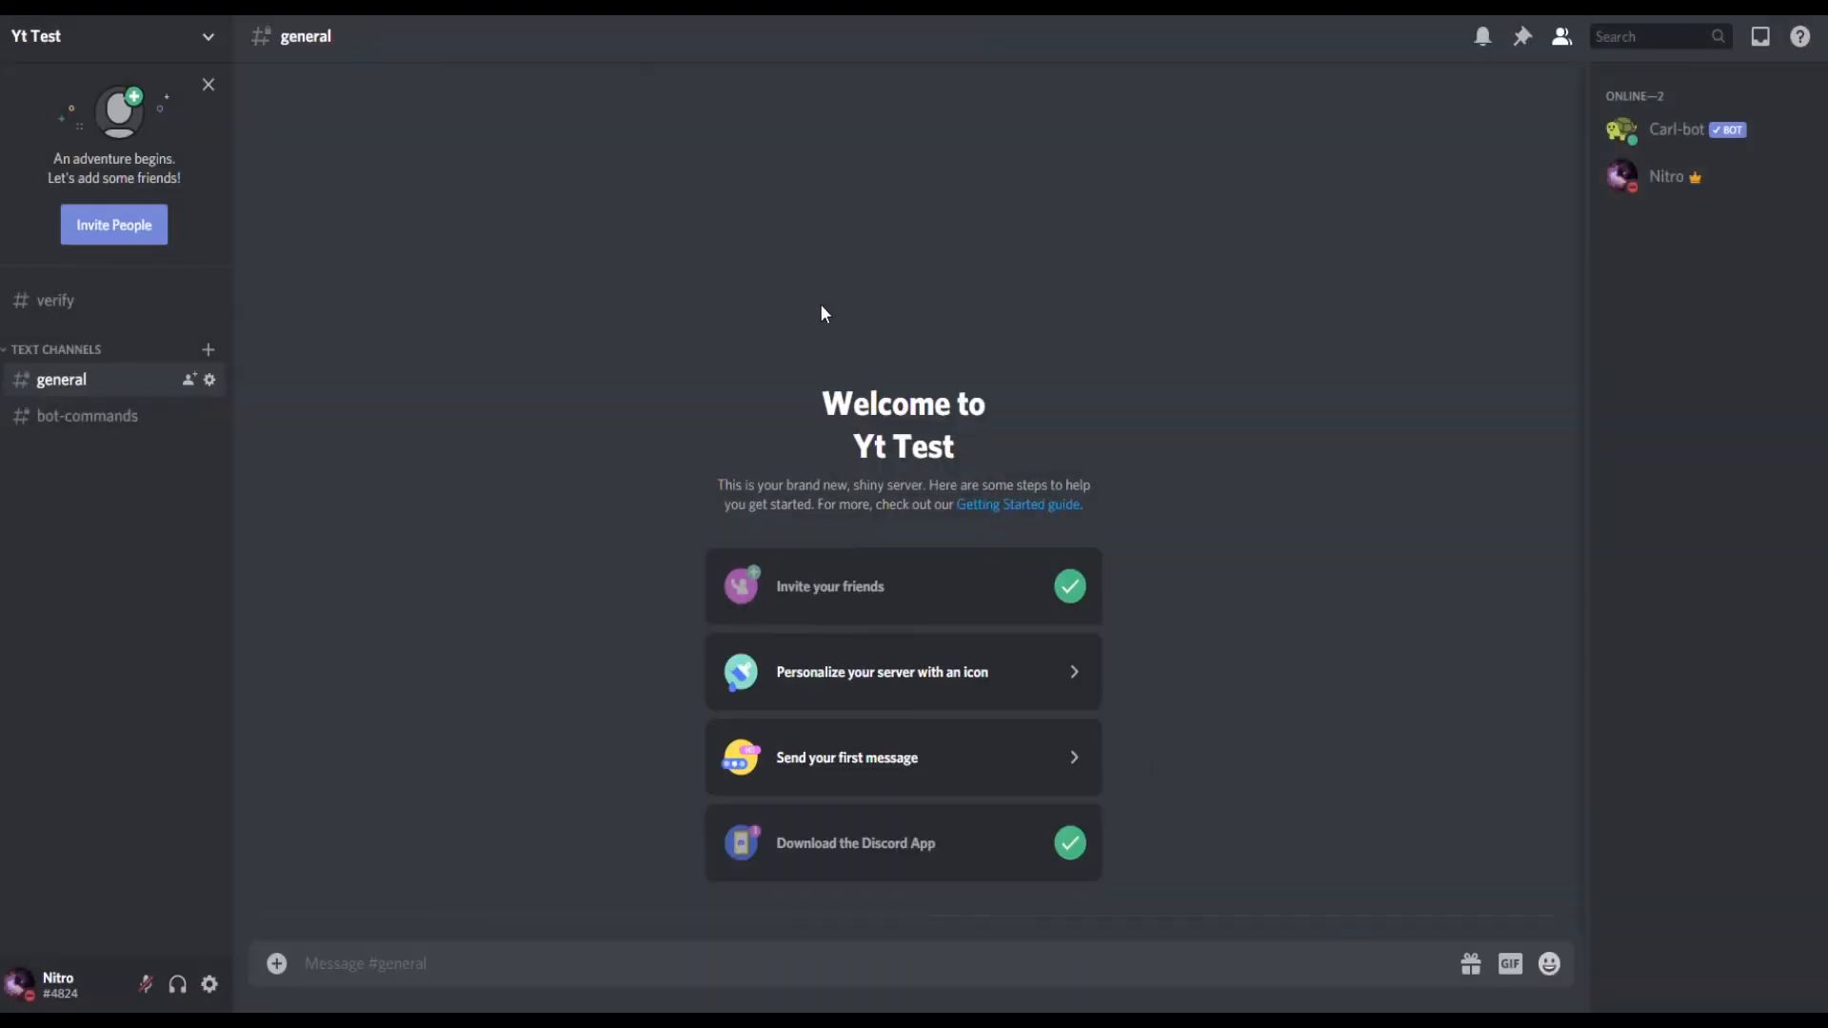
{"action": "right_click", "coordinate": [124, 351]}
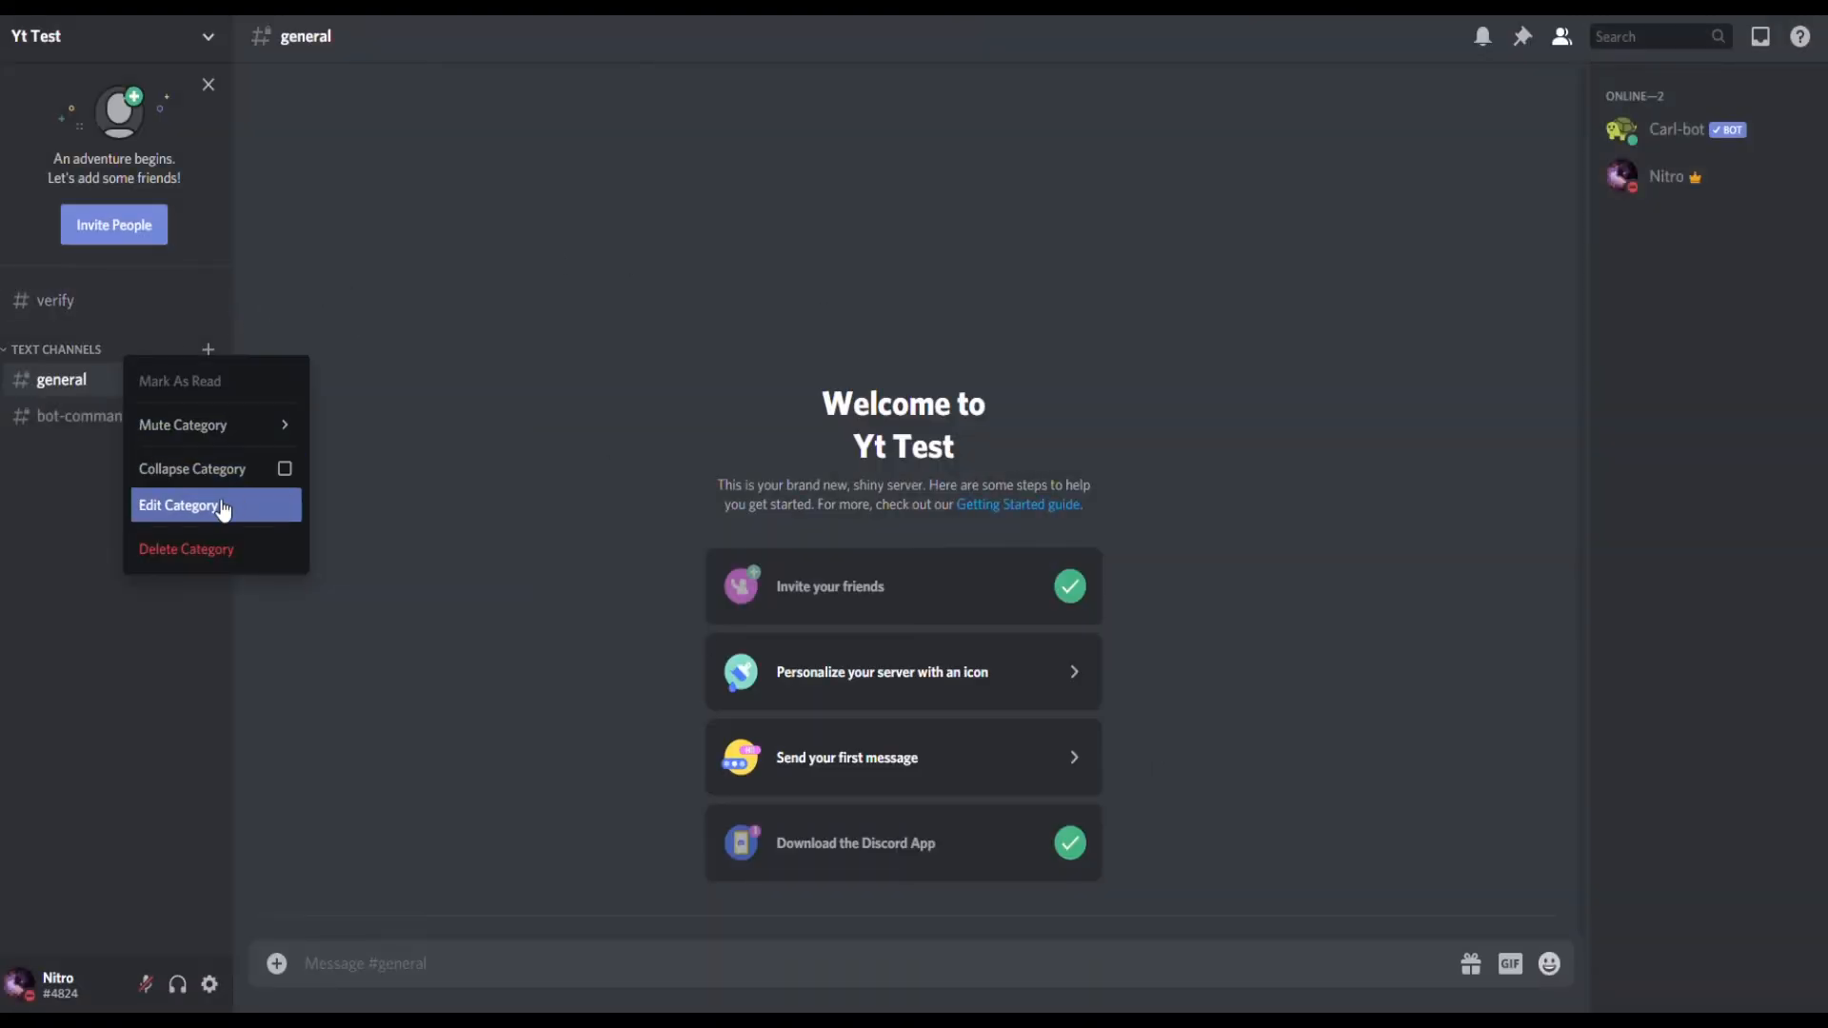
{"action": "left_click", "coordinate": [181, 505]}
{"action": "left_click", "coordinate": [433, 151]}
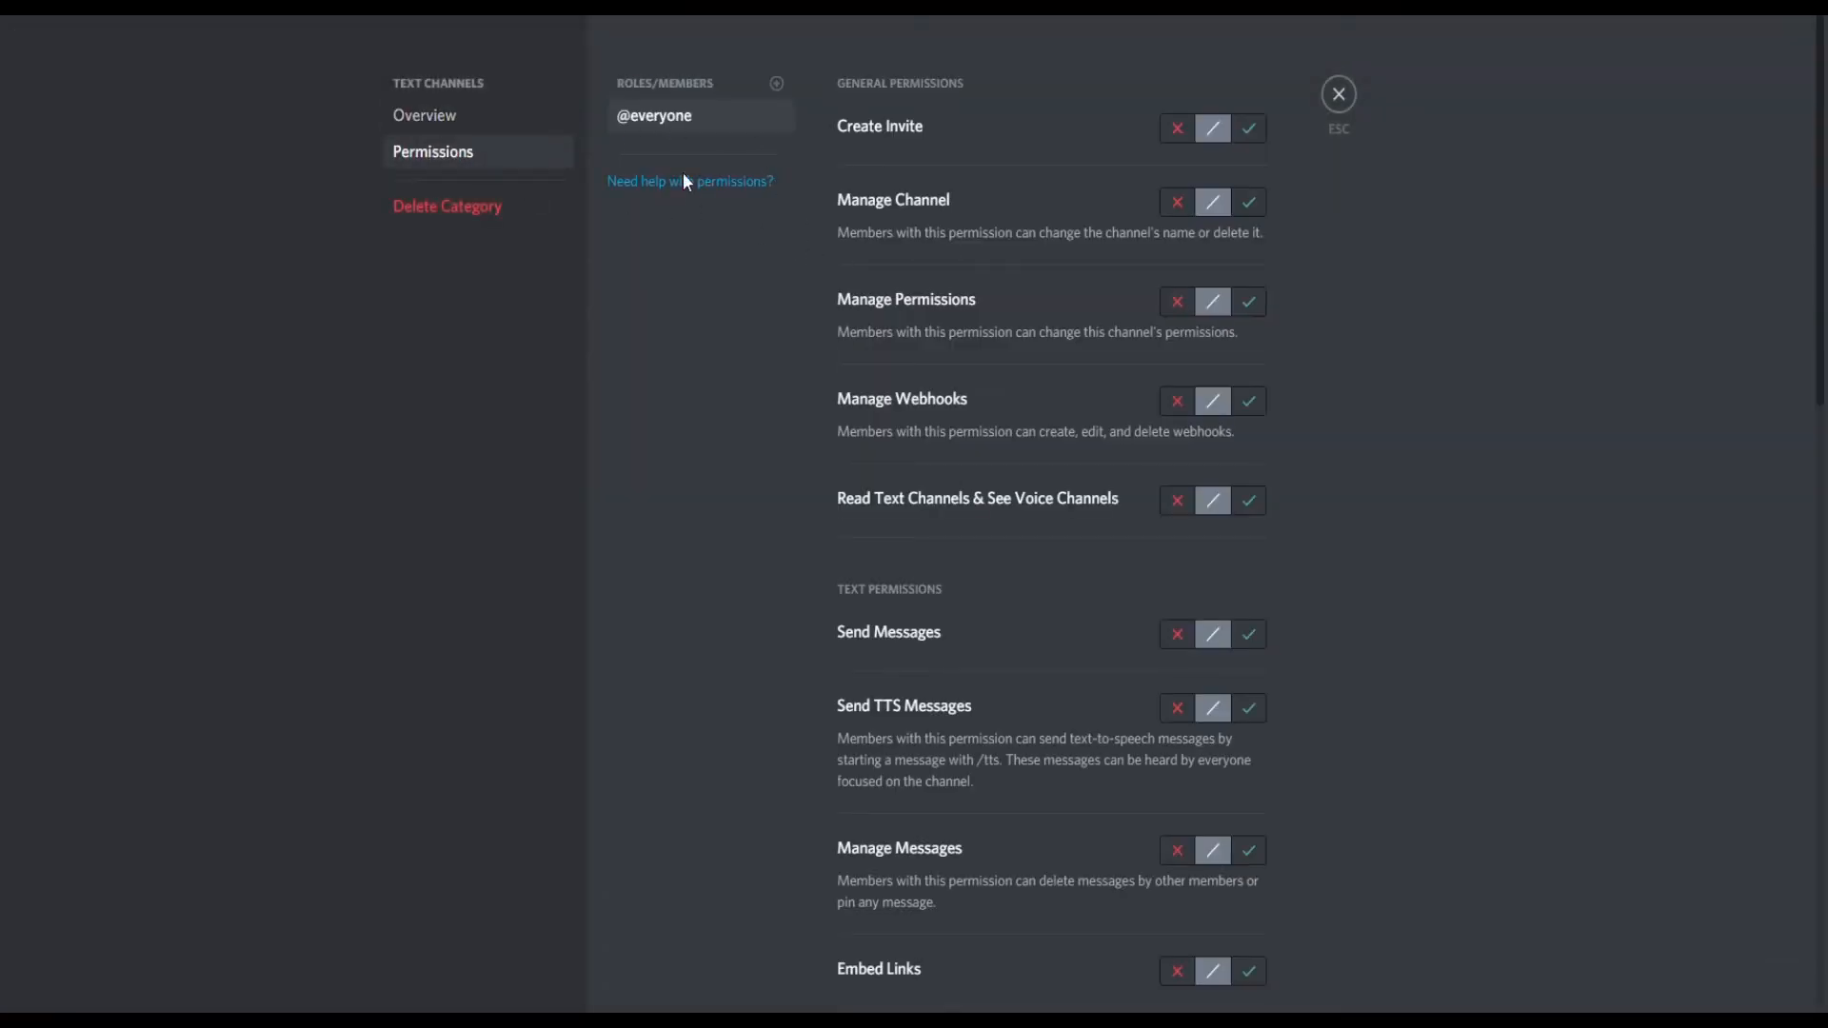
{"action": "left_click", "coordinate": [1181, 634]}
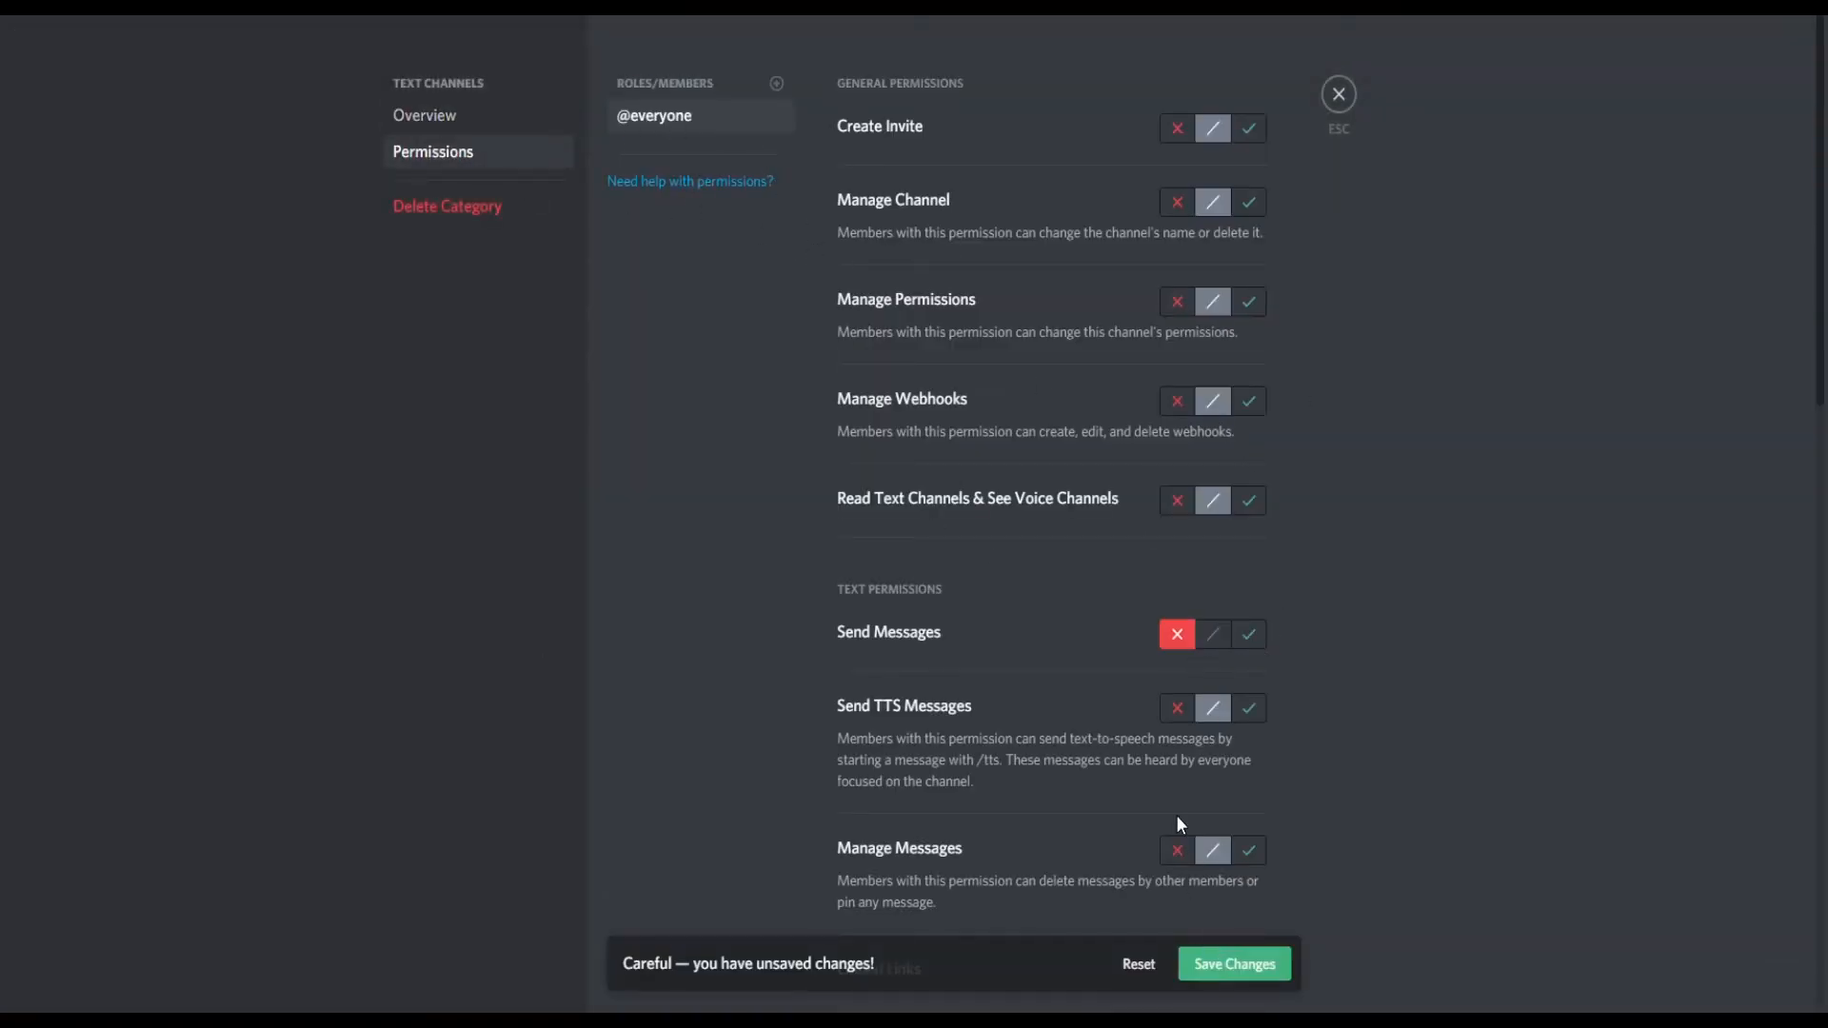
{"action": "scroll", "coordinate": [1175, 814], "scroll_direction": "down", "scroll_amount": 5}
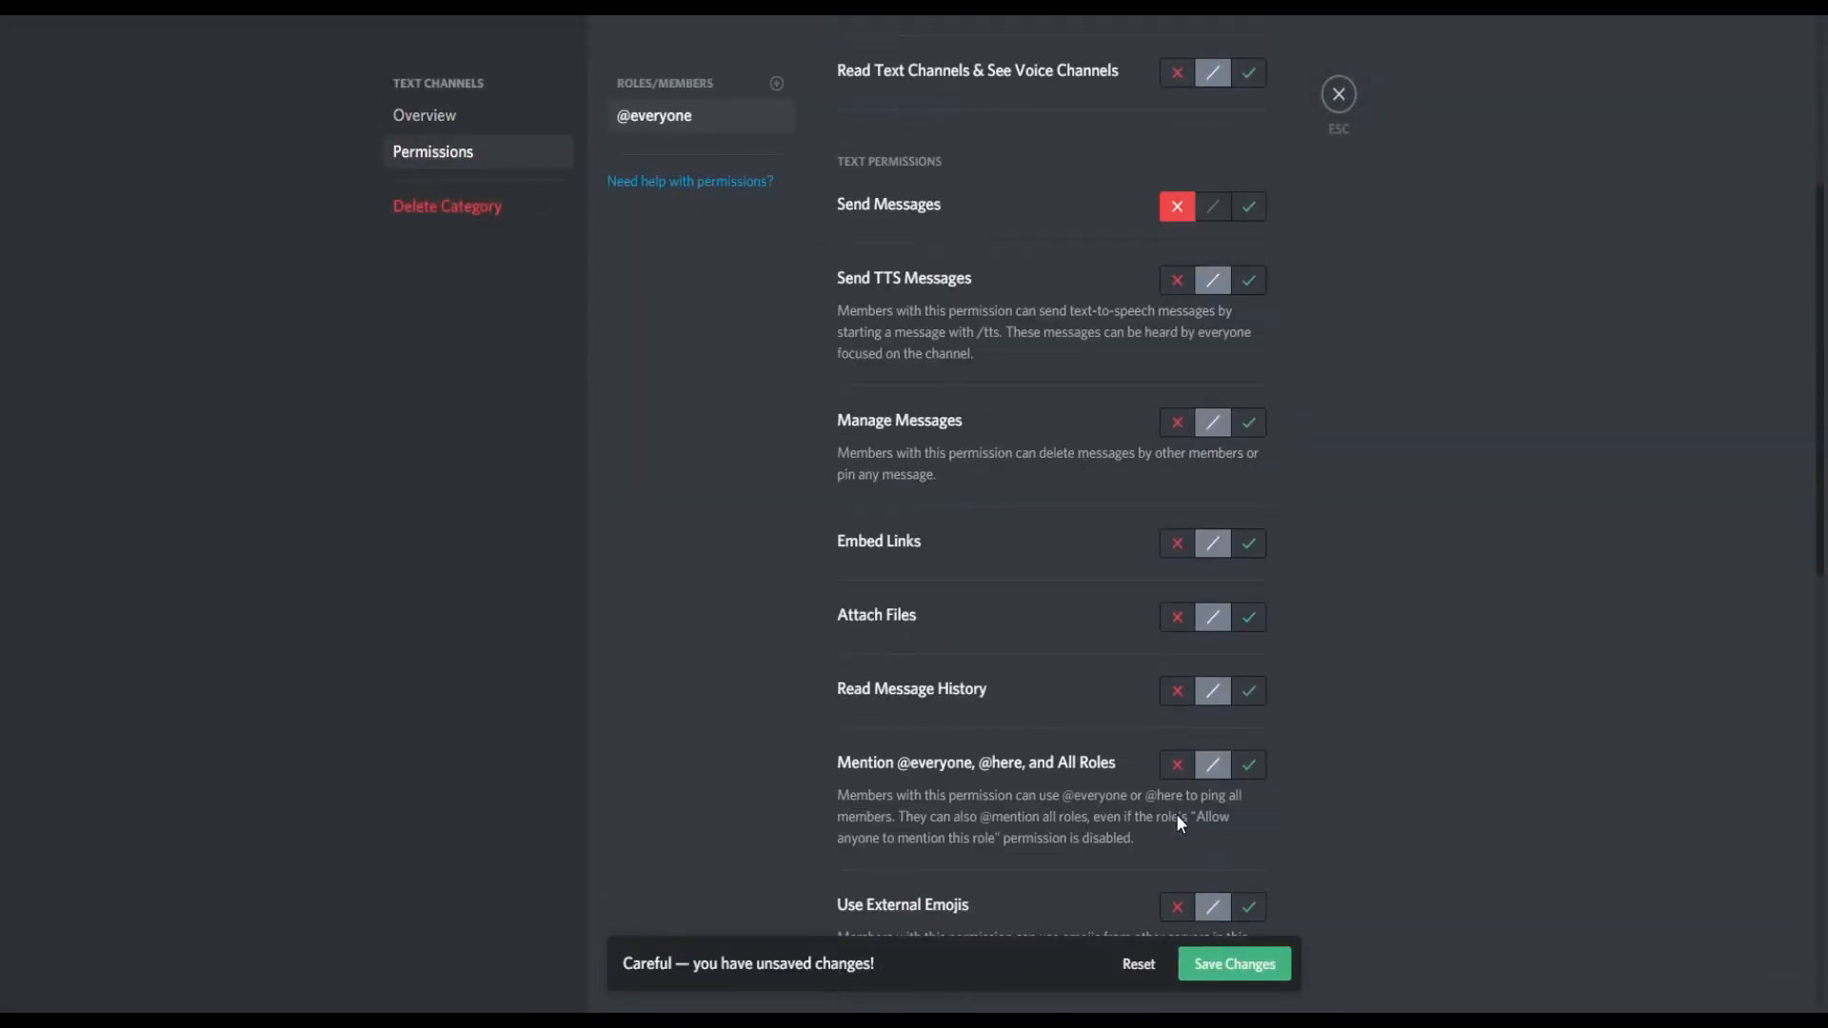
{"action": "left_click", "coordinate": [1202, 955]}
- Add Member to the category's permissions, allow Send Messages, Read Text Channels & See Voice Channels and Read Message History, and save
{"action": "left_click", "coordinate": [776, 88]}
{"action": "left_click", "coordinate": [666, 370]}
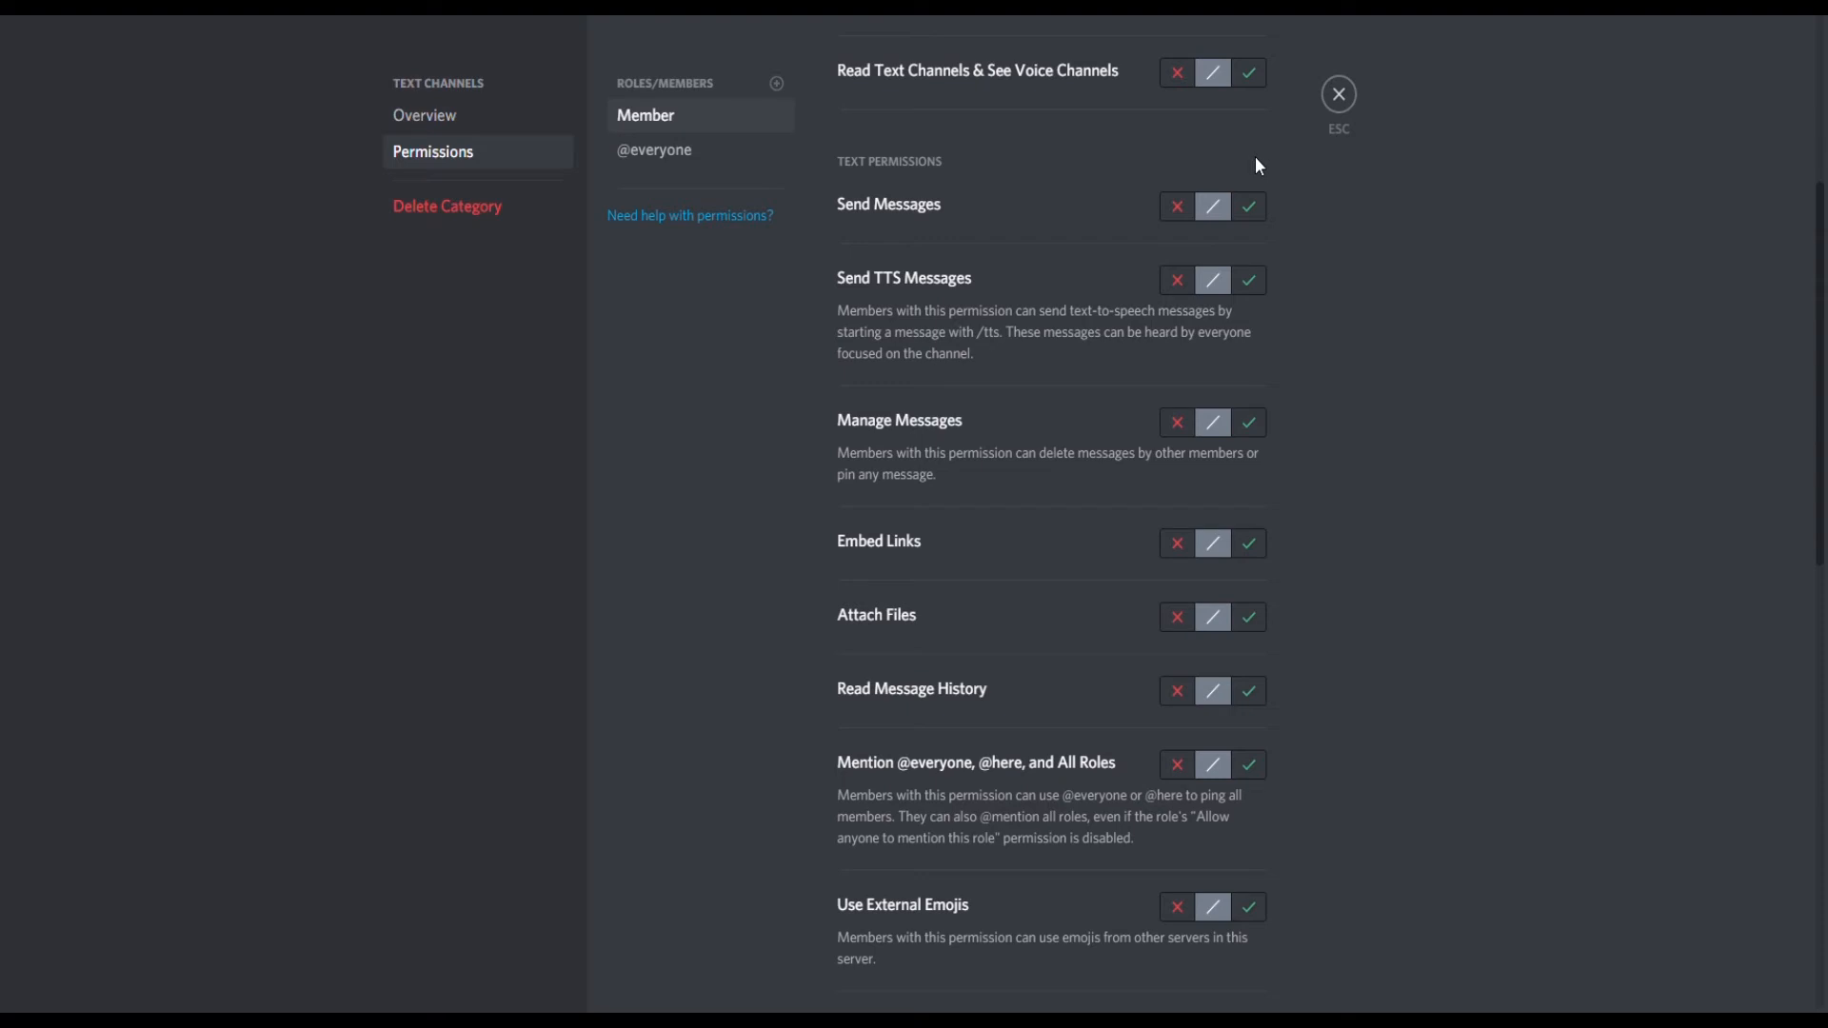
{"action": "left_click", "coordinate": [1252, 213]}
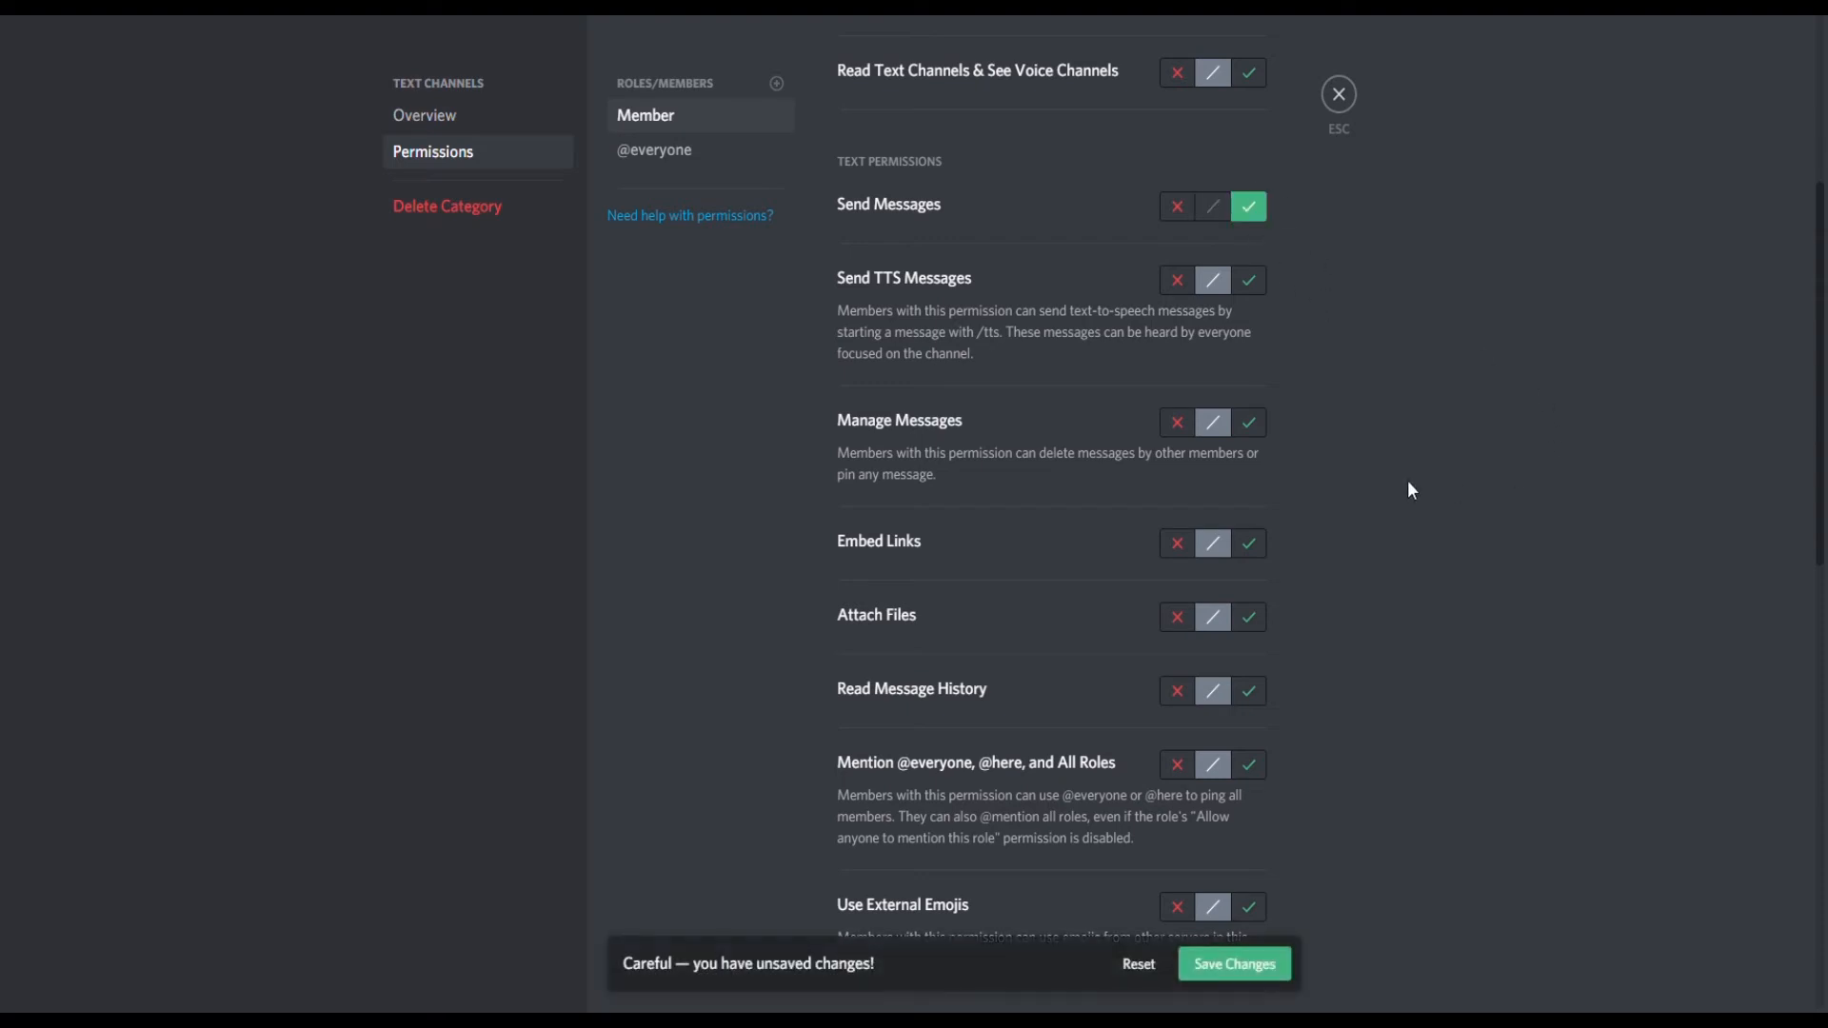
{"action": "scroll", "coordinate": [1371, 473], "scroll_direction": "up", "scroll_amount": 3}
{"action": "left_click", "coordinate": [1251, 395]}
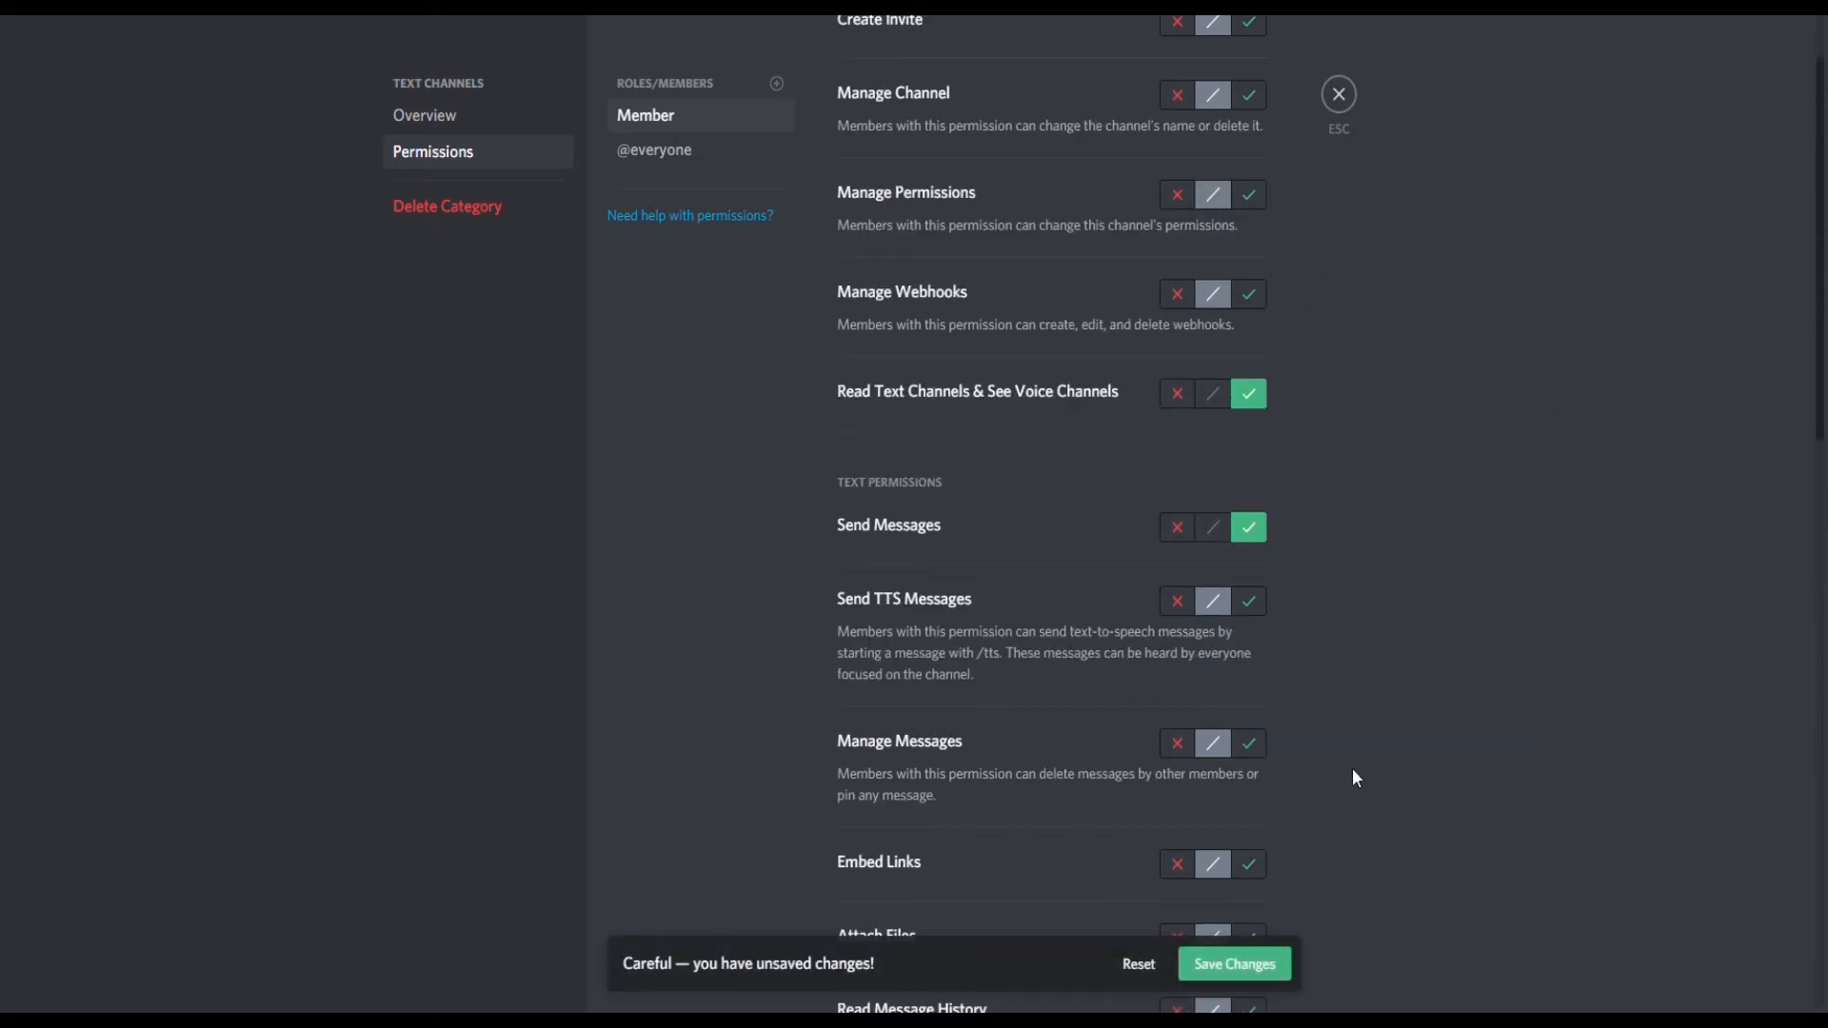
{"action": "scroll", "coordinate": [1352, 769], "scroll_direction": "down", "scroll_amount": 1}
{"action": "left_click", "coordinate": [1248, 905]}
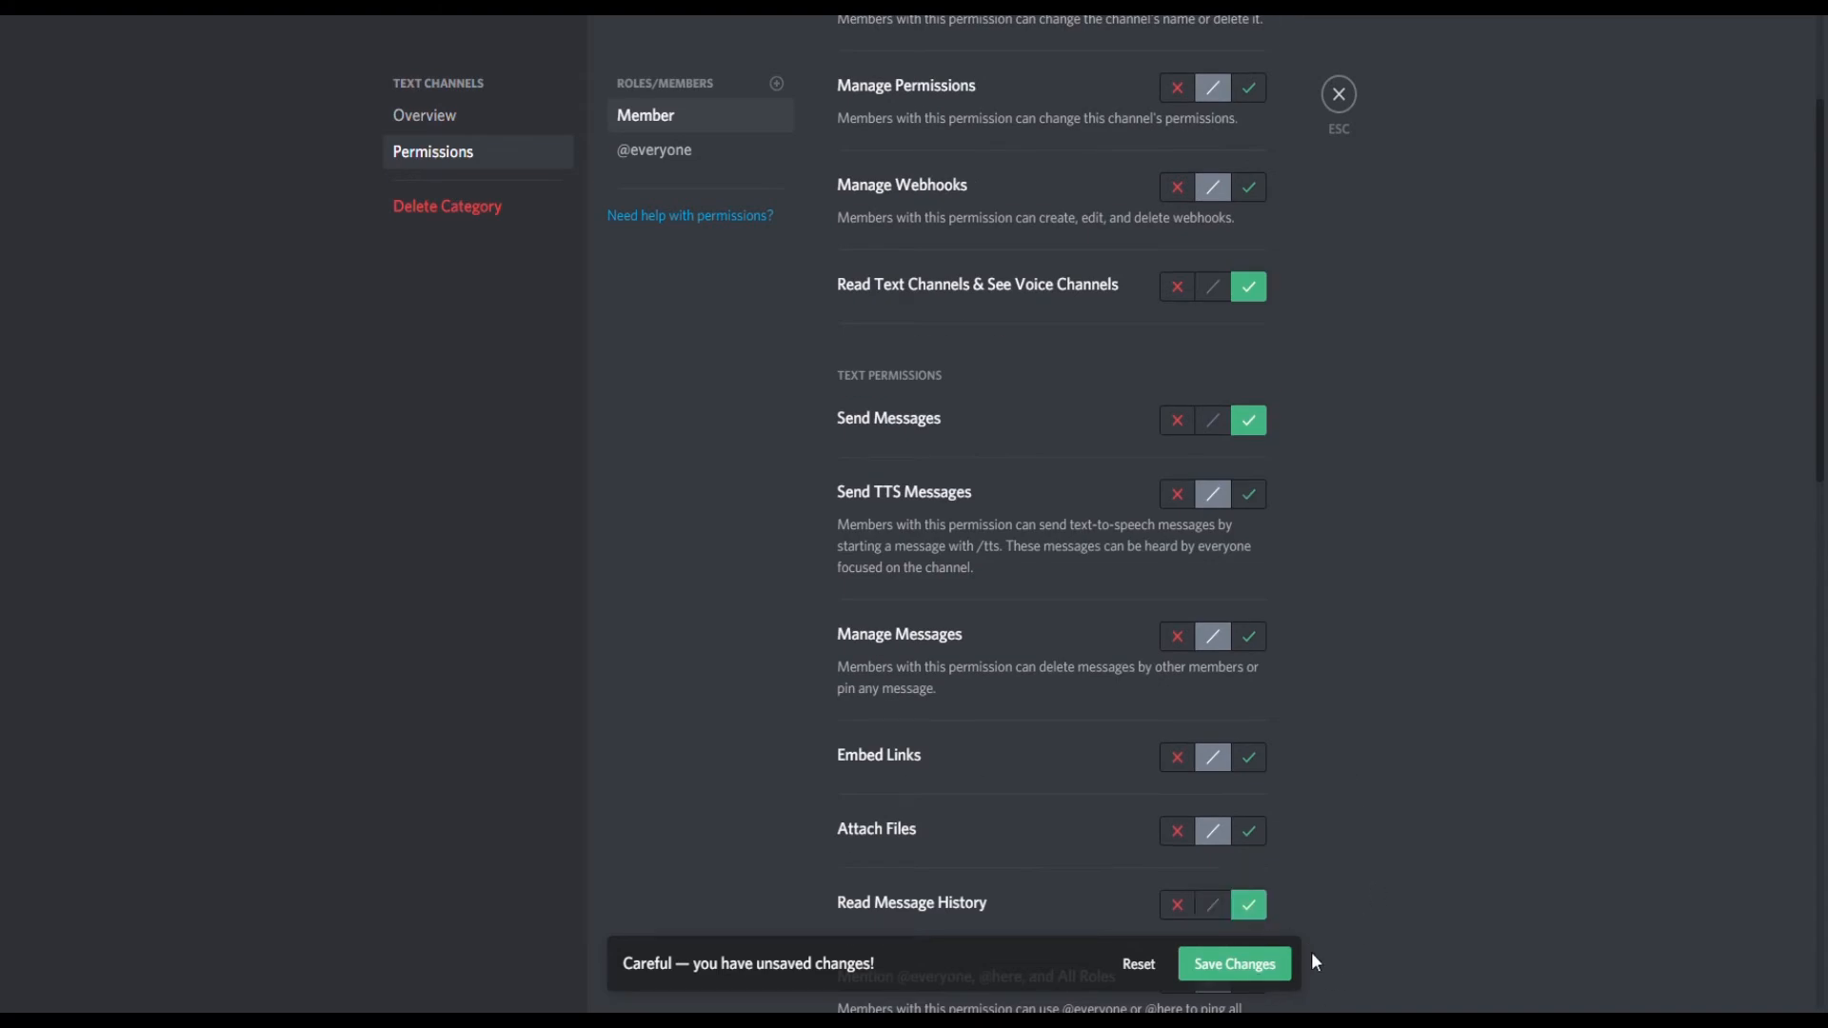
{"action": "left_click", "coordinate": [1234, 963]}
{"action": "left_click", "coordinate": [1341, 97]}
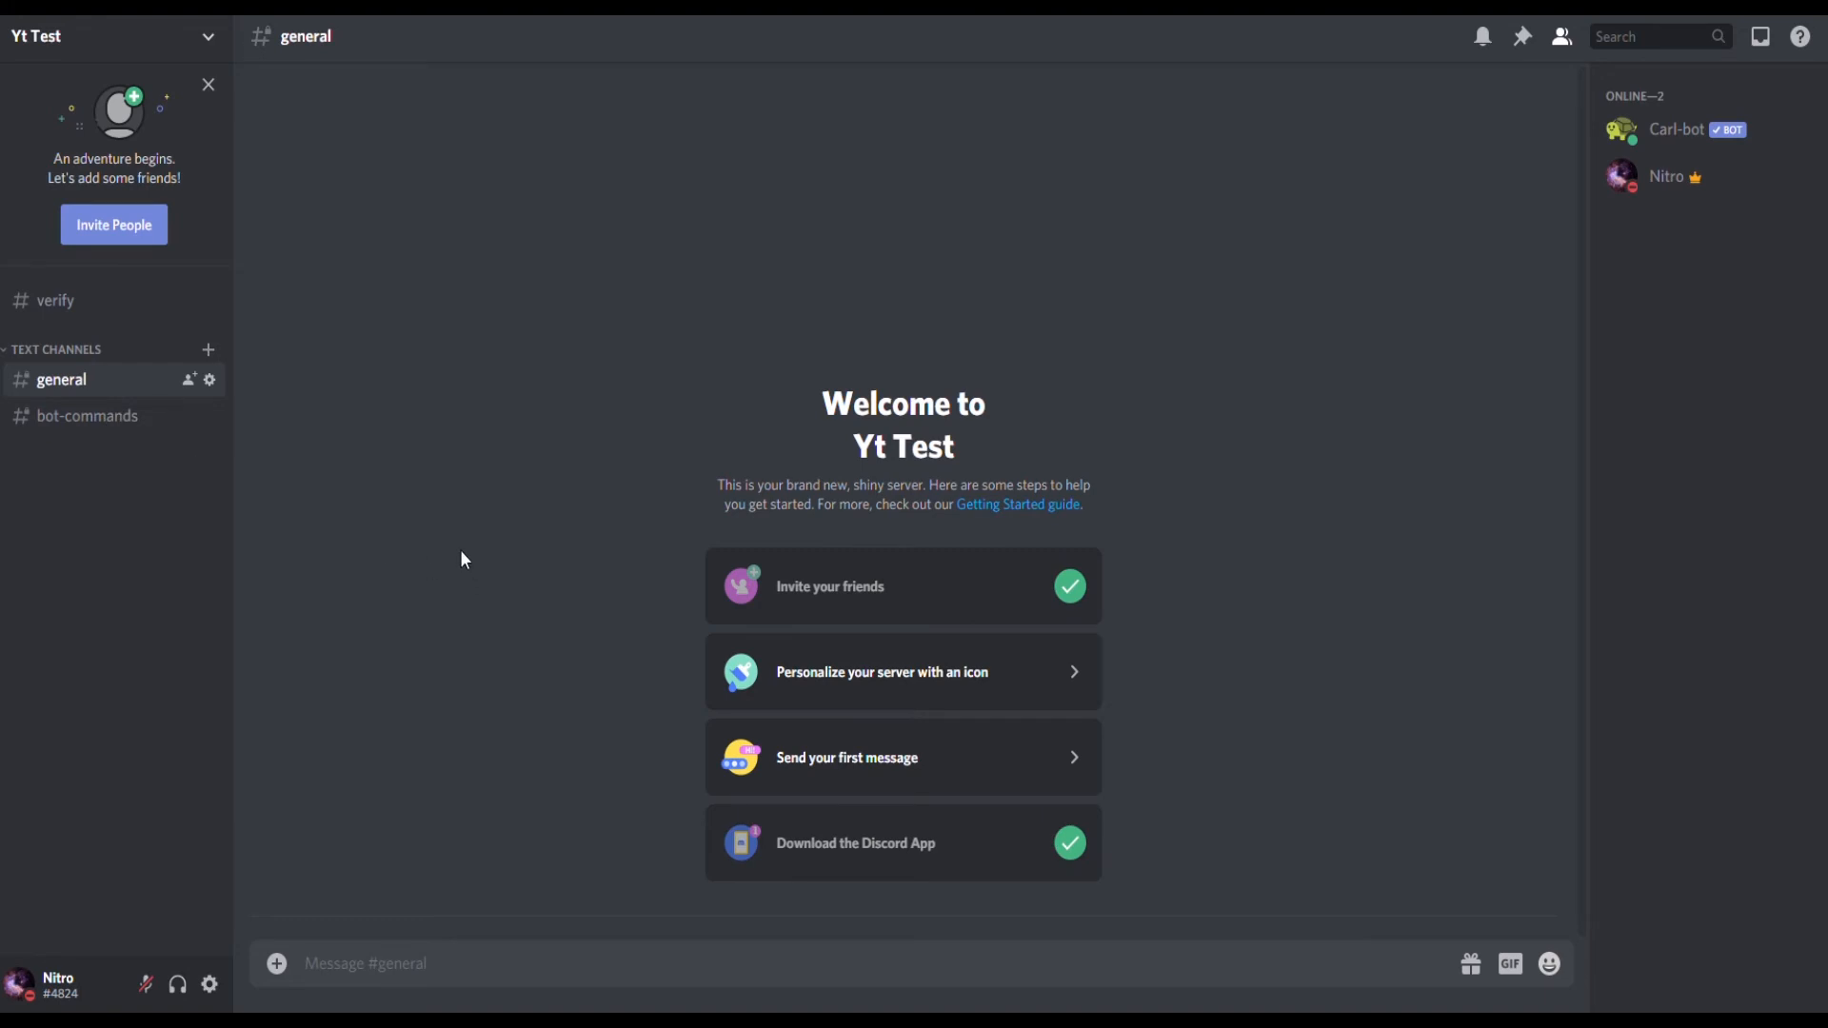
- Switch to the Carl-bot dashboard's reaction roles, start a new reaction role and open its mode choices
{"action": "right_click", "coordinate": [30, 162]}
{"action": "left_click", "coordinate": [512, 417]}
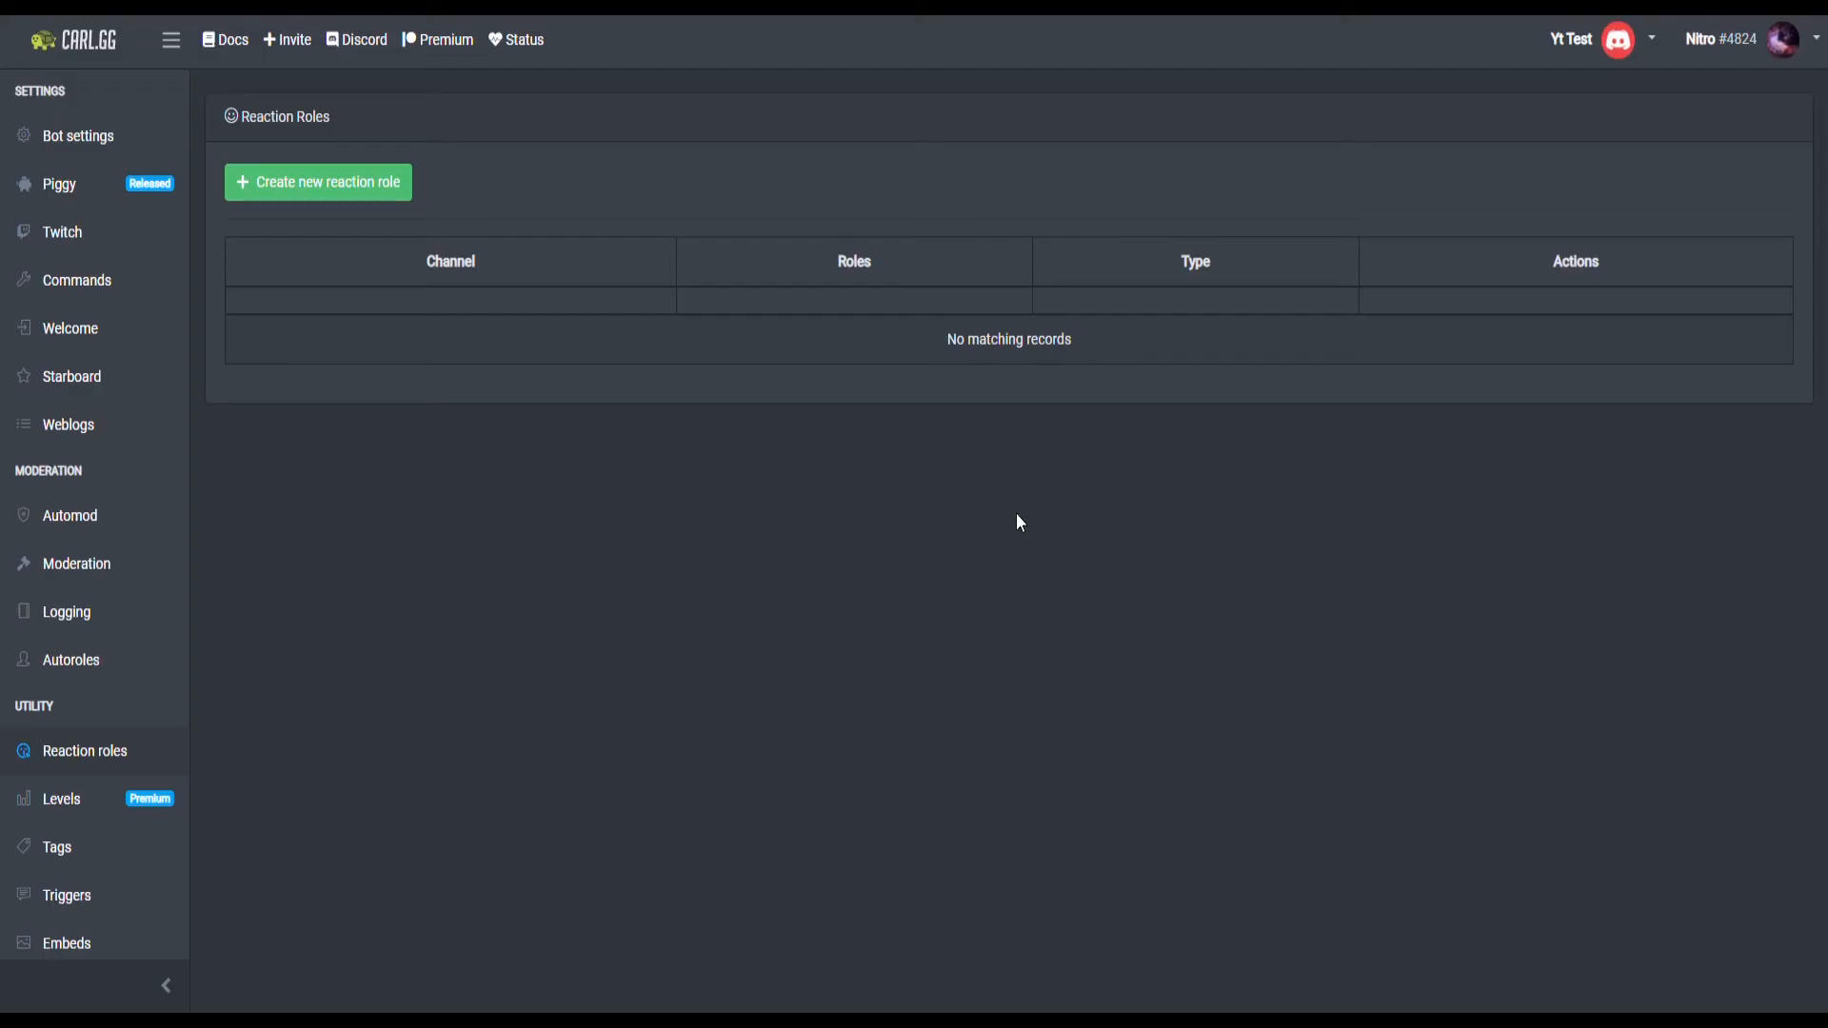
{"action": "left_click", "coordinate": [294, 187]}
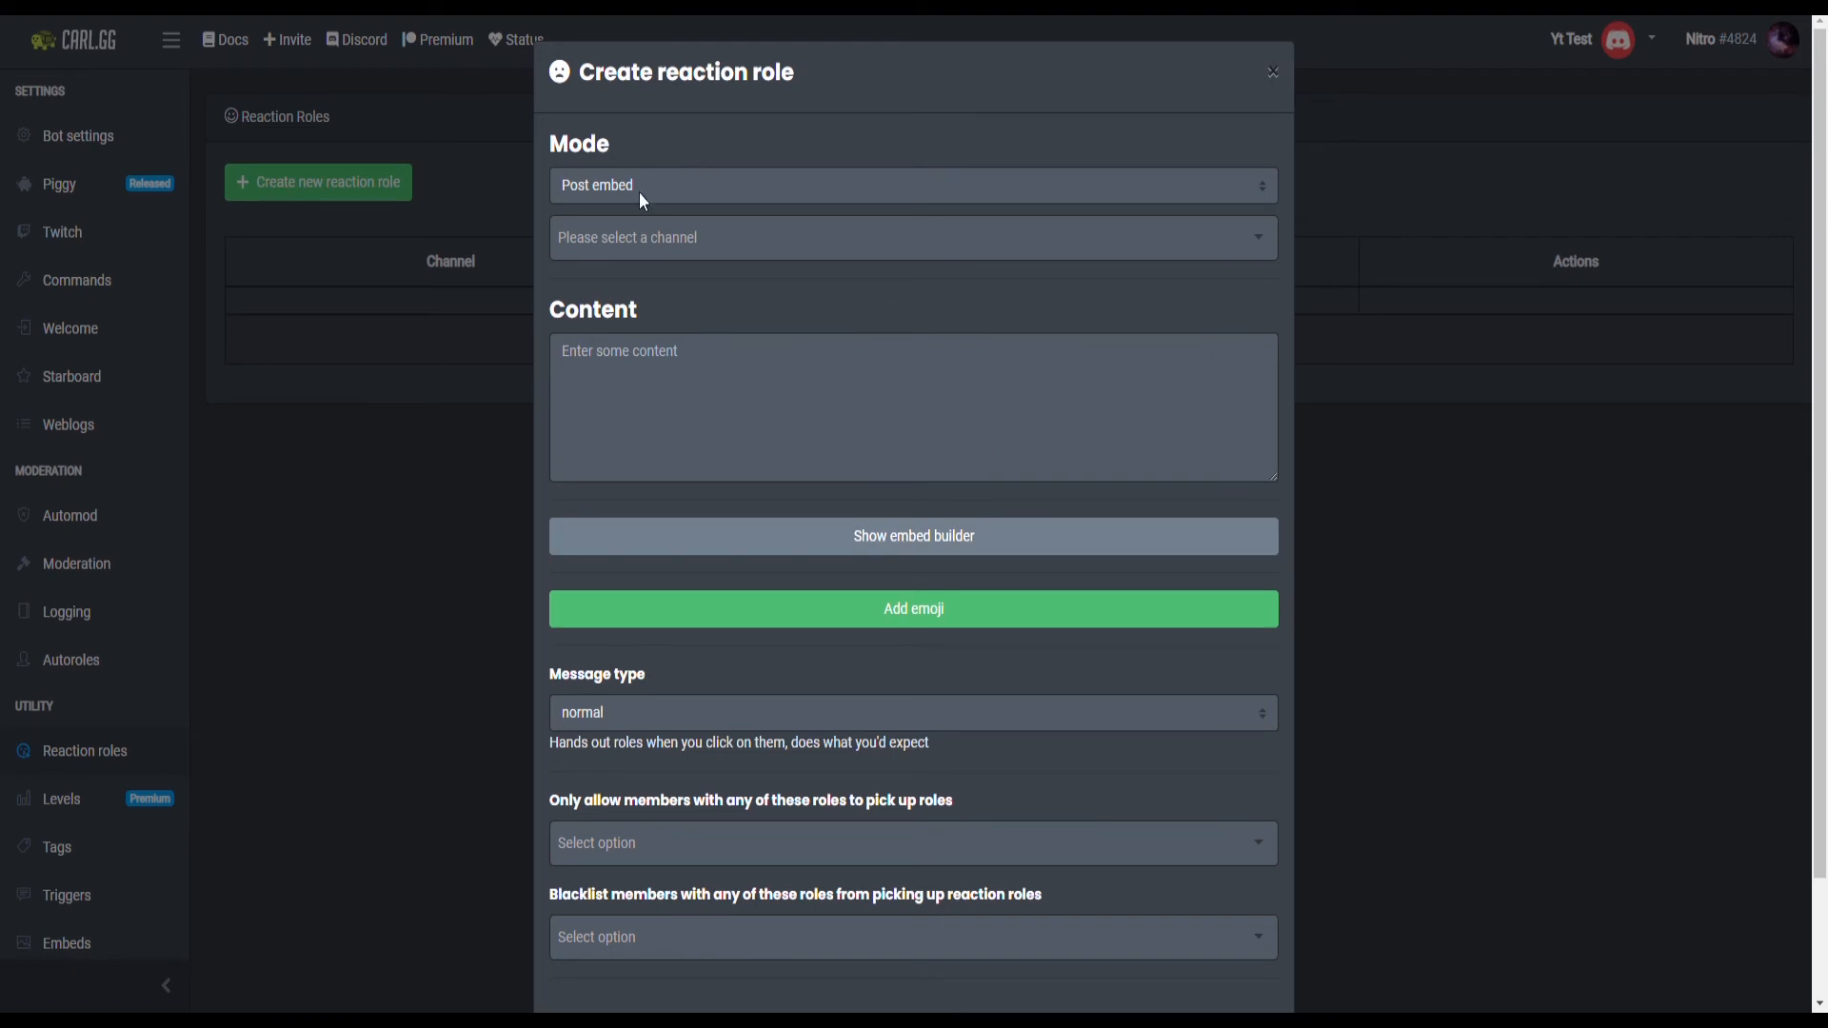
{"action": "left_click", "coordinate": [710, 193]}
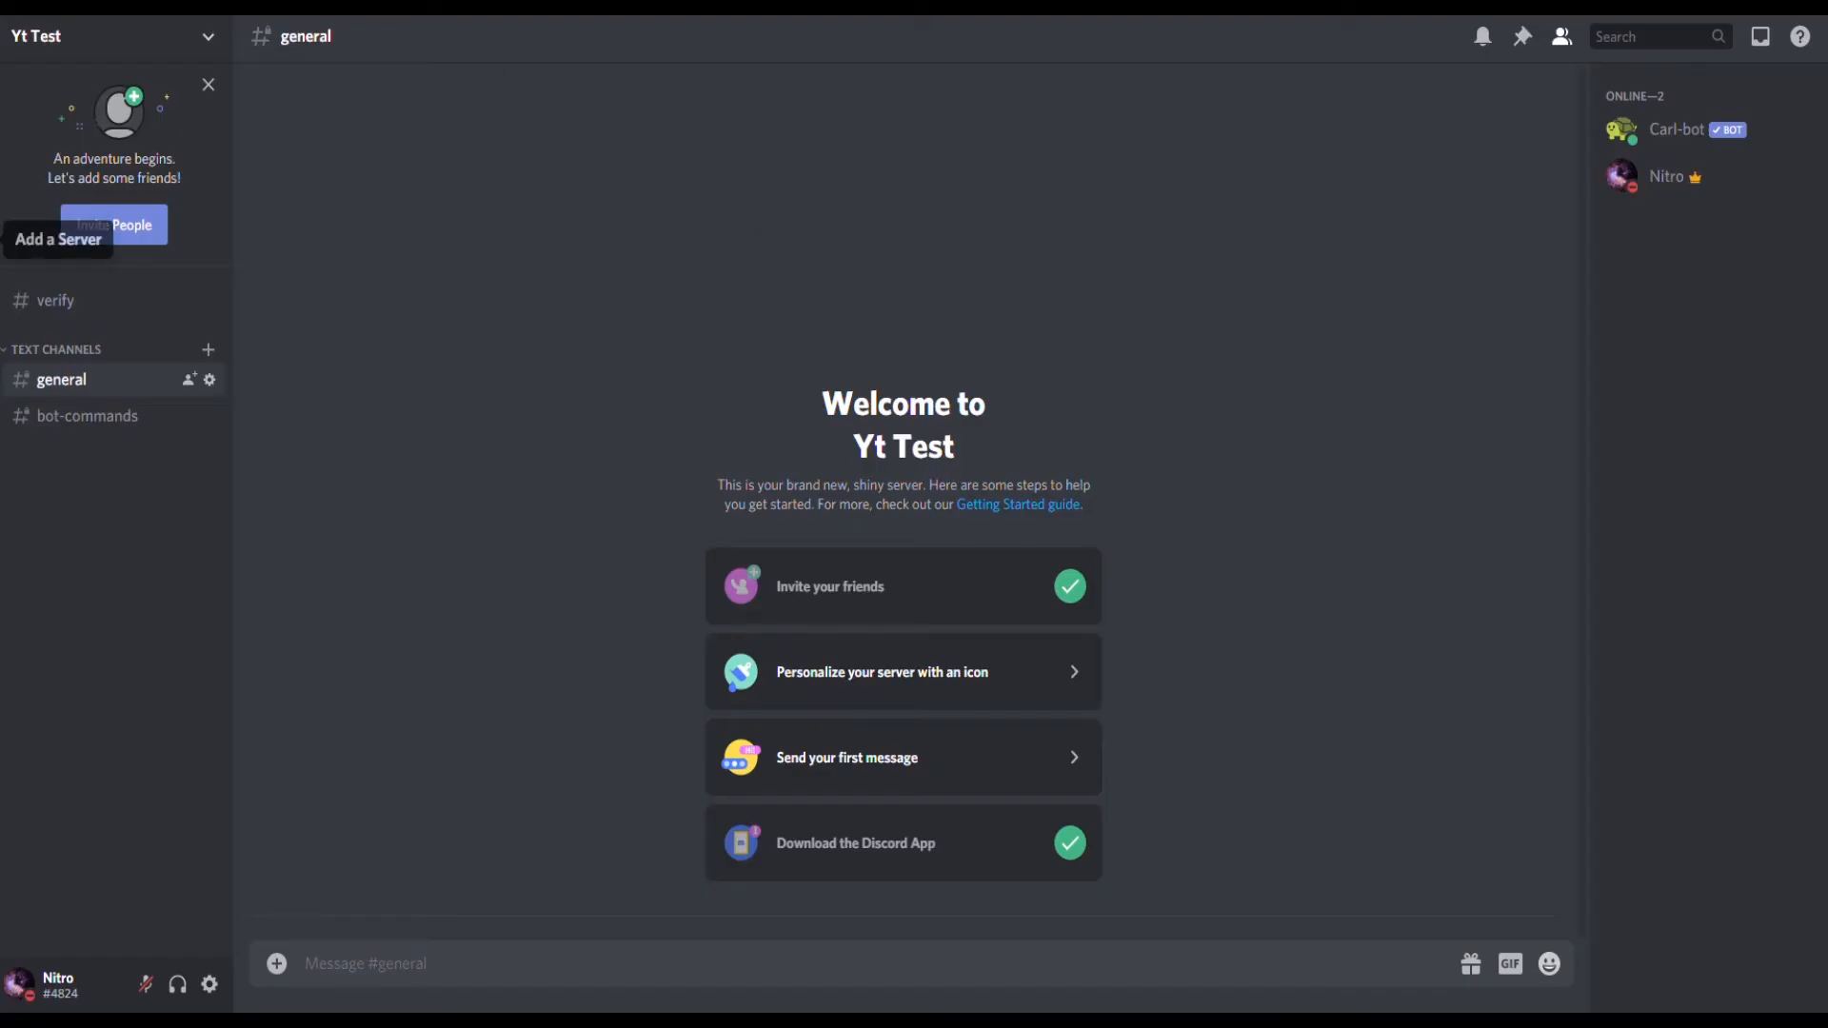
- Return to Discord and begin a message in the verify channel with "React with the" and the white_check_mark emoji
{"action": "left_click", "coordinate": [55, 300]}
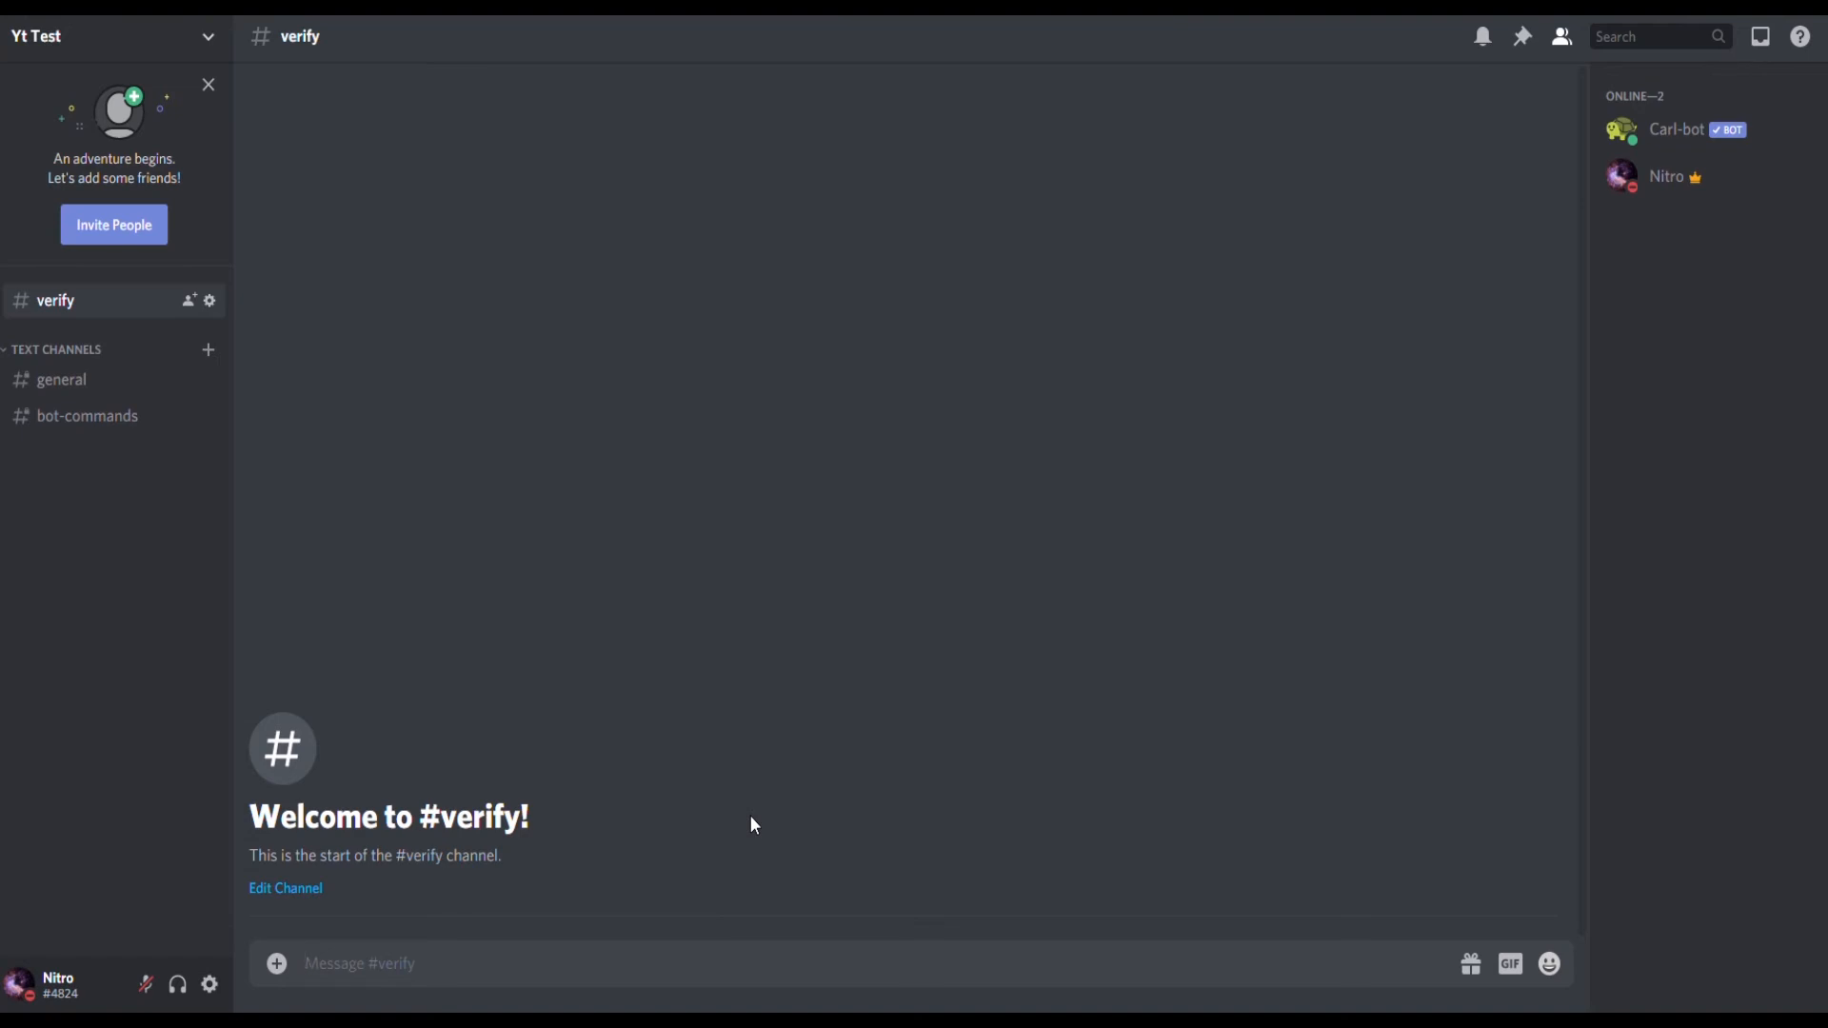
{"action": "type", "text": "React with the :white"}
{"action": "left_click", "coordinate": [431, 574]}
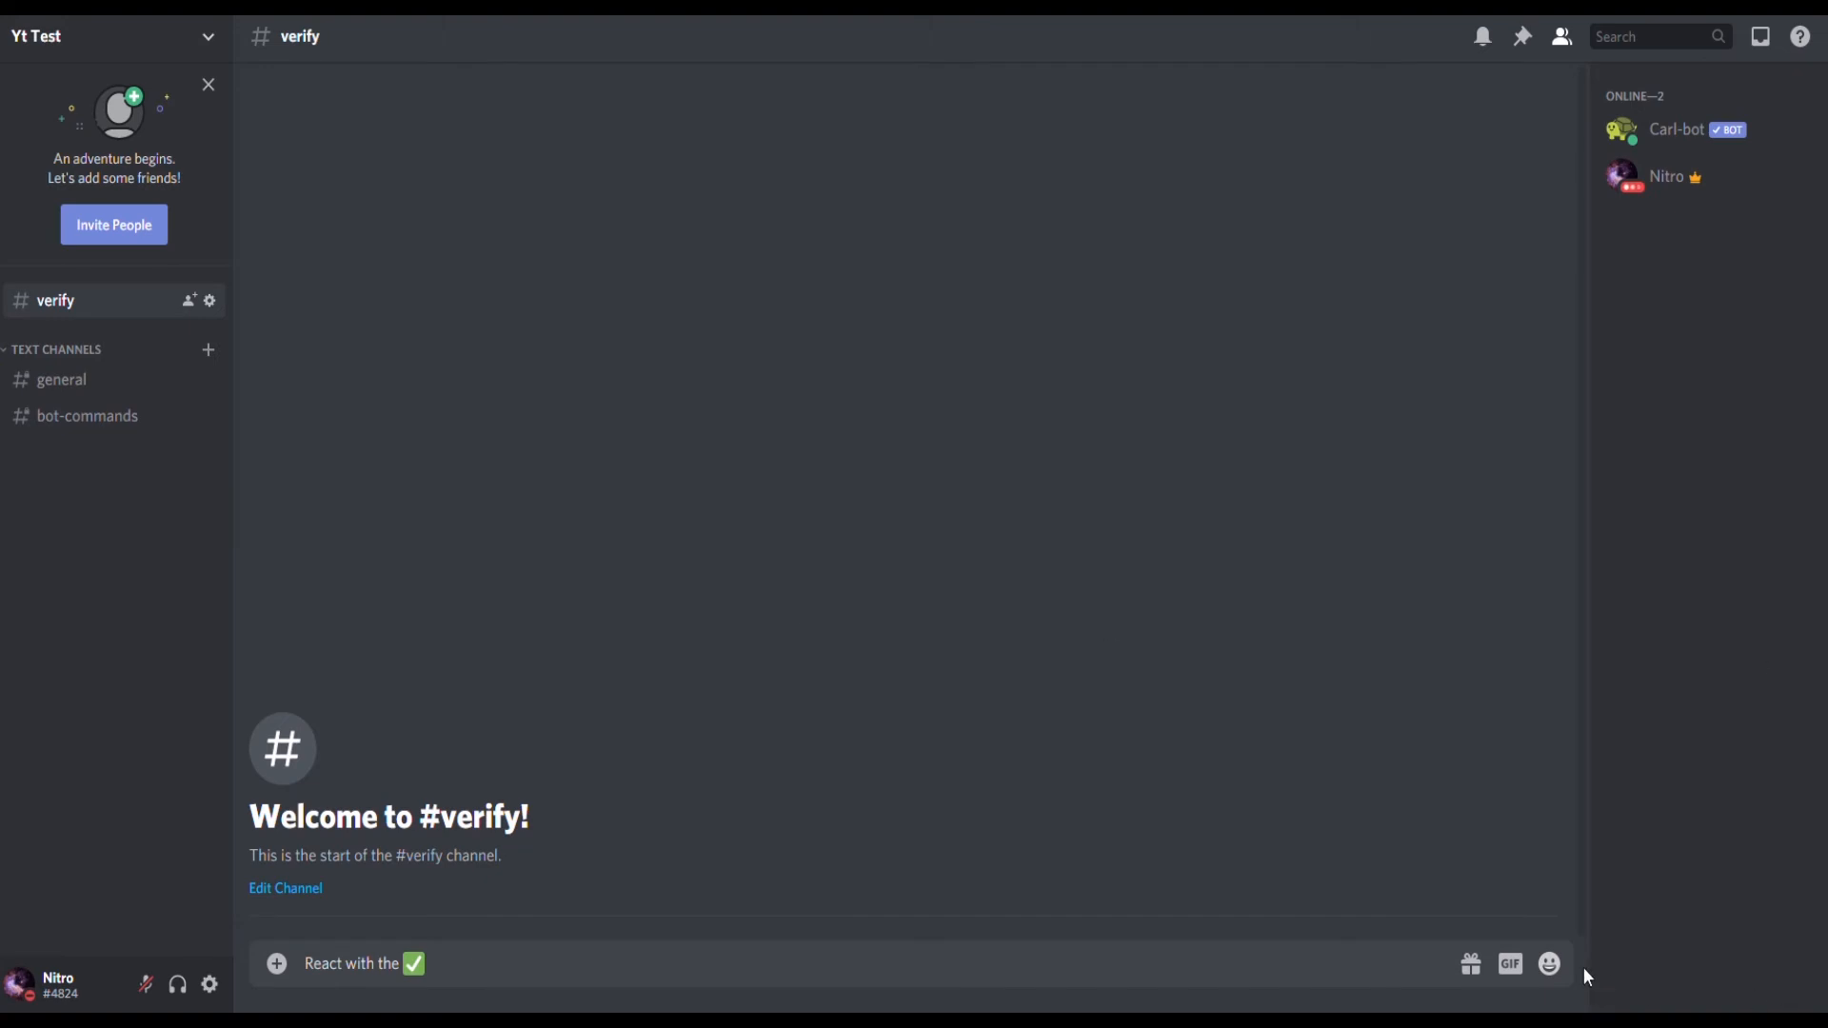
{"action": "left_click", "coordinate": [1550, 964]}
{"action": "left_click", "coordinate": [1070, 808]}
{"action": "type", "text": ":whi"}
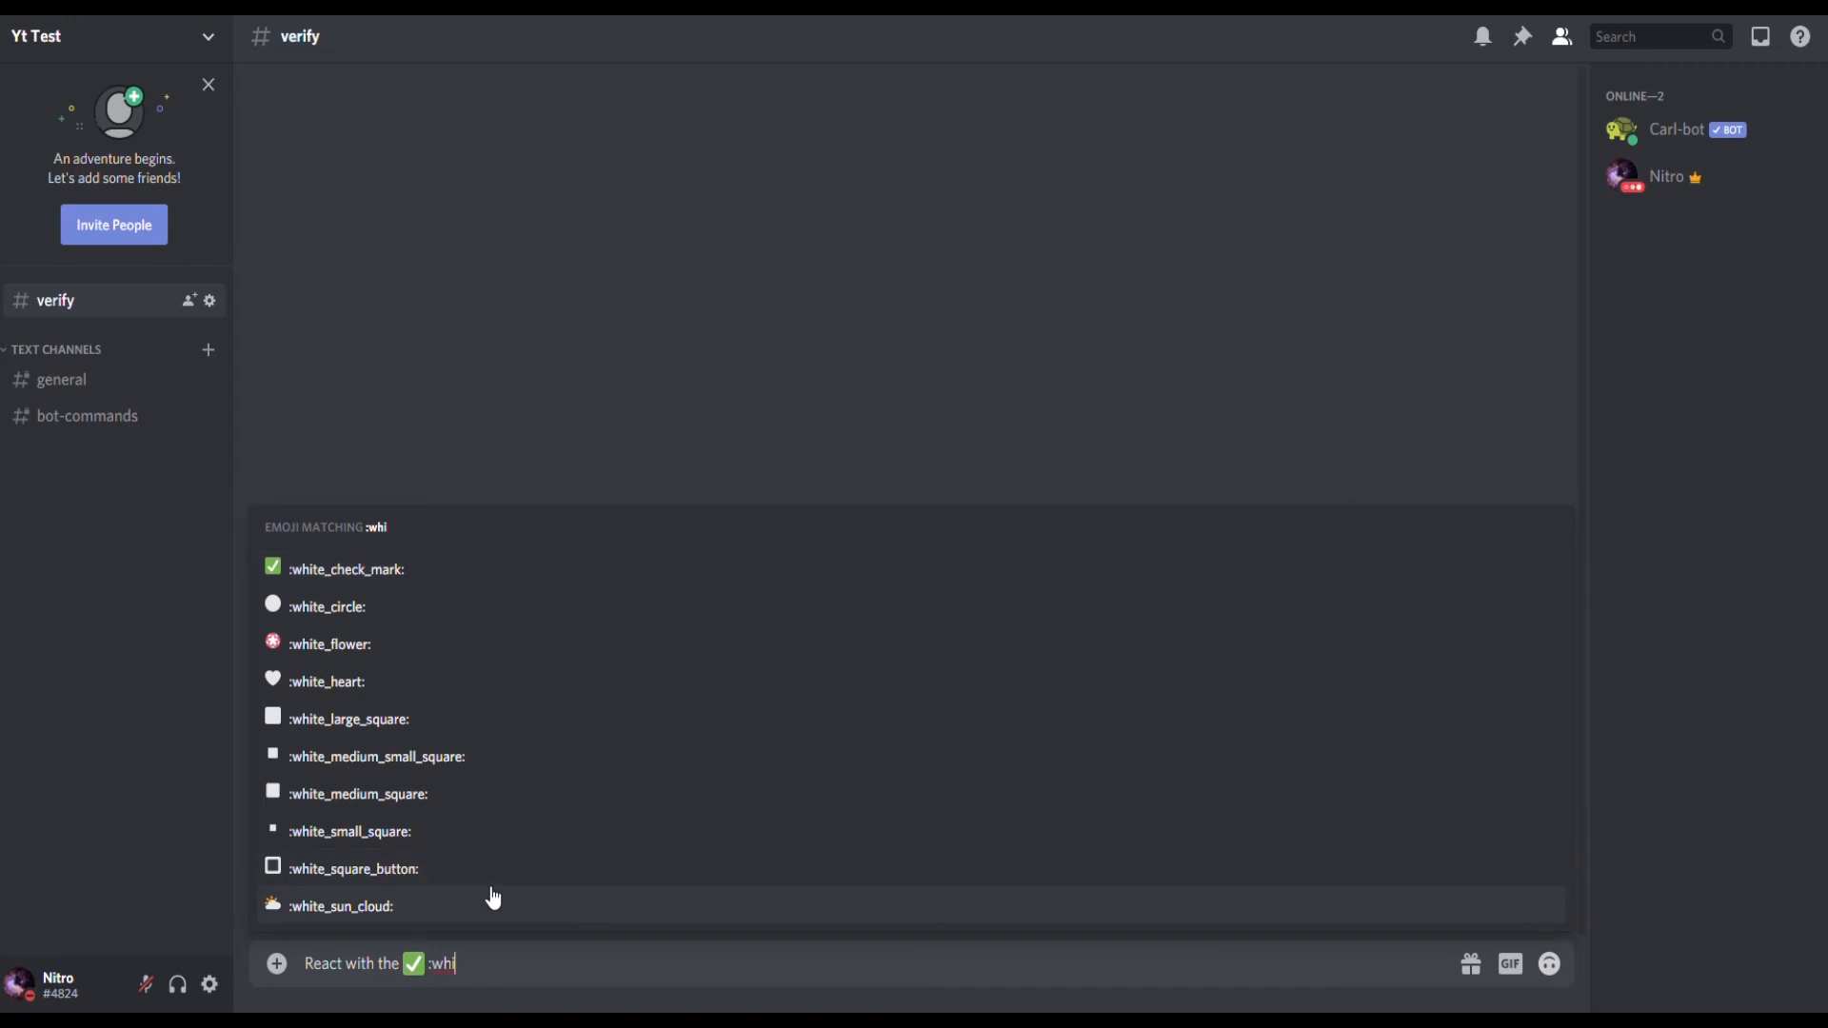
{"action": "key", "text": "Escape"}
{"action": "key", "text": "BackSpace"}
{"action": "key", "text": "BackSpace"}
{"action": "key", "text": "BackSpace"}
{"action": "key", "text": "BackSpace"}
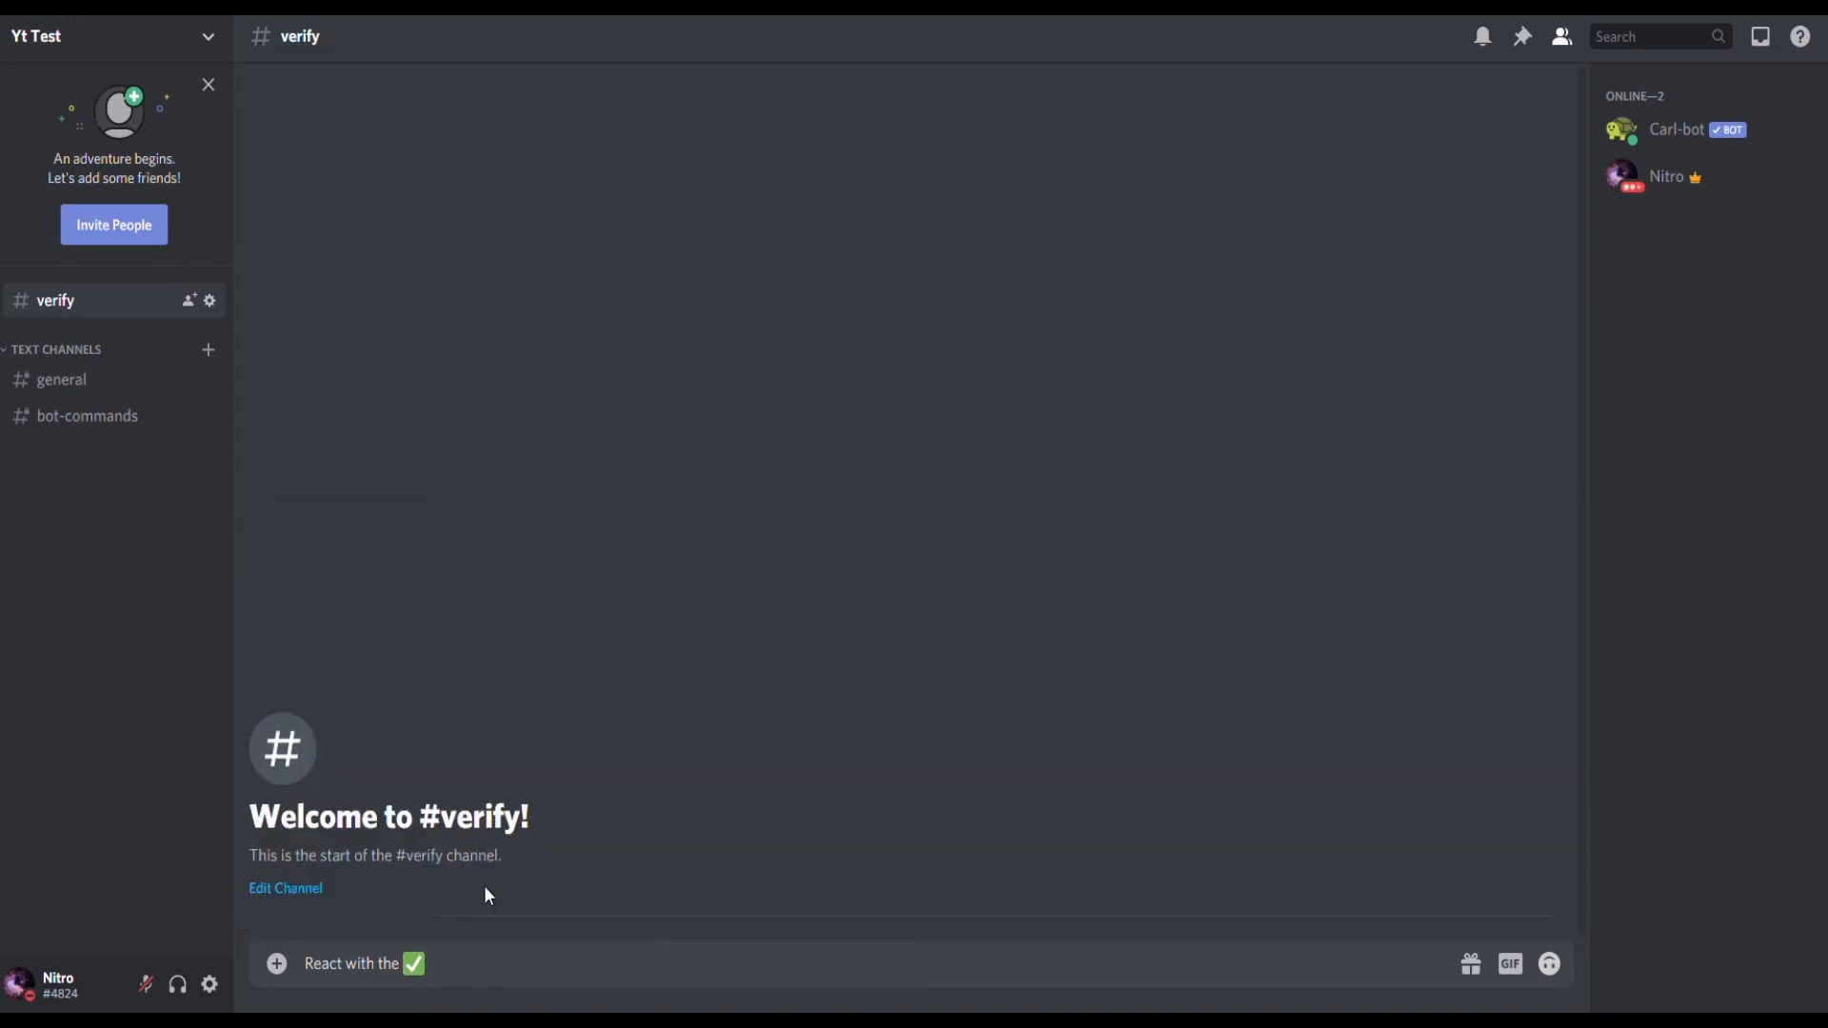
- Complete the verify message draft with "to verify" and apply bold and underline formatting to the whole text
{"action": "type", "text": "to verify"}
{"action": "key", "text": "ctrl+a"}
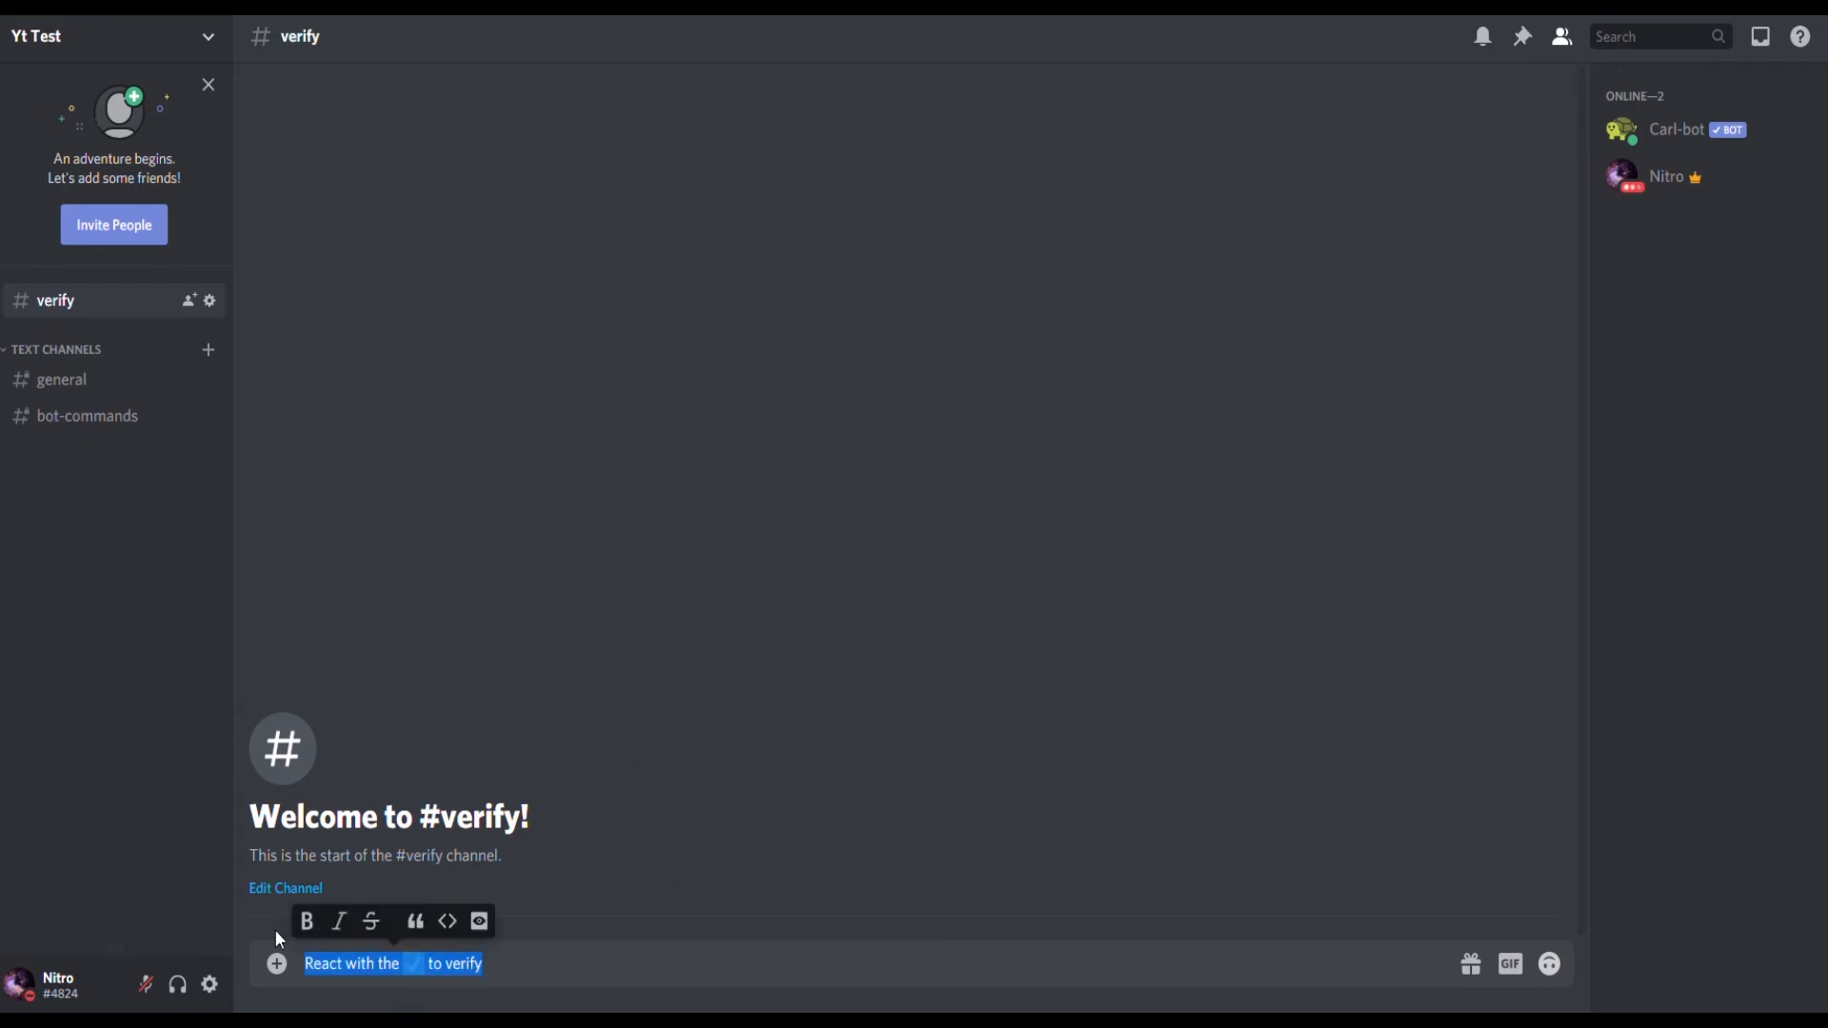
{"action": "key", "text": "ctrl+b"}
{"action": "key", "text": "ctrl+u"}
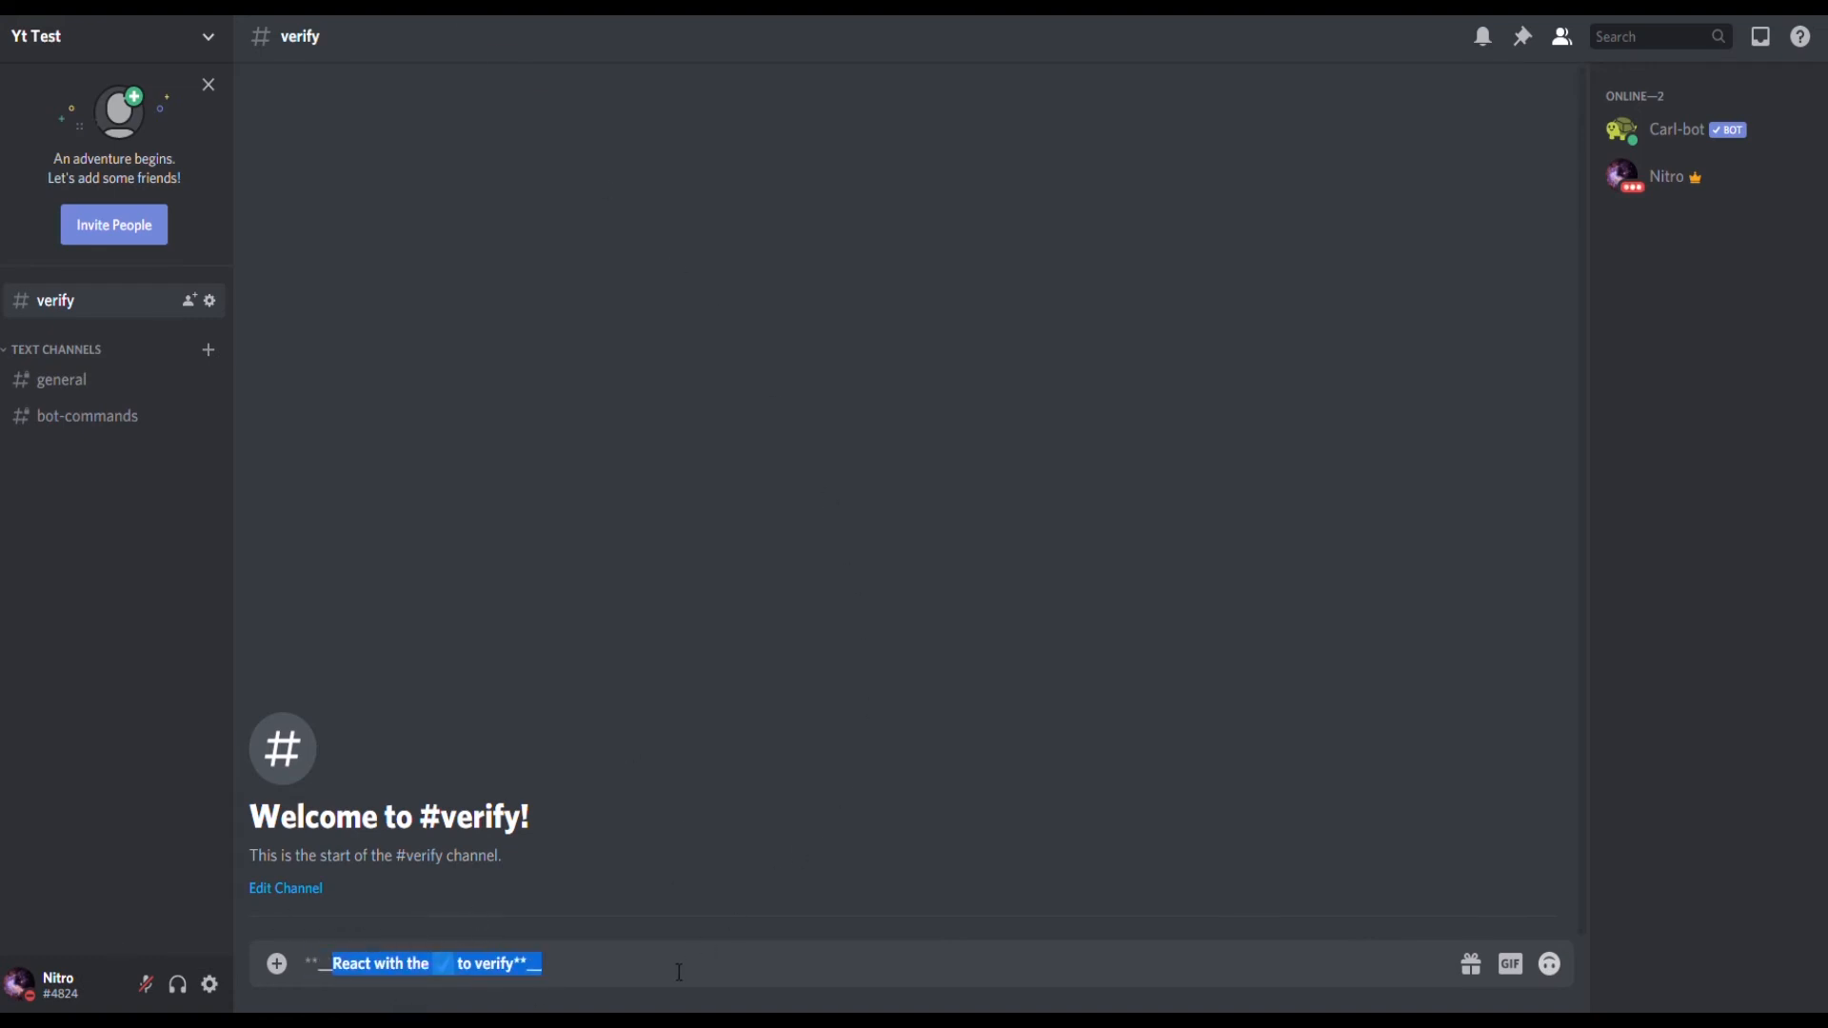
- Send the message in the verify channel, and edit it to remove the trailing underscores after the closing asterisks
{"action": "left_click", "coordinate": [638, 967]}
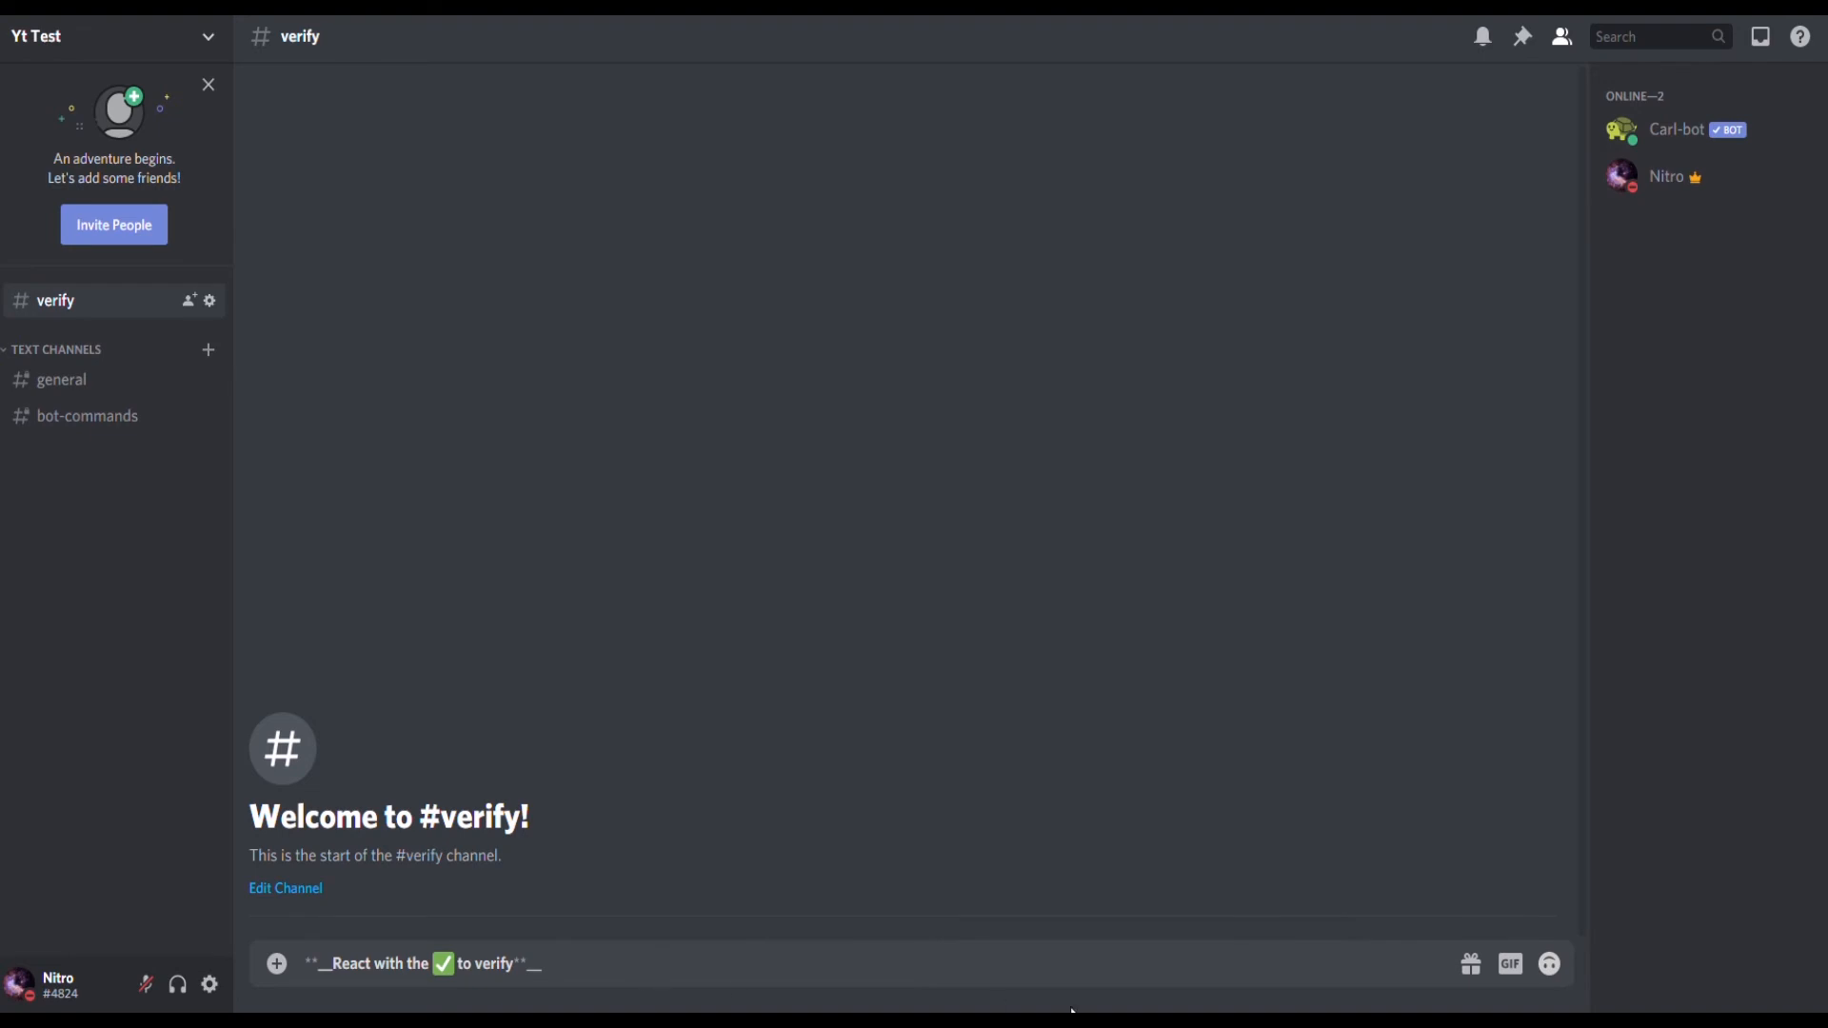
{"action": "key", "text": "Return"}
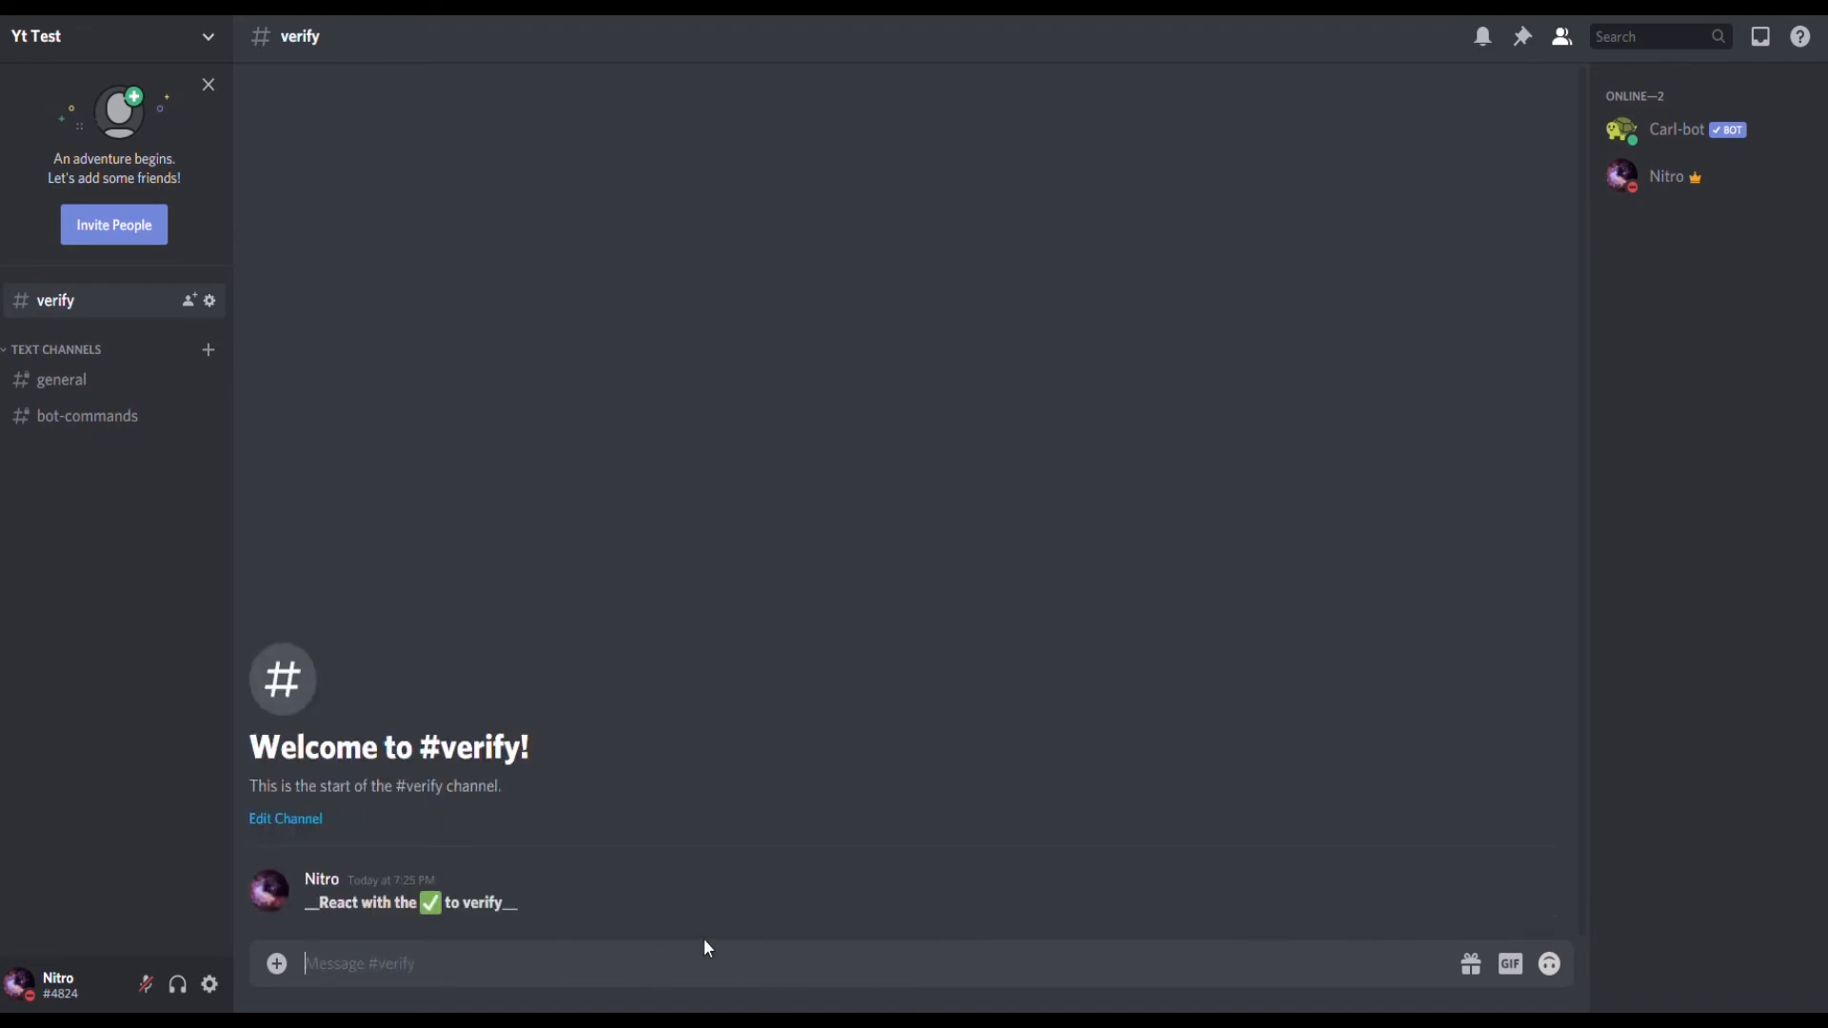
{"action": "key", "text": "Up"}
{"action": "mouse_move", "coordinate": [573, 864]}
{"action": "left_mouse_down"}
{"action": "mouse_move", "coordinate": [499, 867]}
{"action": "mouse_move", "coordinate": [545, 873]}
{"action": "left_mouse_up"}
{"action": "key", "text": "BackSpace"}
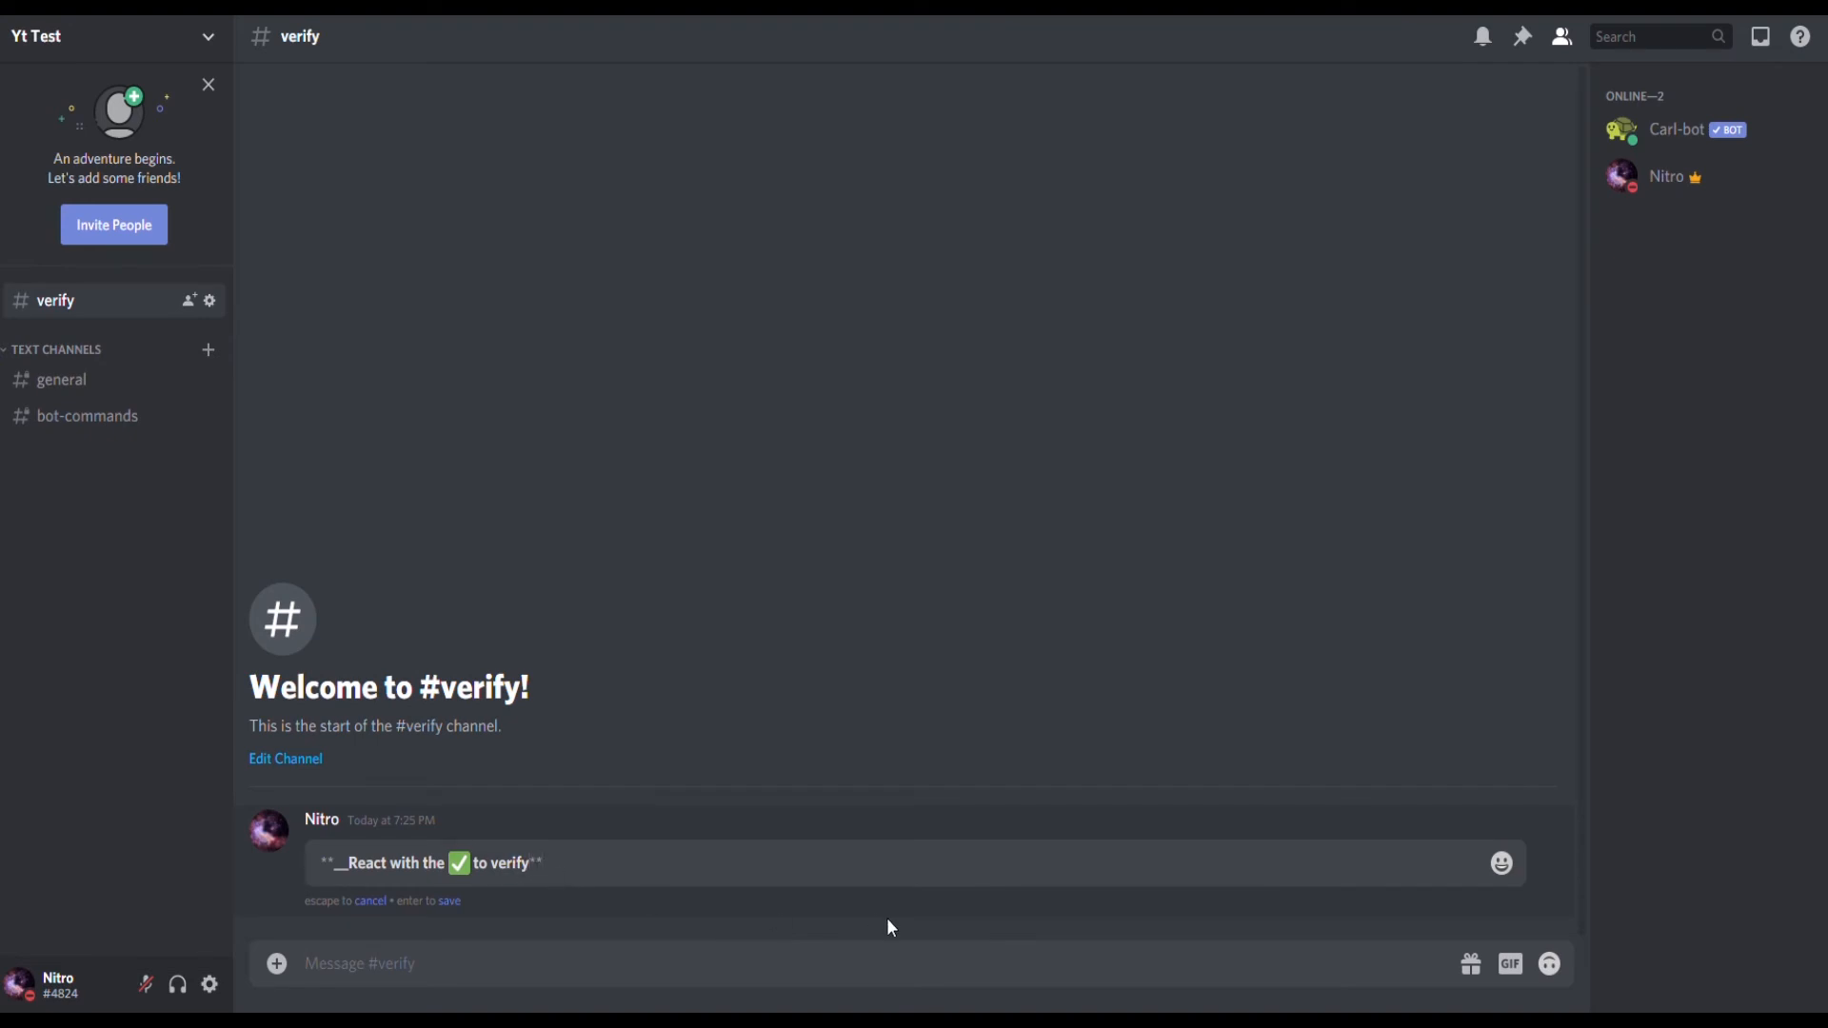
{"action": "key", "text": "Return"}
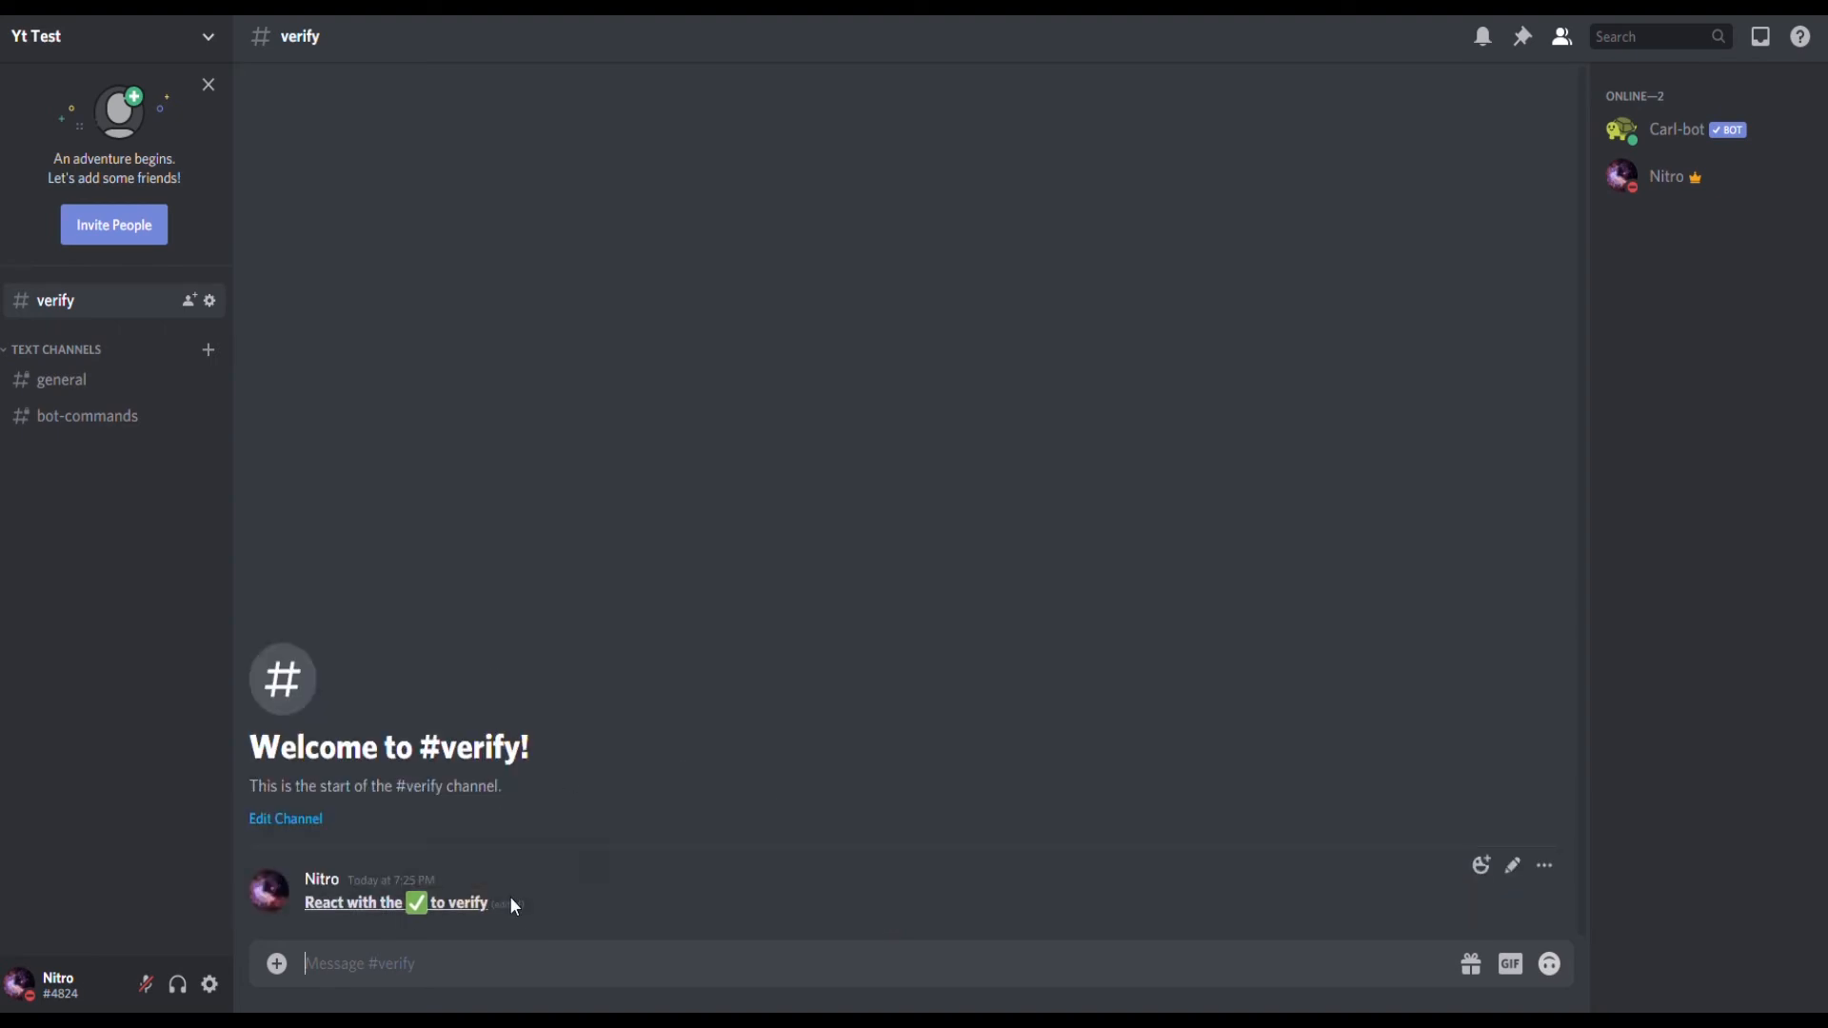
{"action": "left_click", "coordinate": [428, 904]}
{"action": "left_click", "coordinate": [784, 836]}
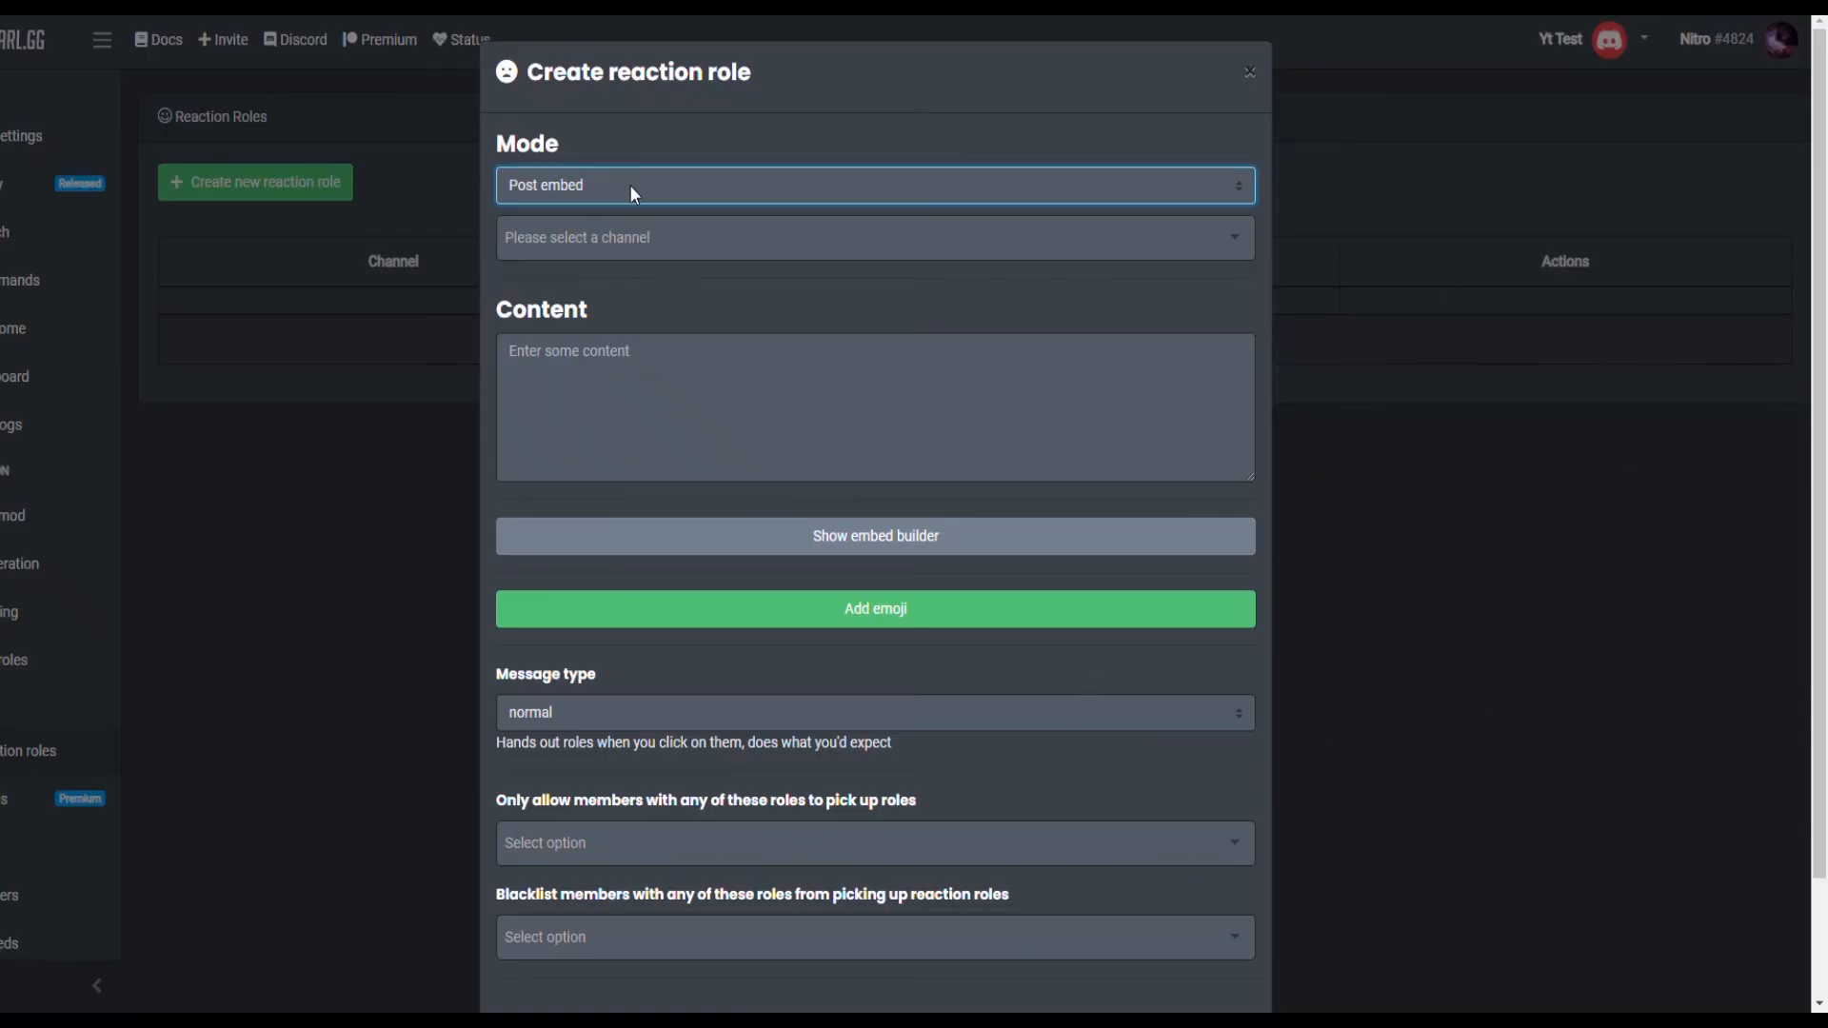
{"action": "key", "text": "Down"}
{"action": "left_click", "coordinate": [728, 239]}
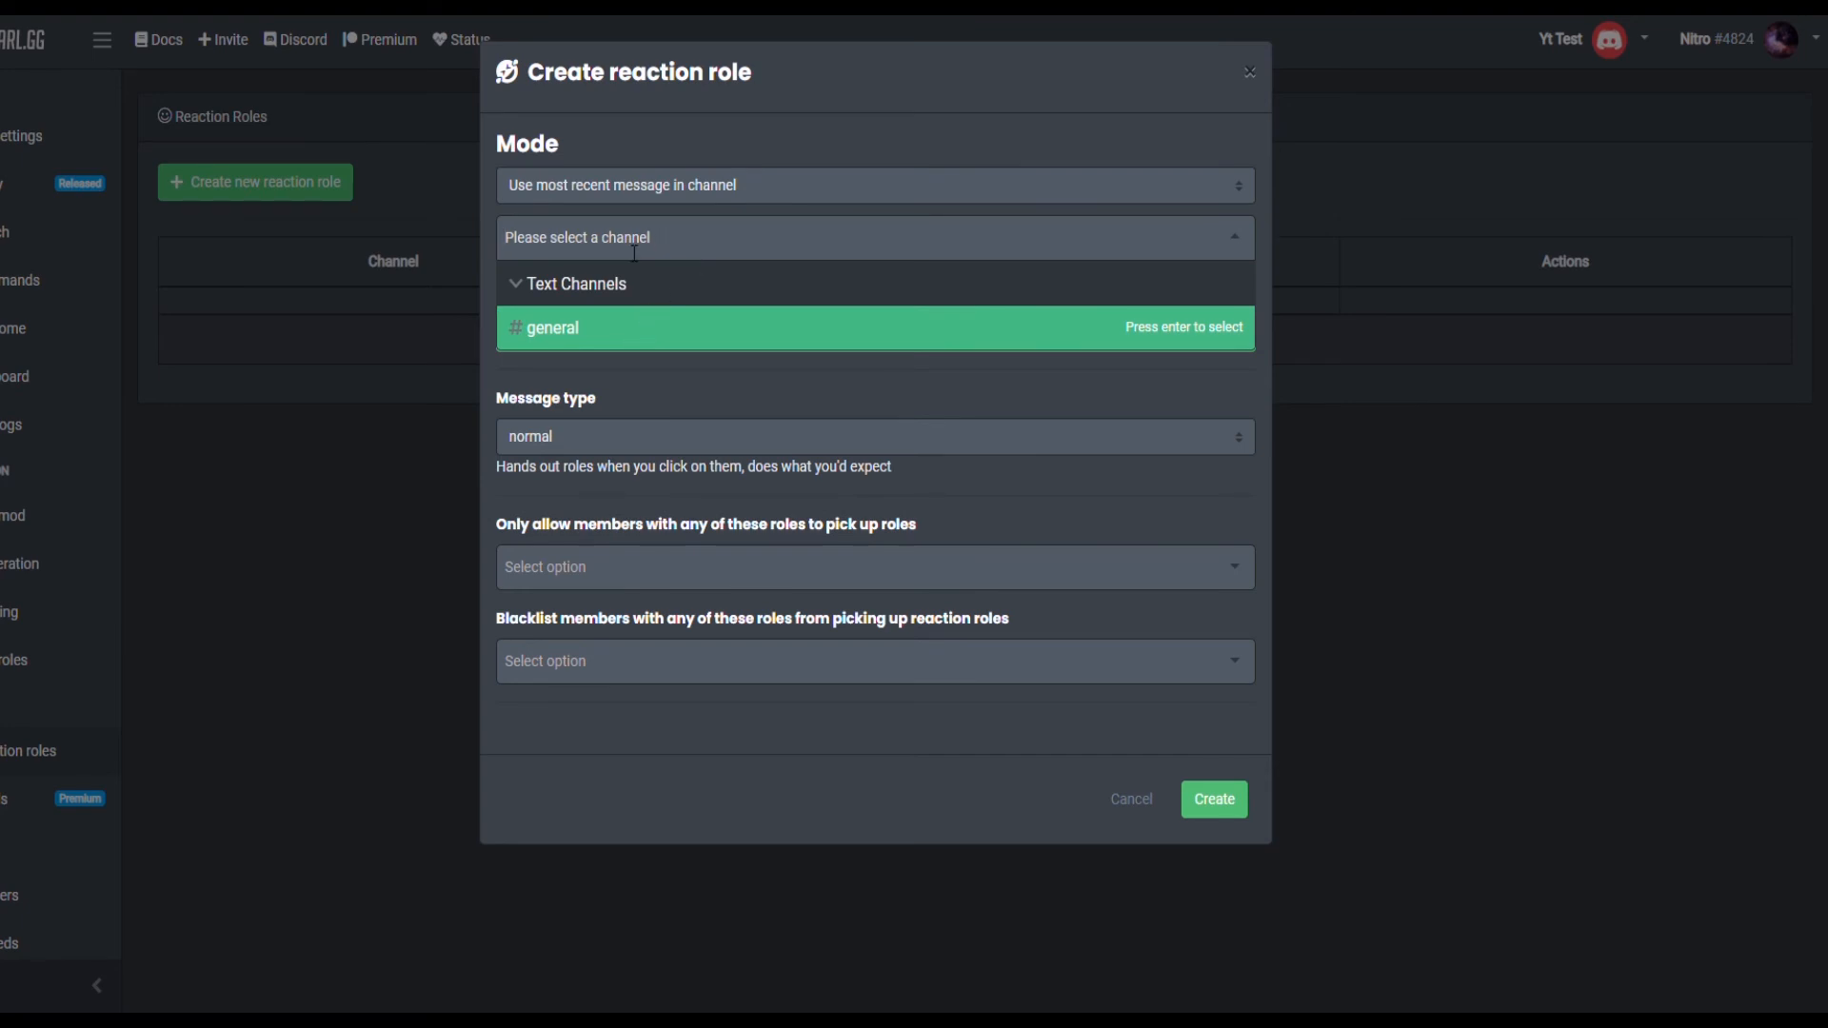
{"action": "left_click", "coordinate": [787, 422]}
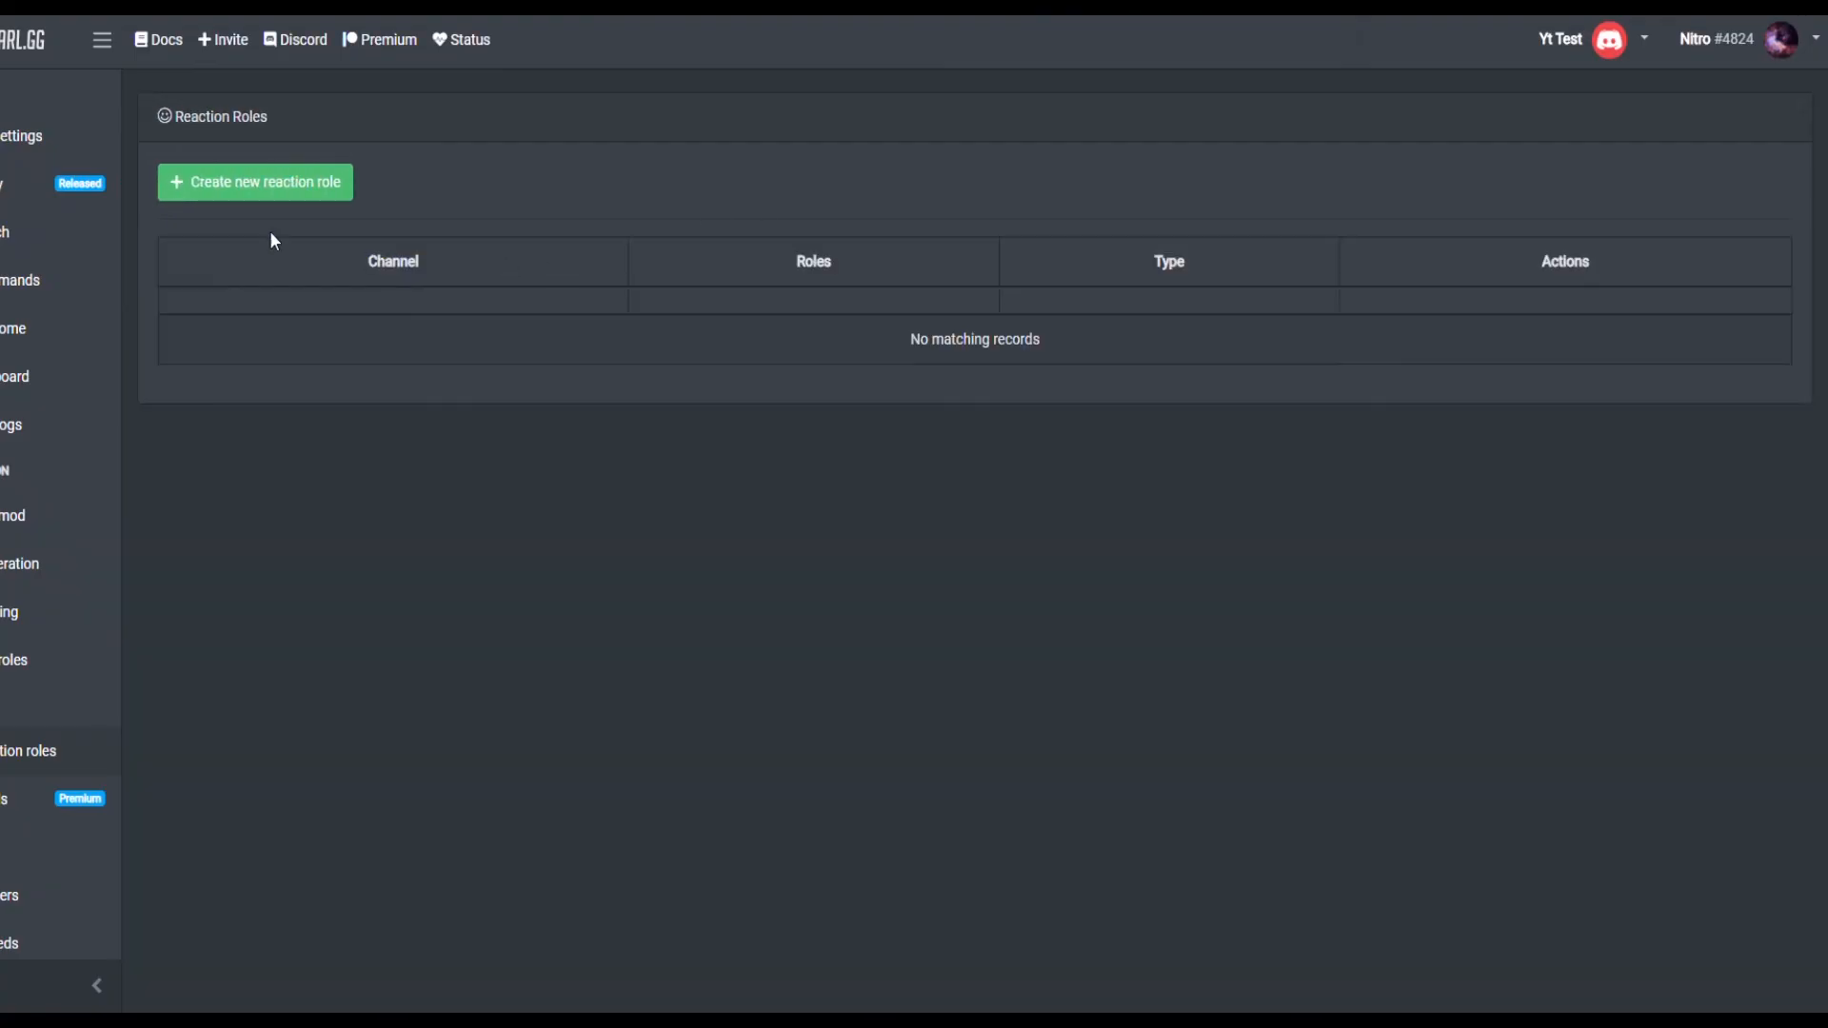
- In the Carl-bot dashboard, start a new reaction role with mode "Use most recent message in channel" and the verify channel
{"action": "left_click", "coordinate": [289, 184]}
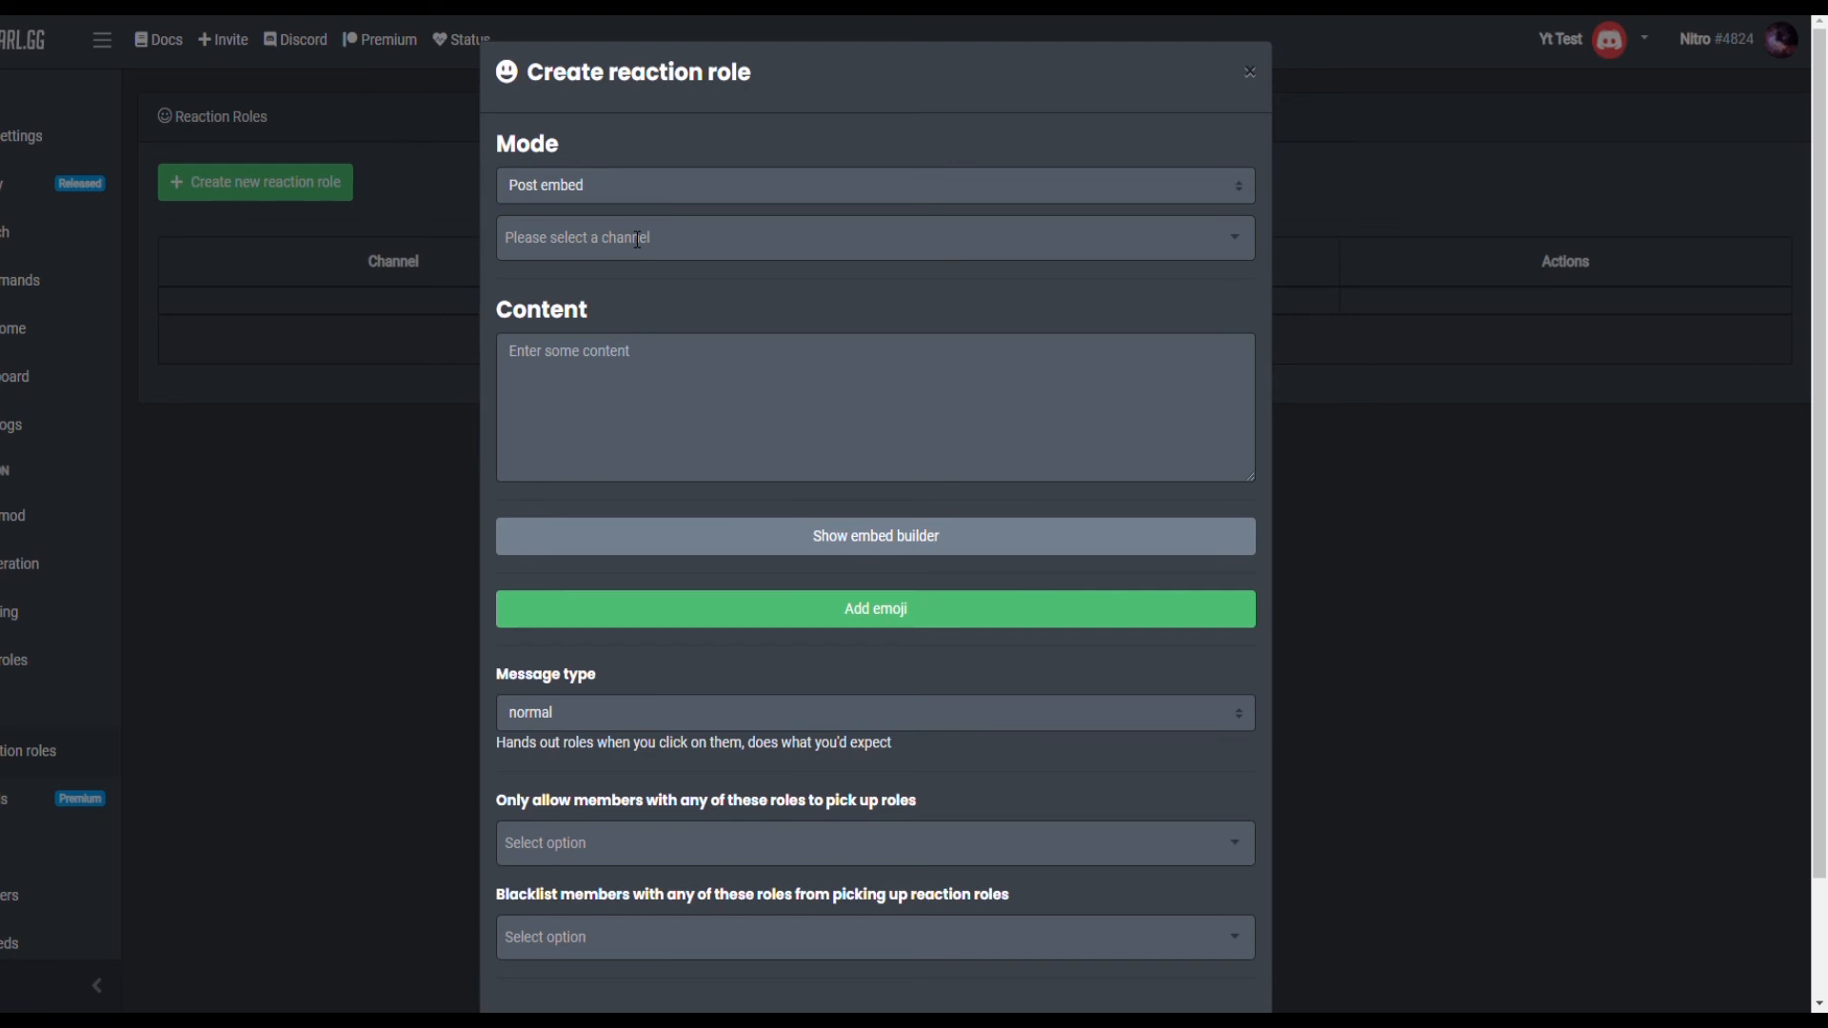
{"action": "left_click", "coordinate": [632, 200]}
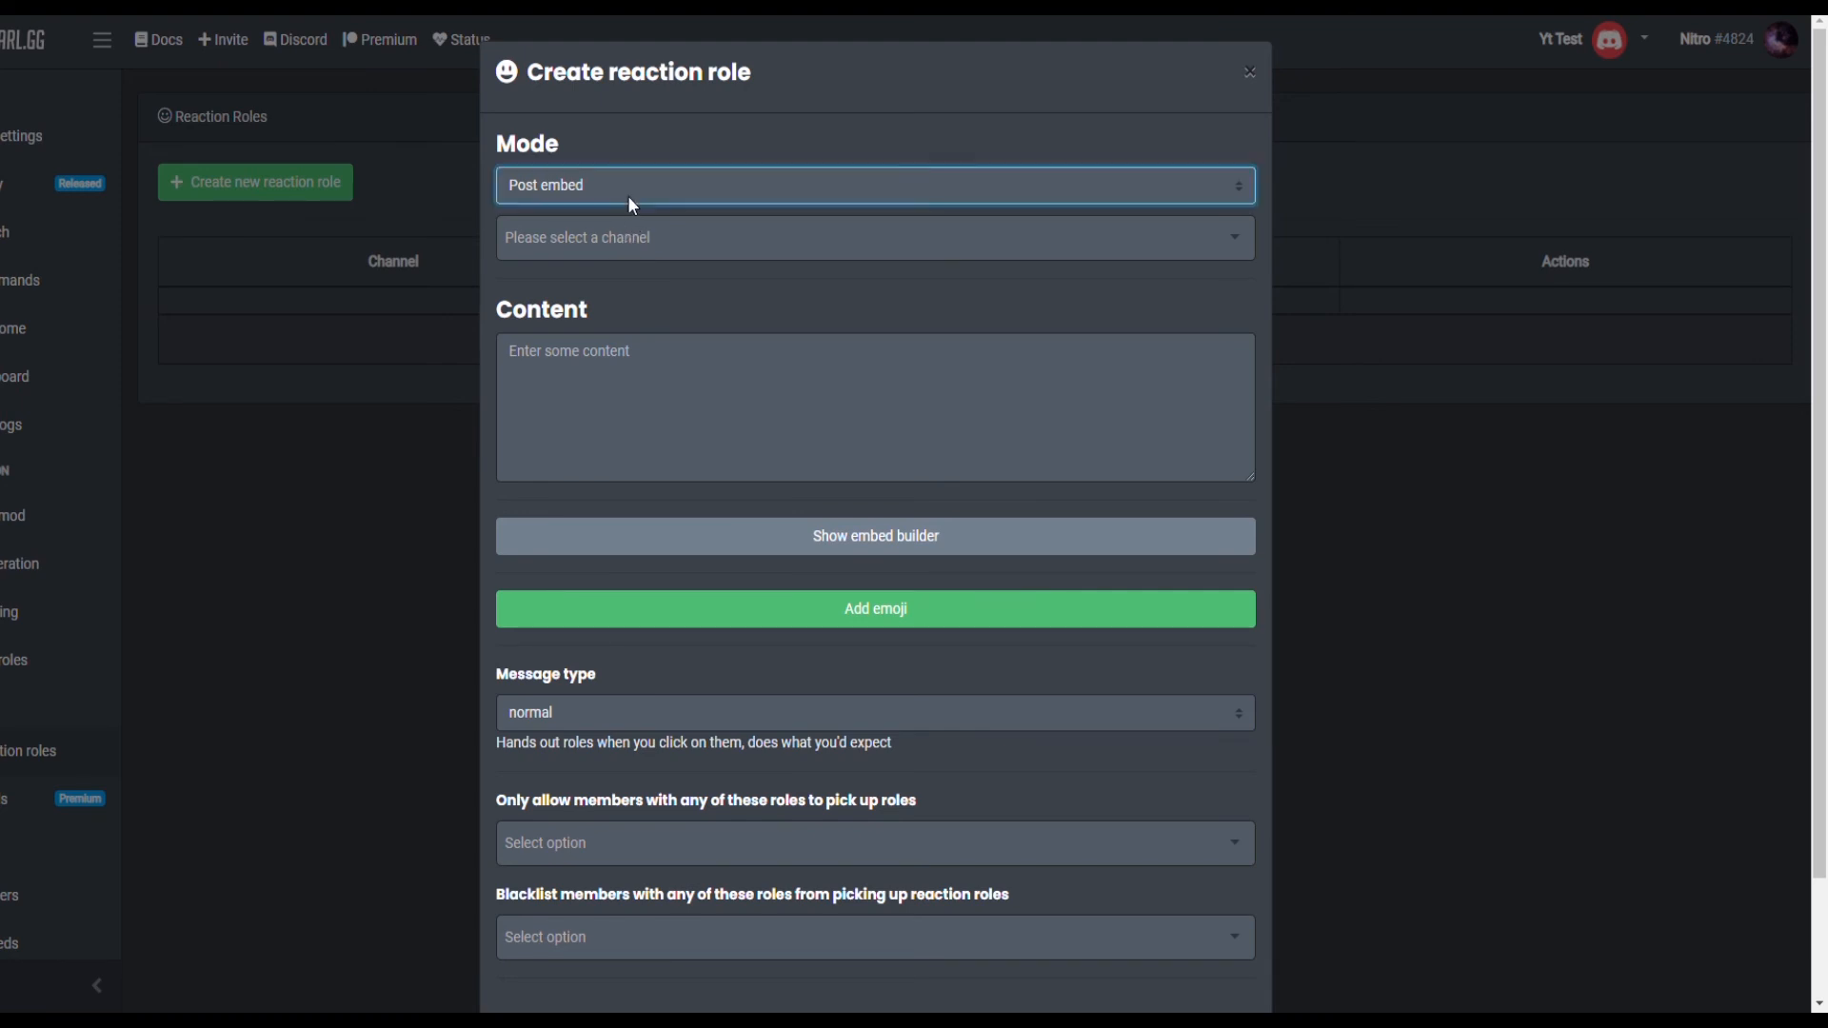
{"action": "left_click", "coordinate": [653, 292]}
{"action": "left_click", "coordinate": [670, 237]}
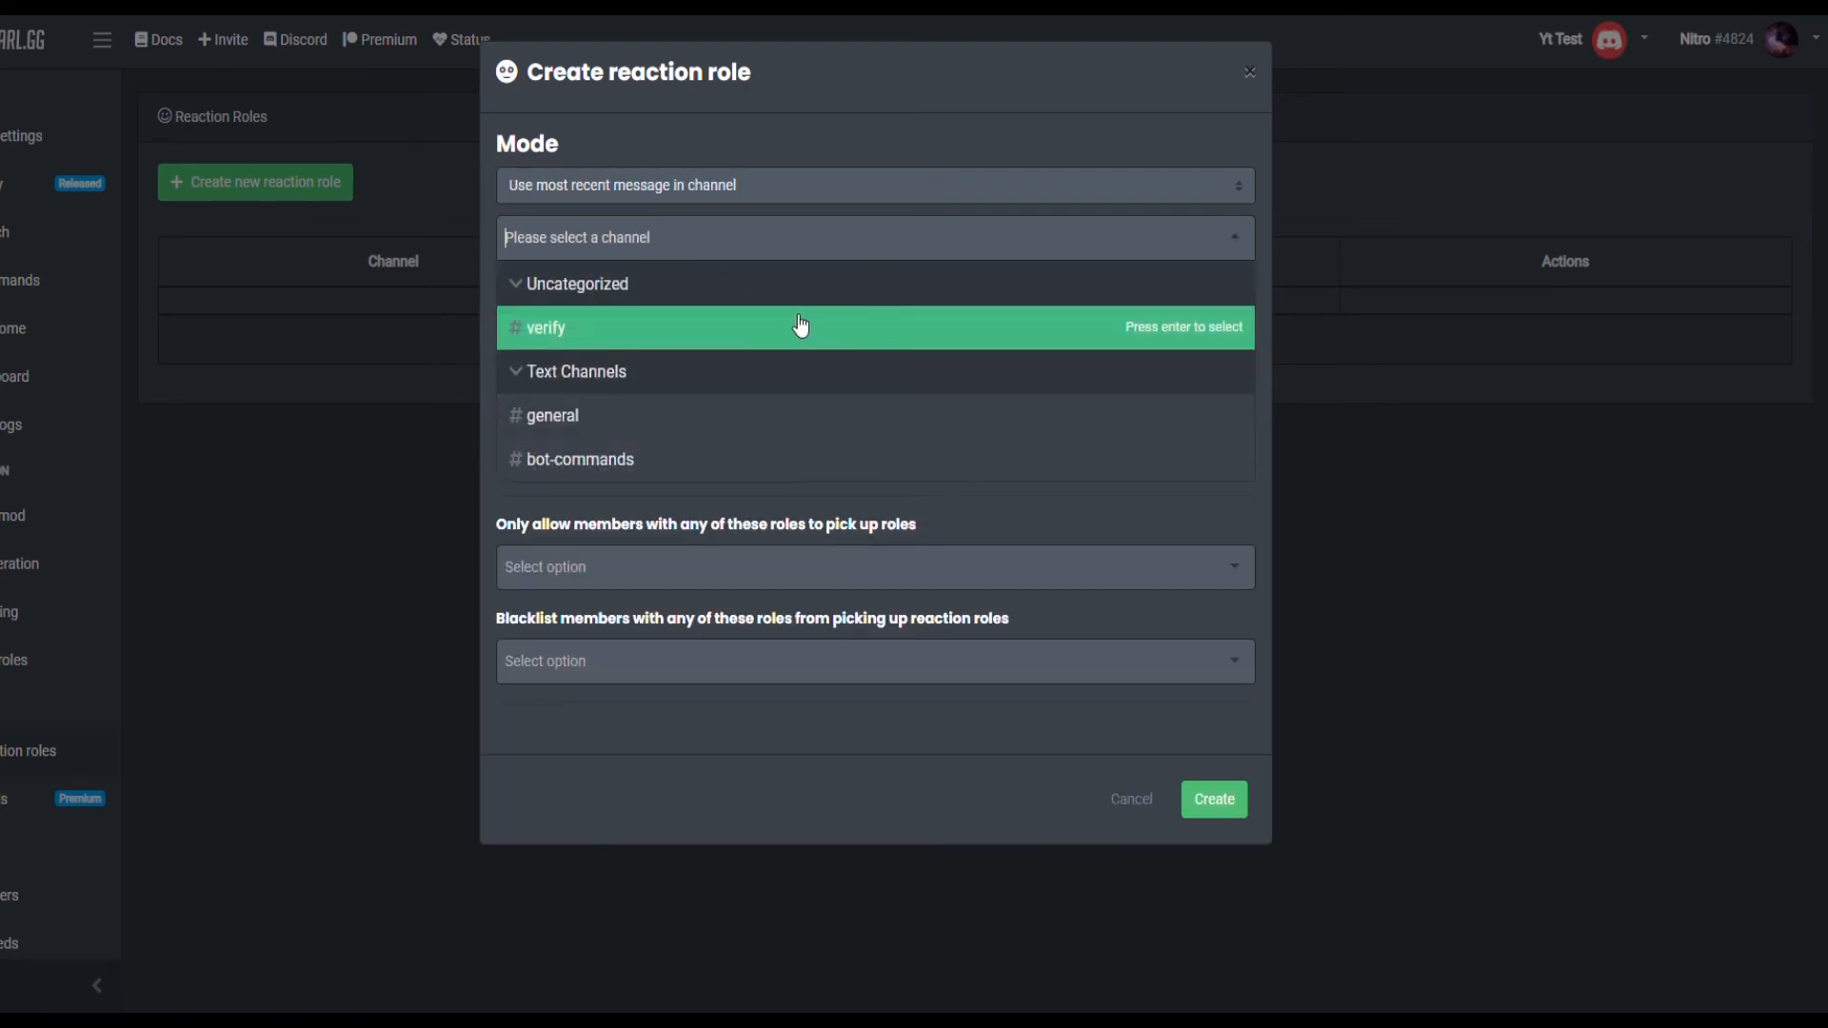
{"action": "left_click", "coordinate": [634, 339]}
- Add the white check mark emoji to the reaction role and assign the Member role to it
{"action": "left_click", "coordinate": [763, 339]}
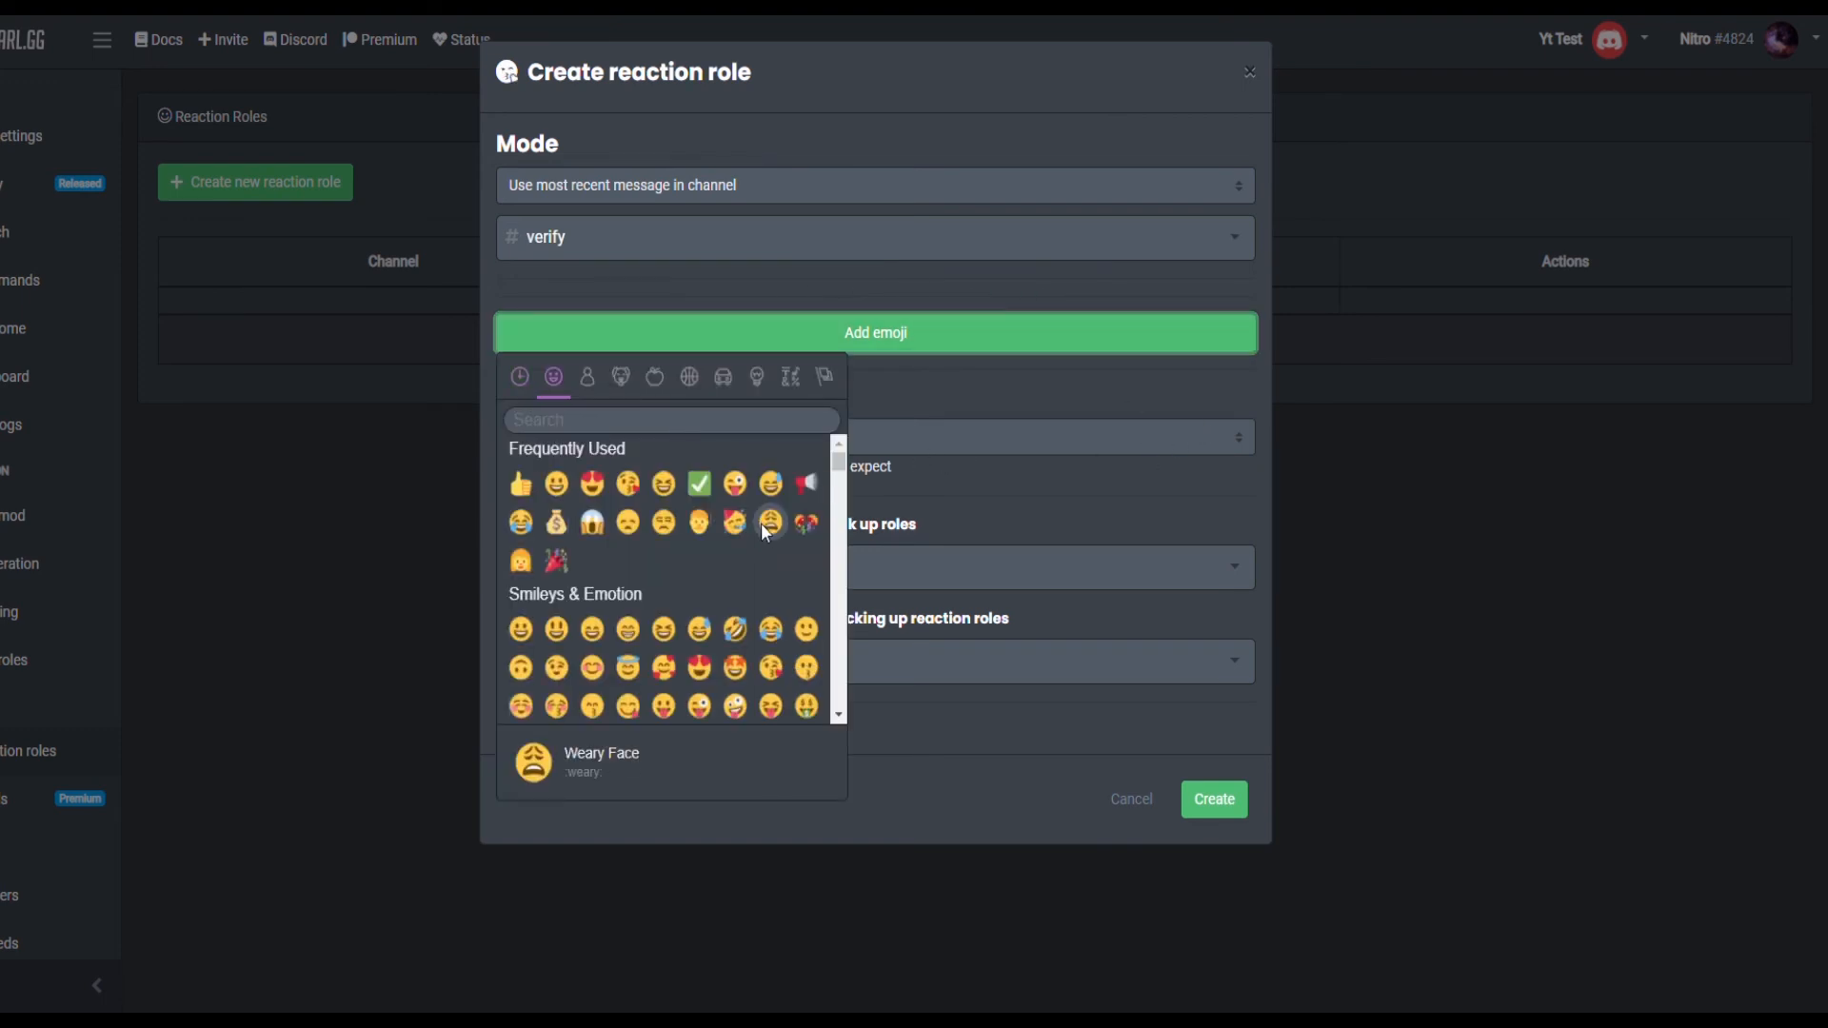
{"action": "left_click", "coordinate": [699, 484]}
{"action": "left_click", "coordinate": [748, 362]}
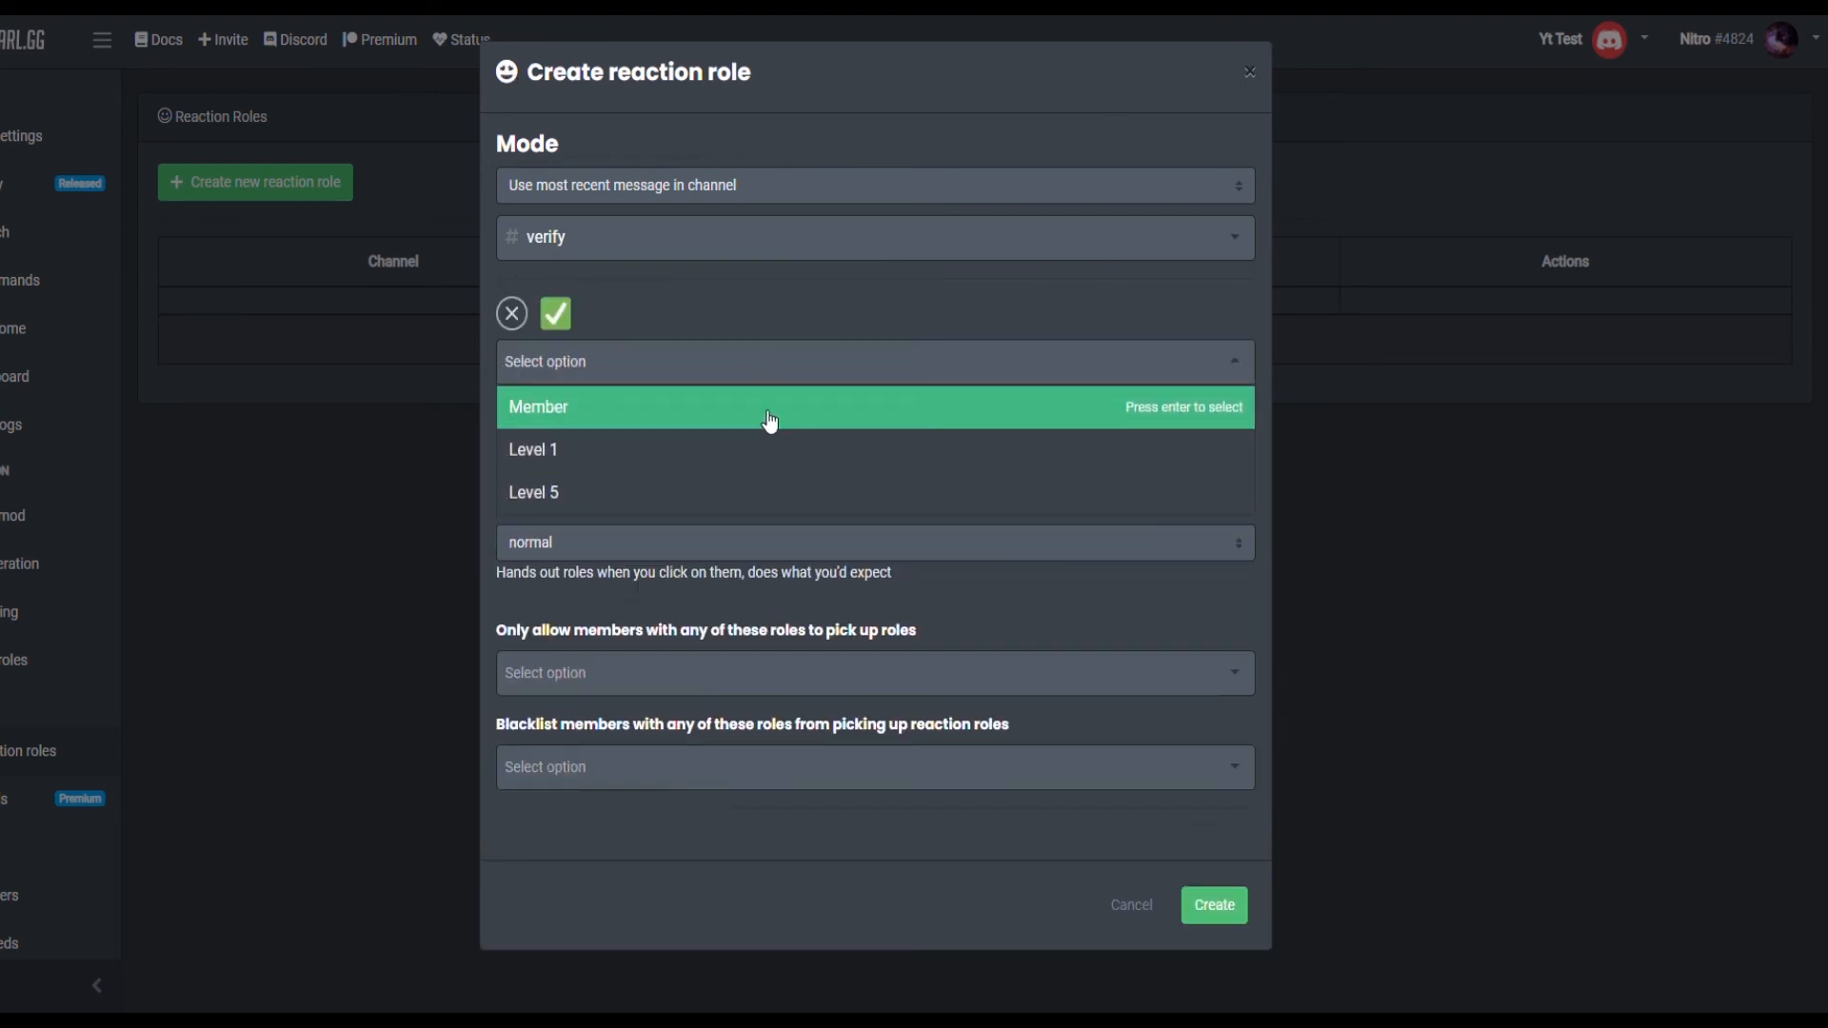
{"action": "left_click", "coordinate": [567, 409]}
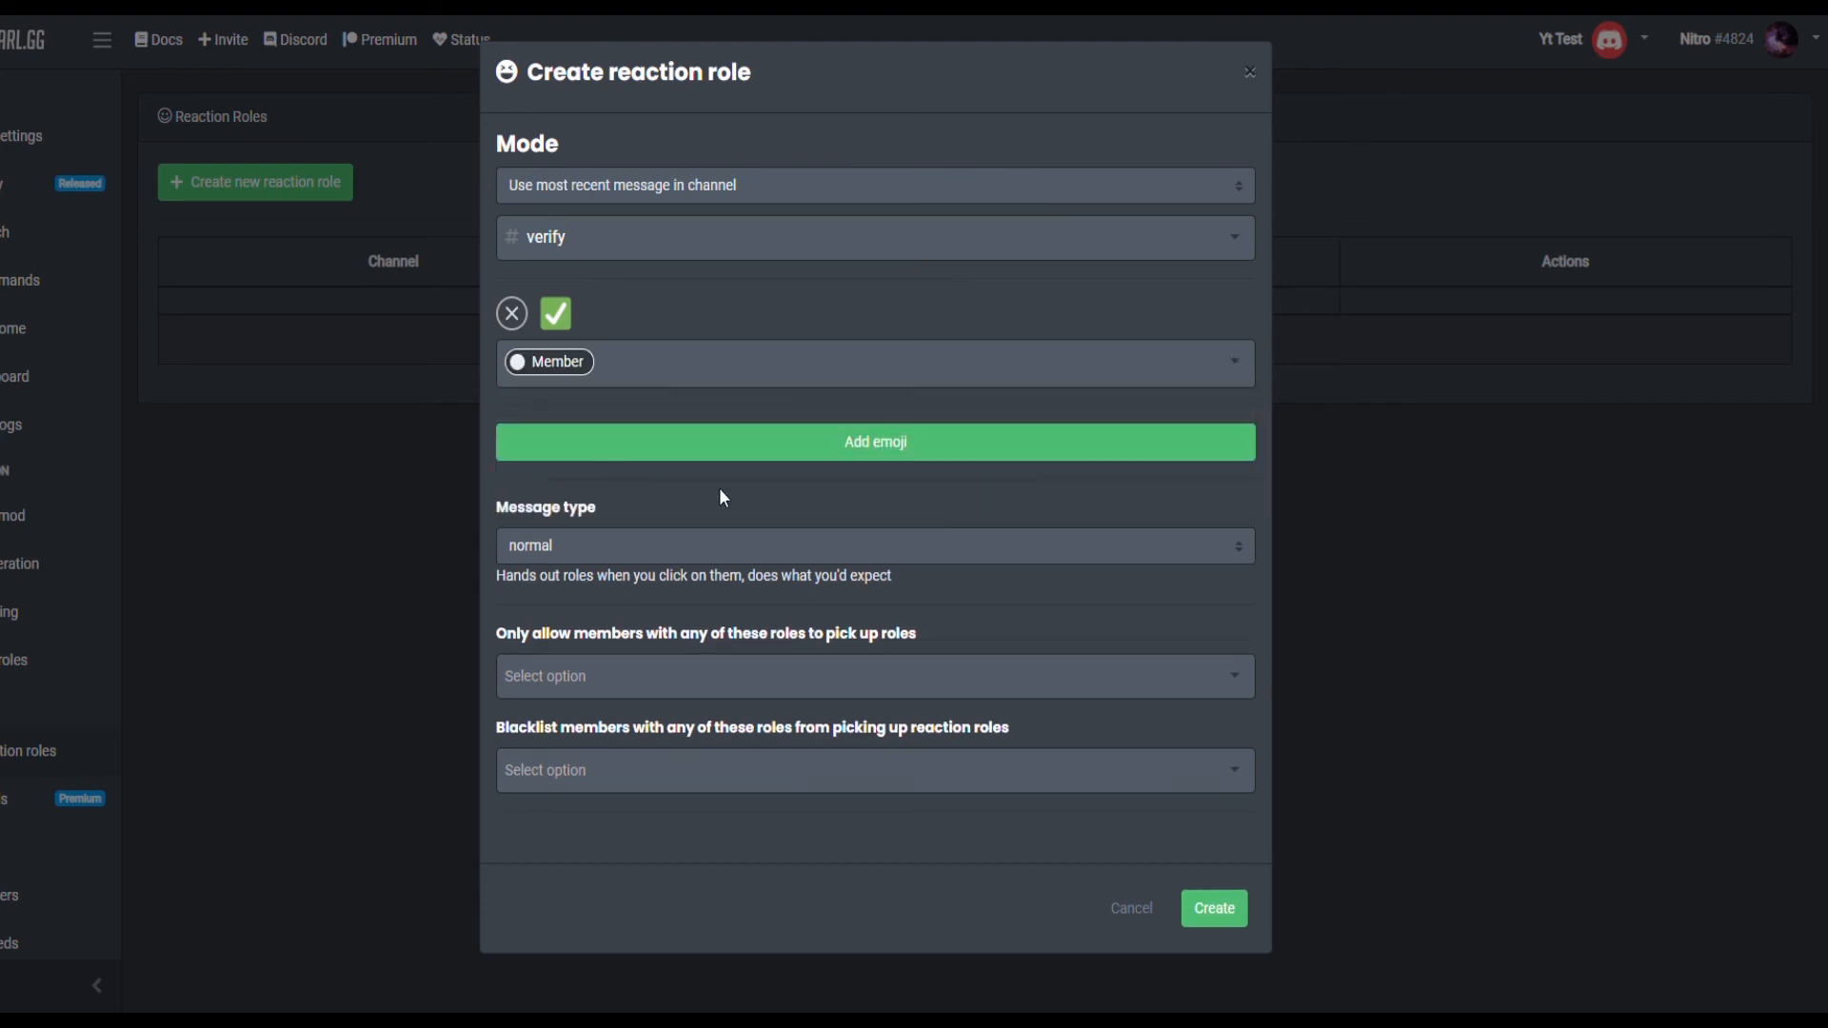
- Set the message type to verify and create the reaction role
{"action": "left_click", "coordinate": [550, 550]}
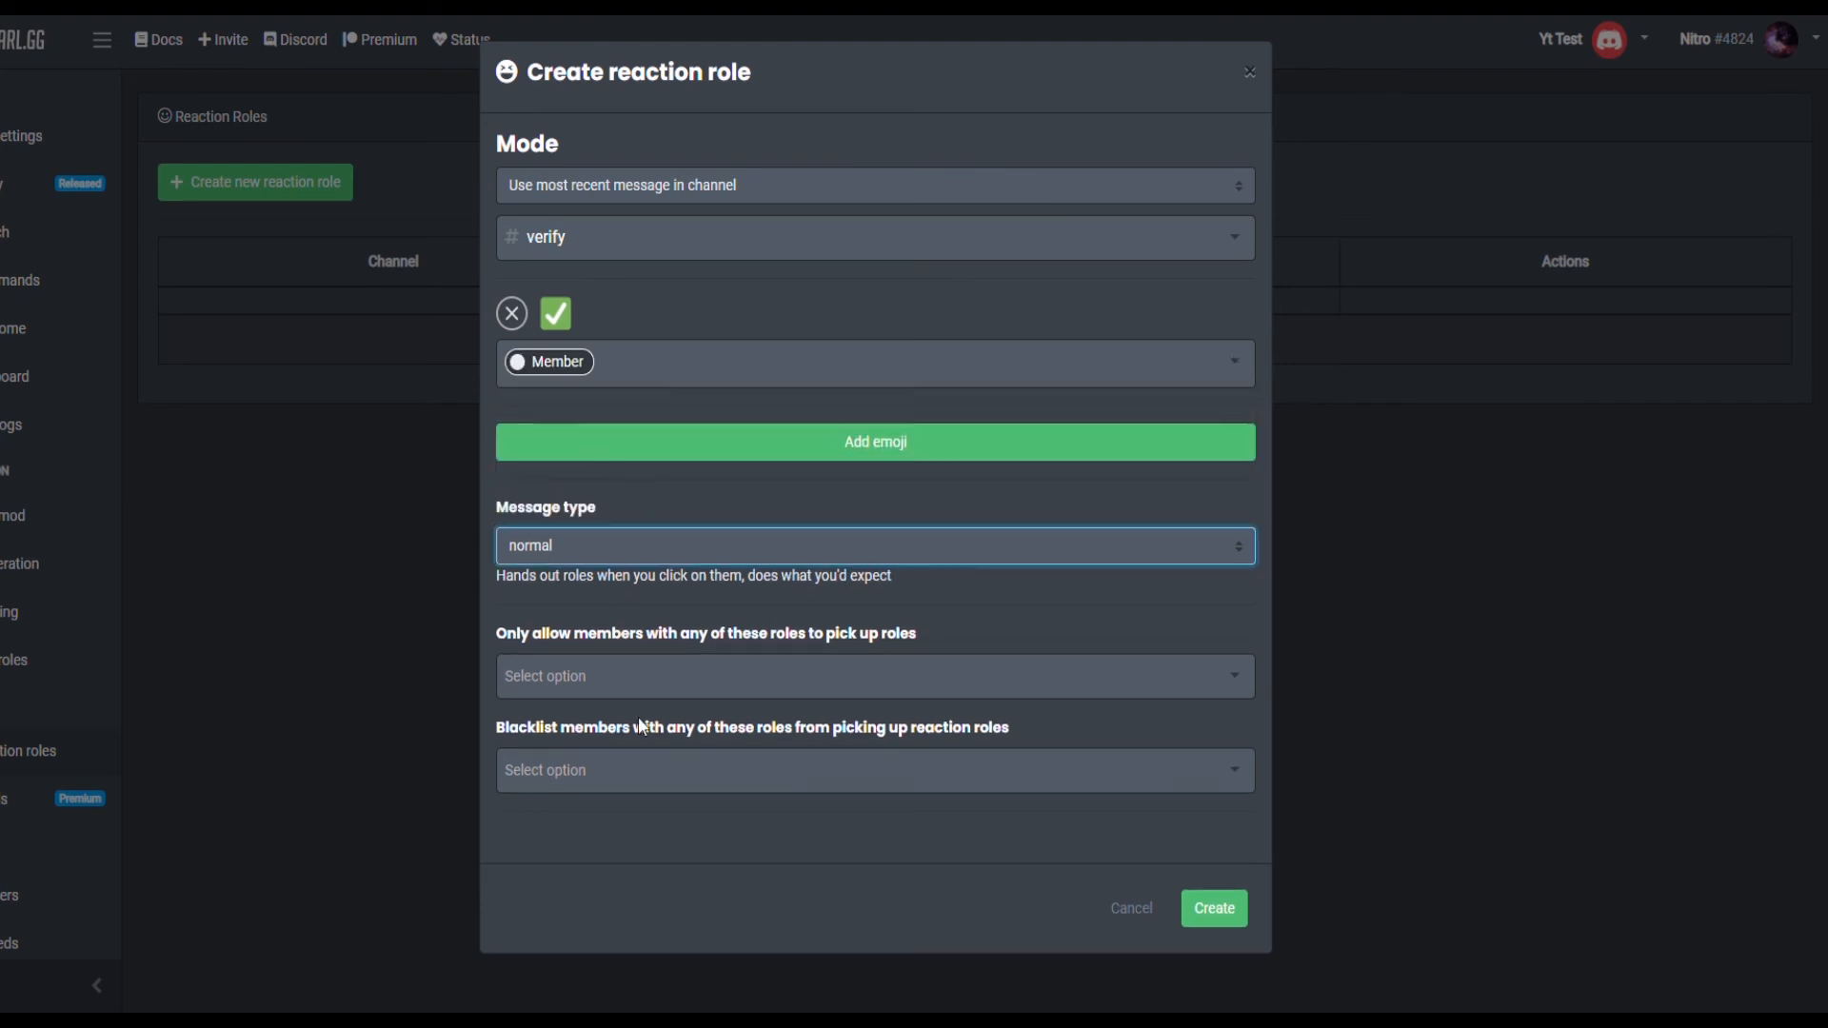
{"action": "left_click", "coordinate": [535, 659]}
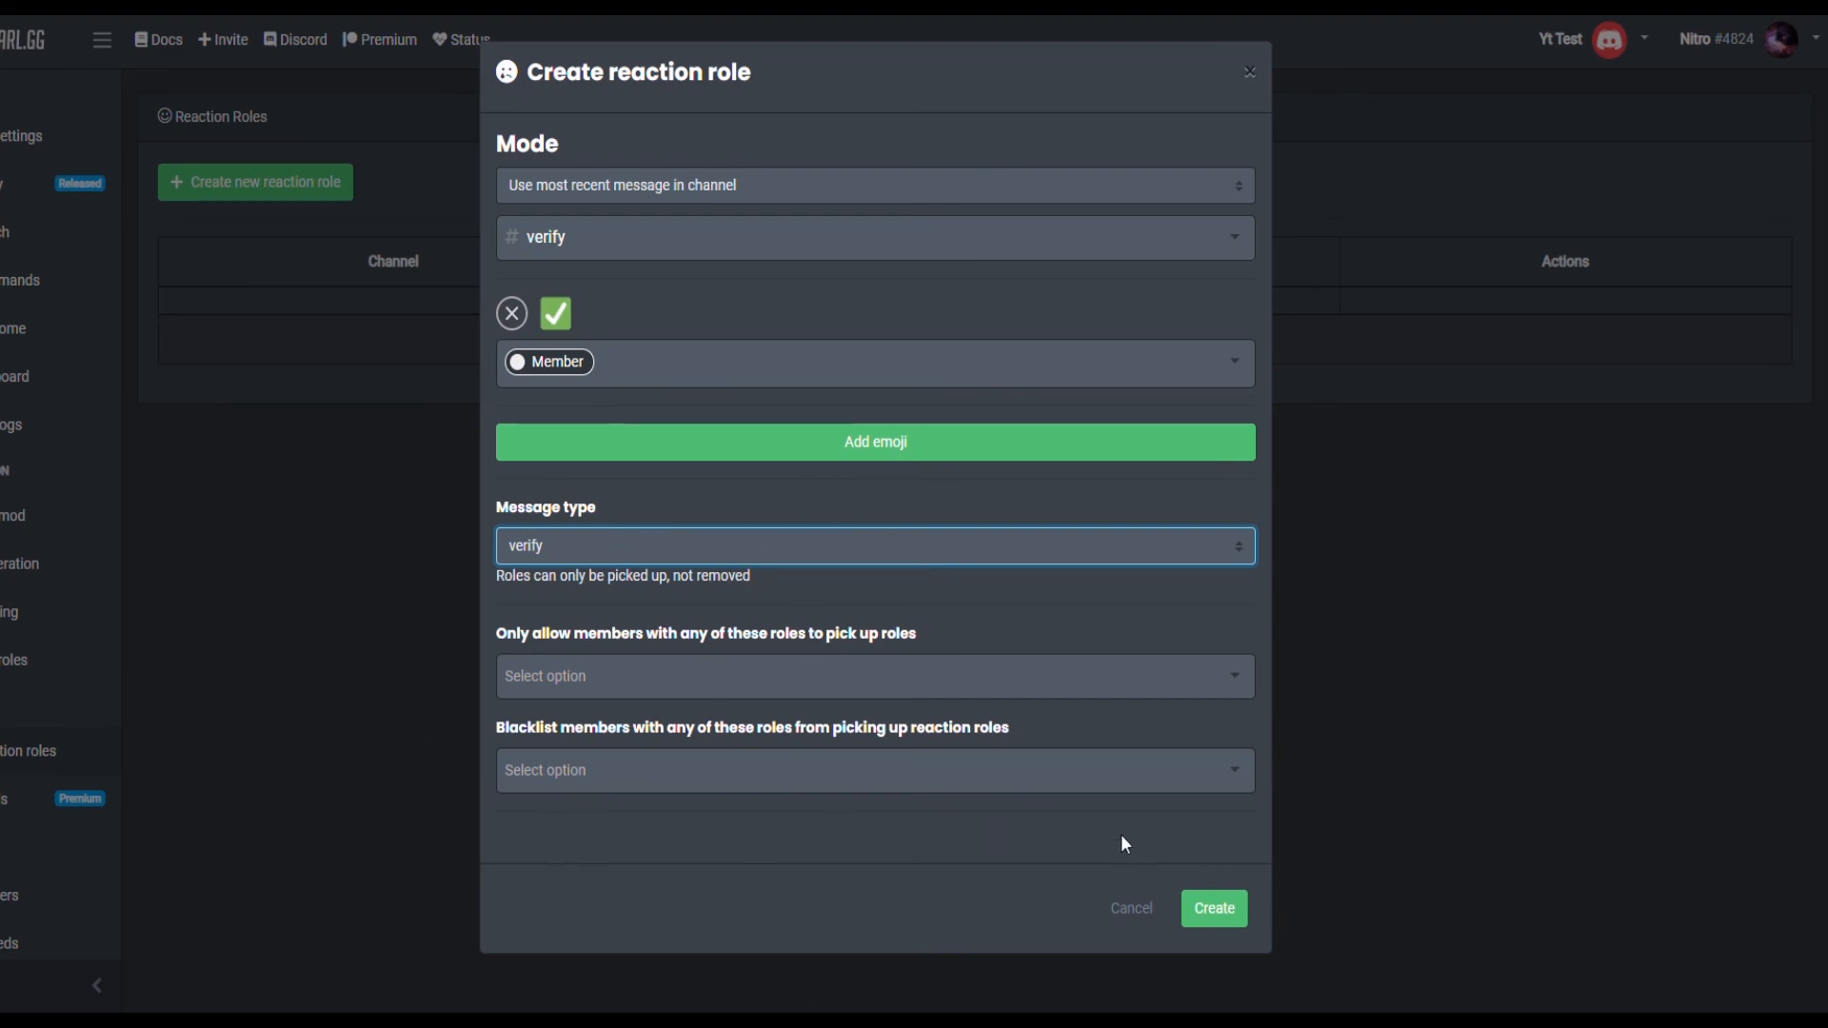
{"action": "left_click", "coordinate": [1216, 908]}
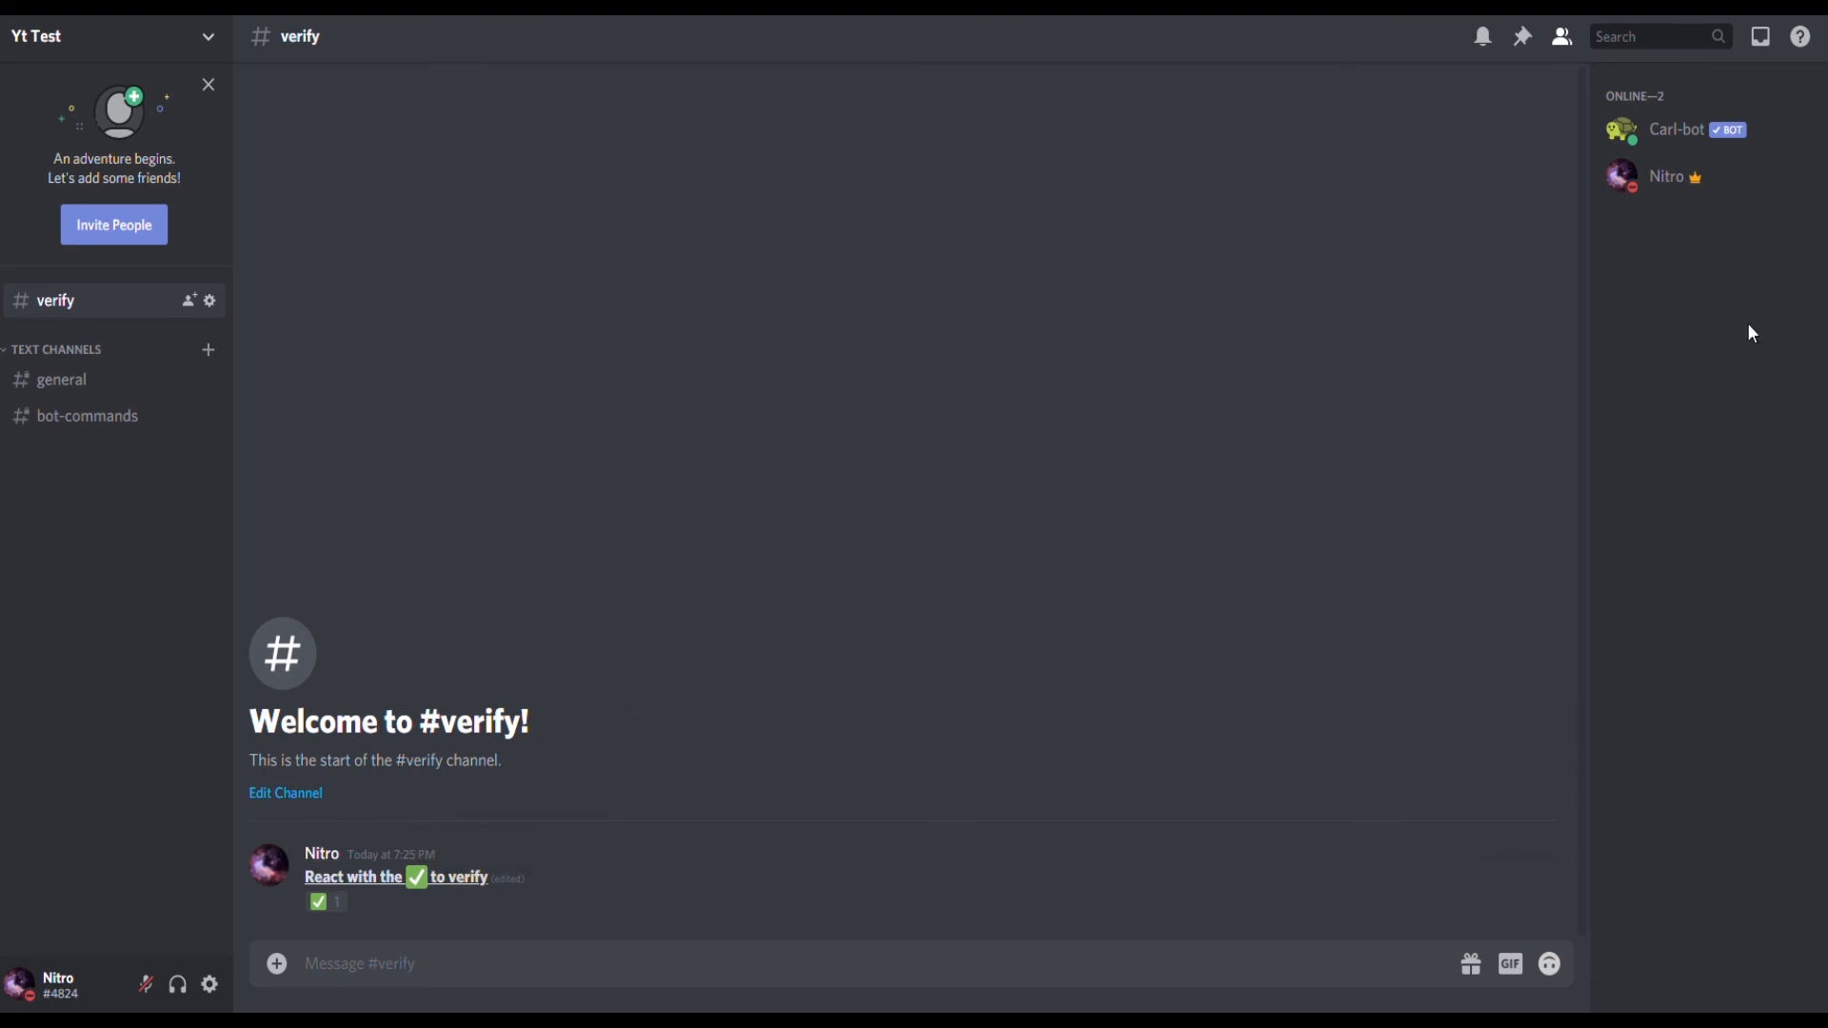
- In Discord, remove the Level 1 role from the owner account, react to the verify message and check the account's roles
{"action": "left_click", "coordinate": [1655, 182]}
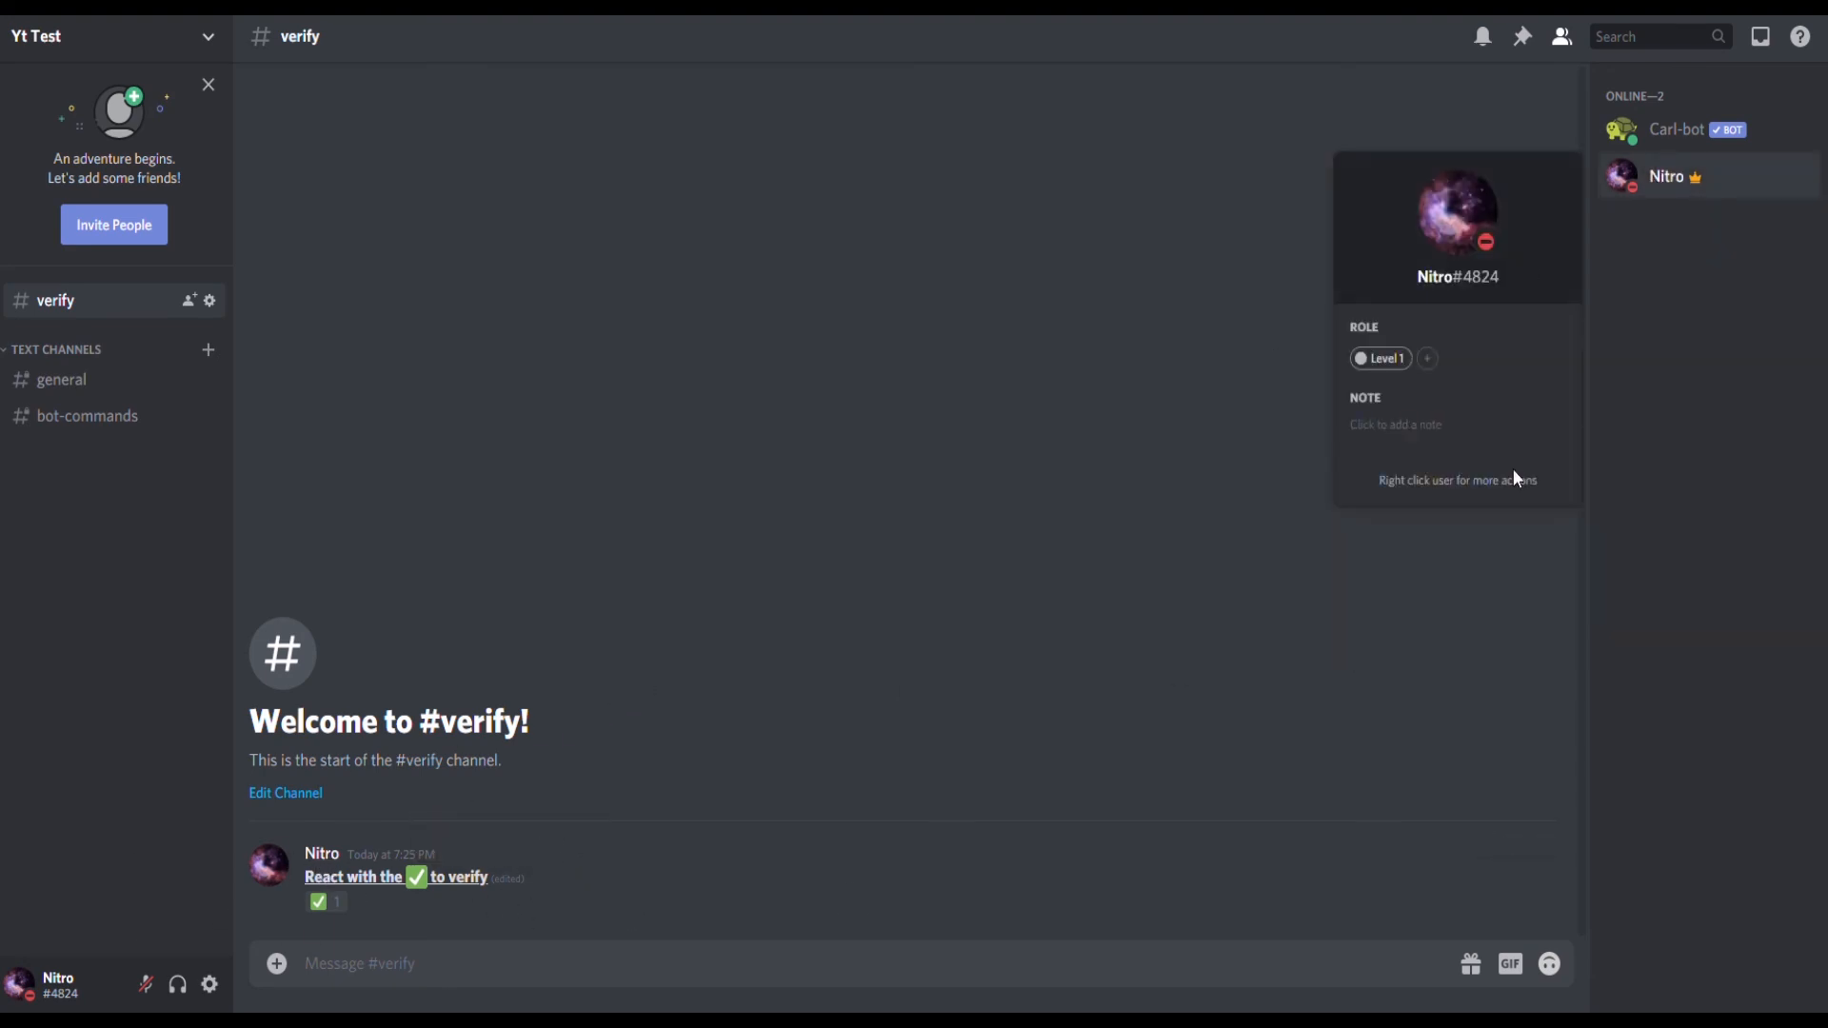
{"action": "left_click", "coordinate": [1362, 360]}
{"action": "left_click", "coordinate": [1044, 514]}
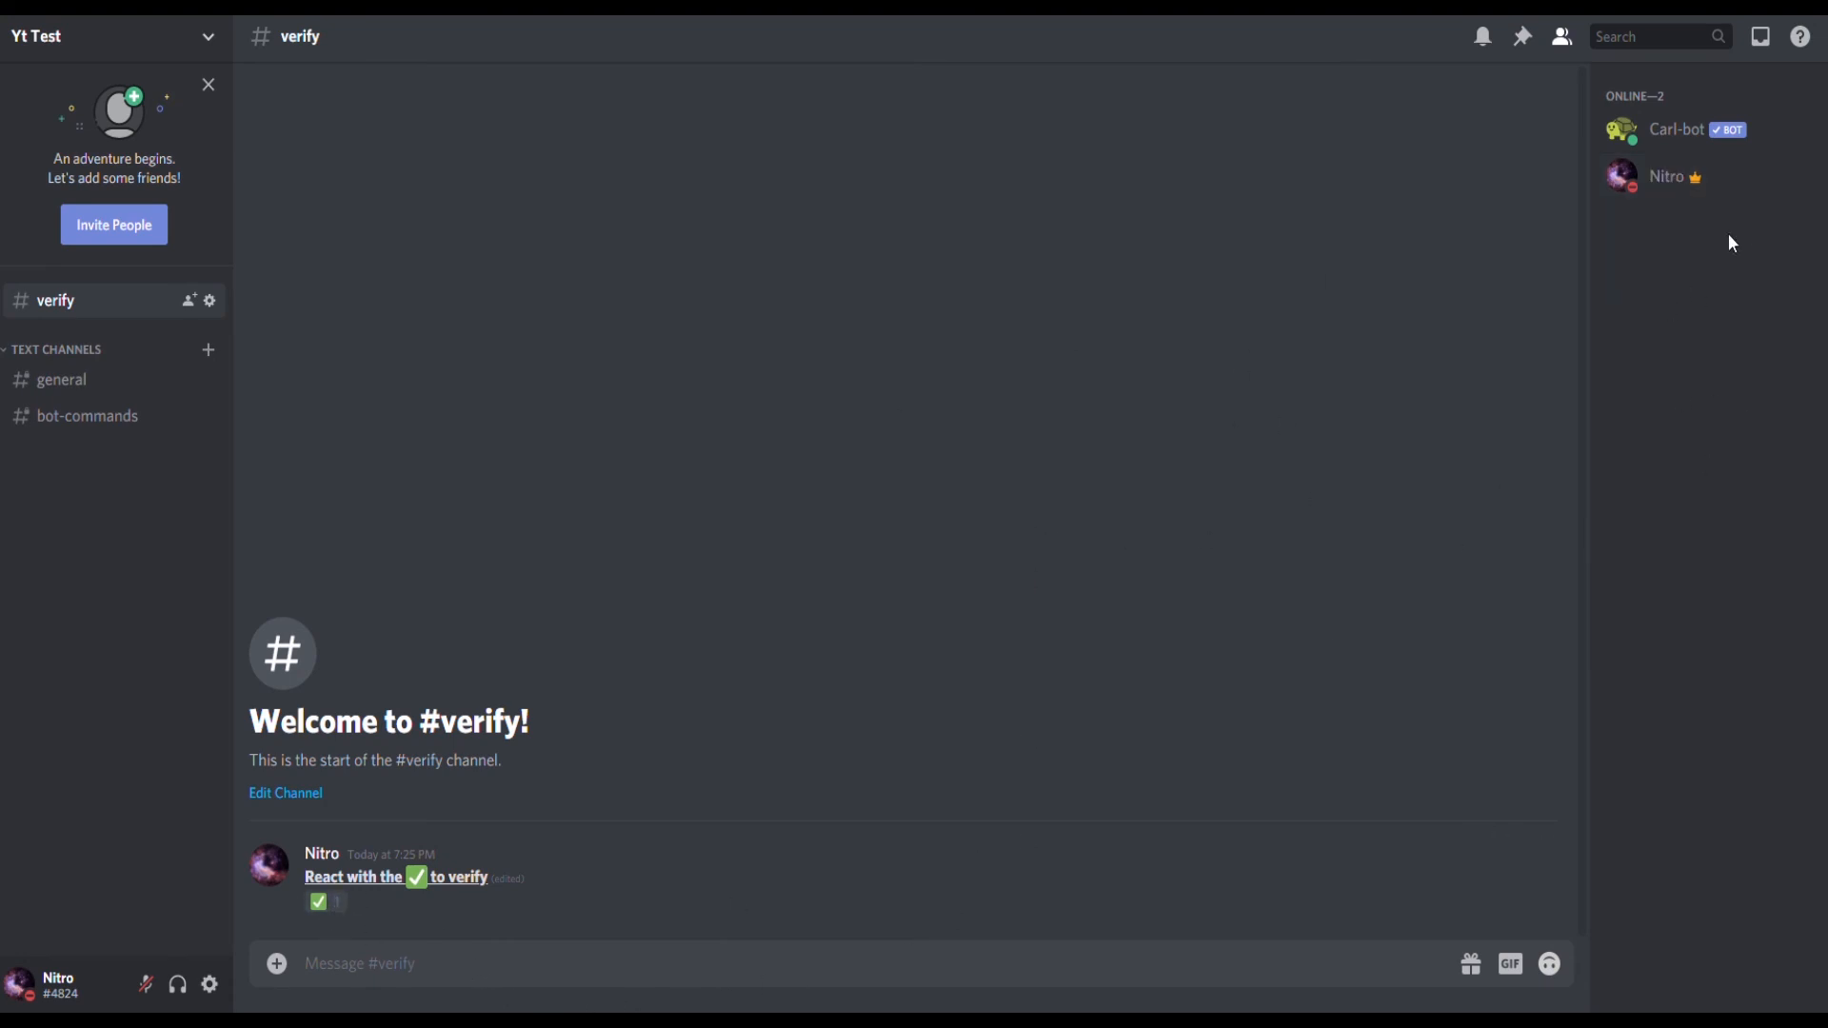
{"action": "left_click", "coordinate": [1668, 177]}
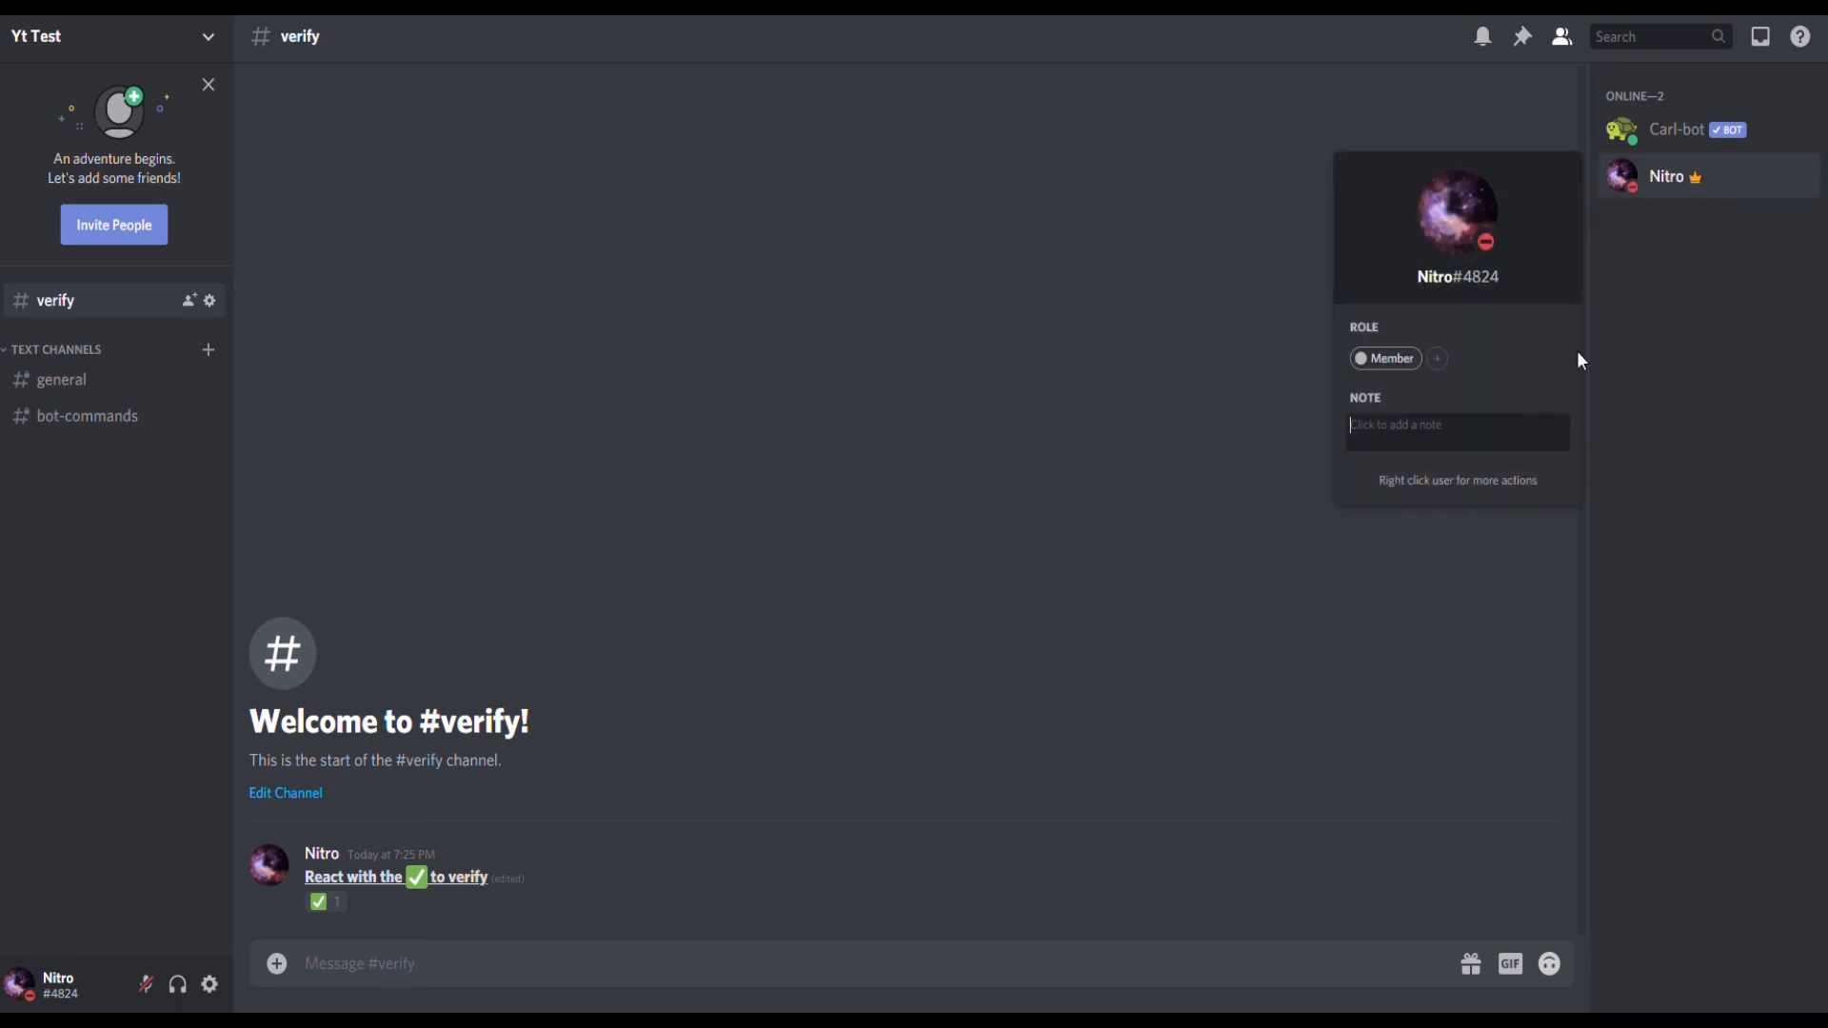
{"action": "left_click", "coordinate": [1048, 297]}
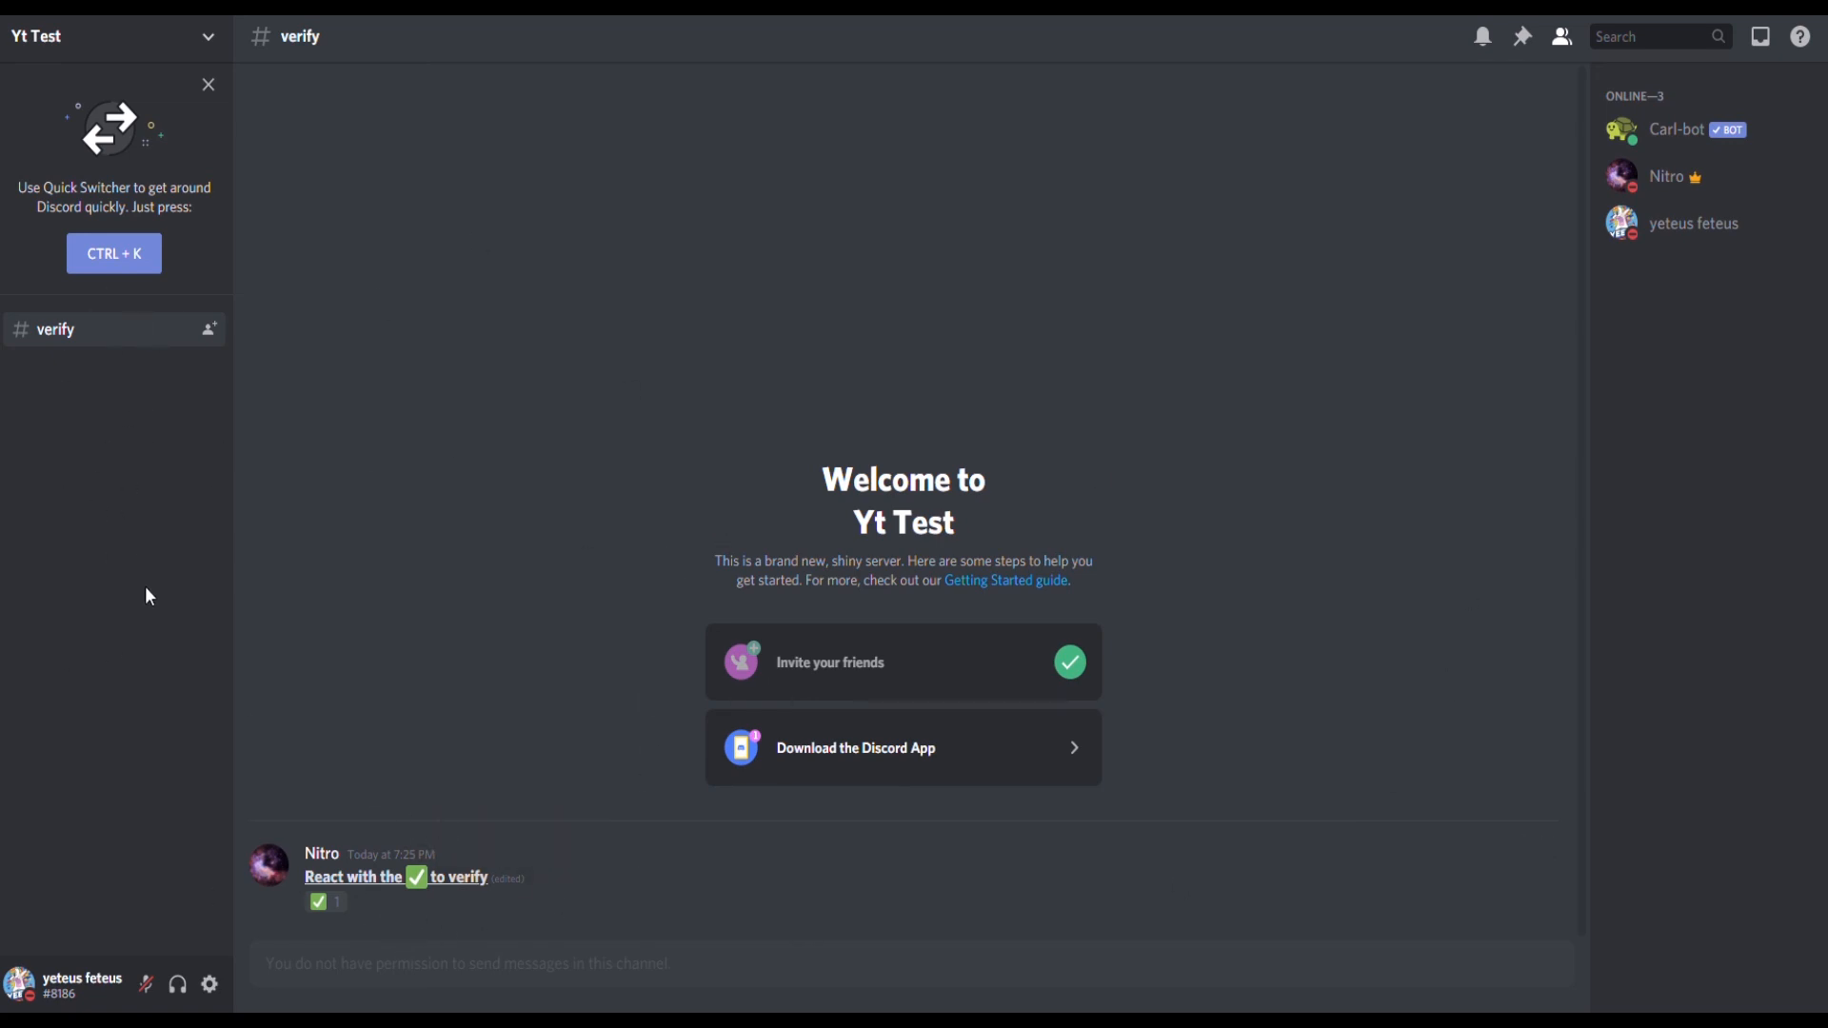
- From a second test account, check its roles and react to the verify message with the check mark
{"action": "left_click", "coordinate": [1697, 233]}
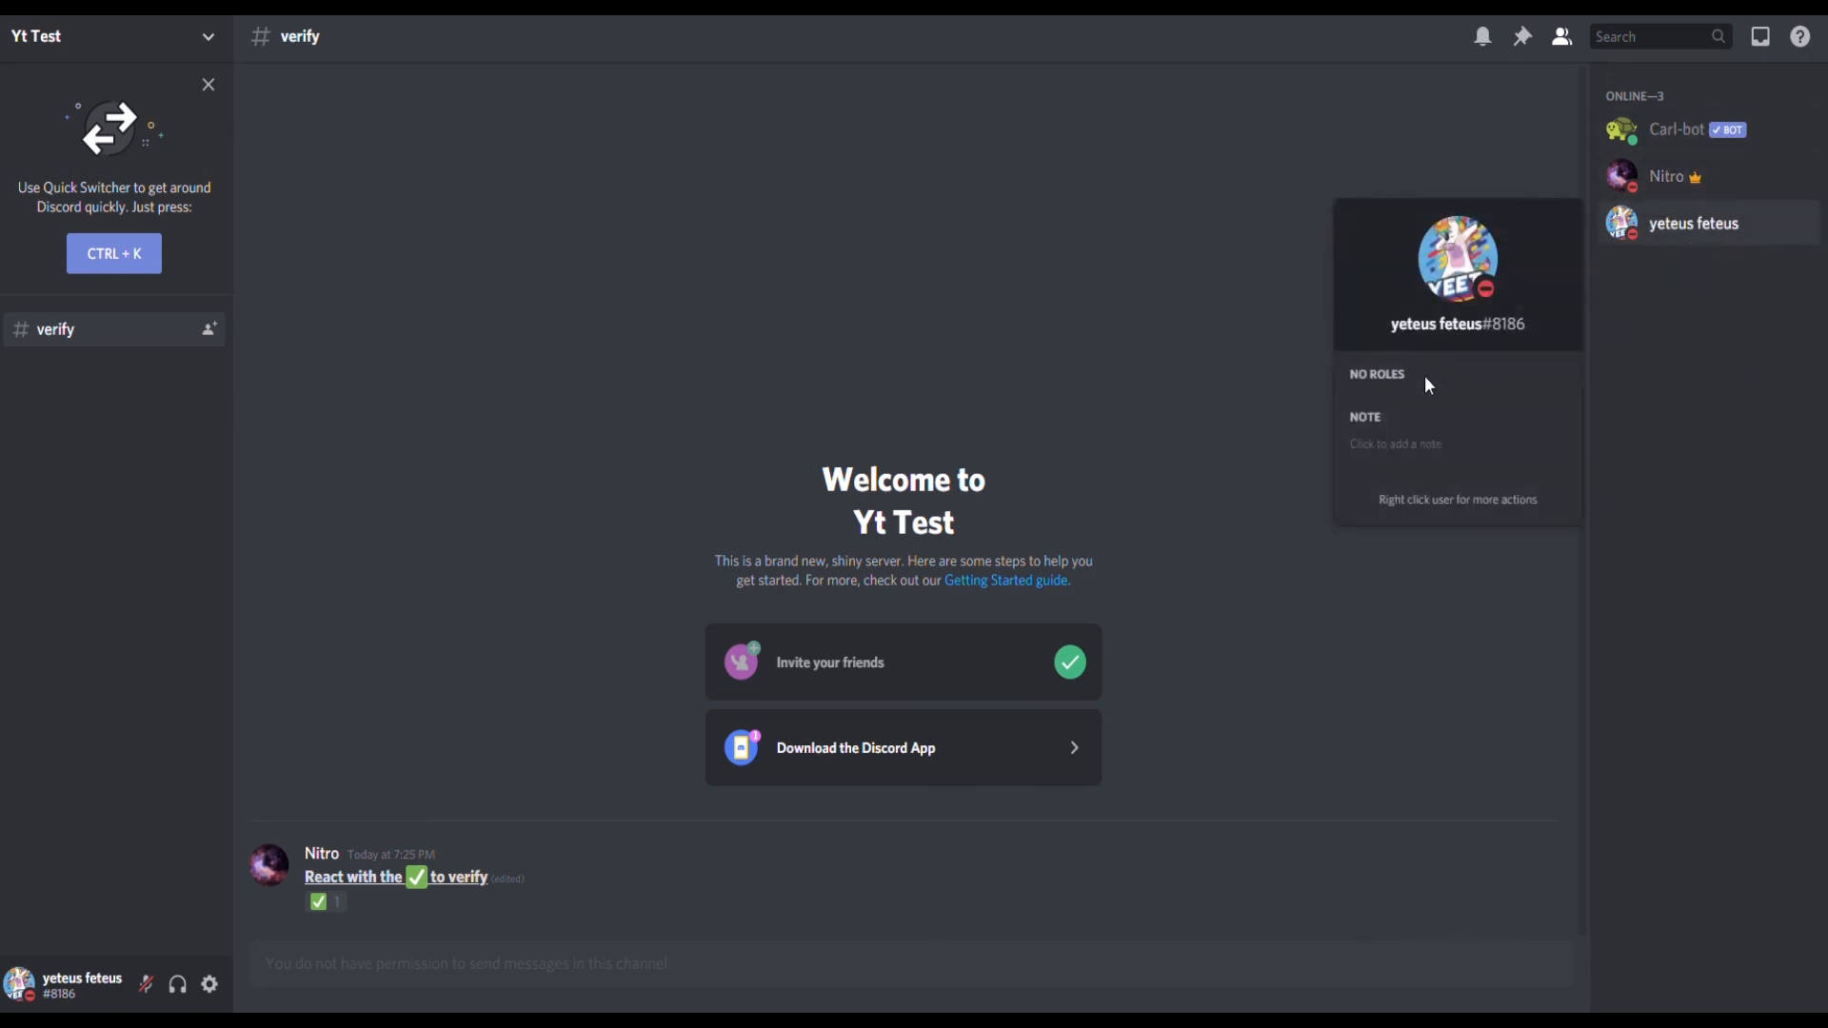
{"action": "left_click", "coordinate": [1017, 319]}
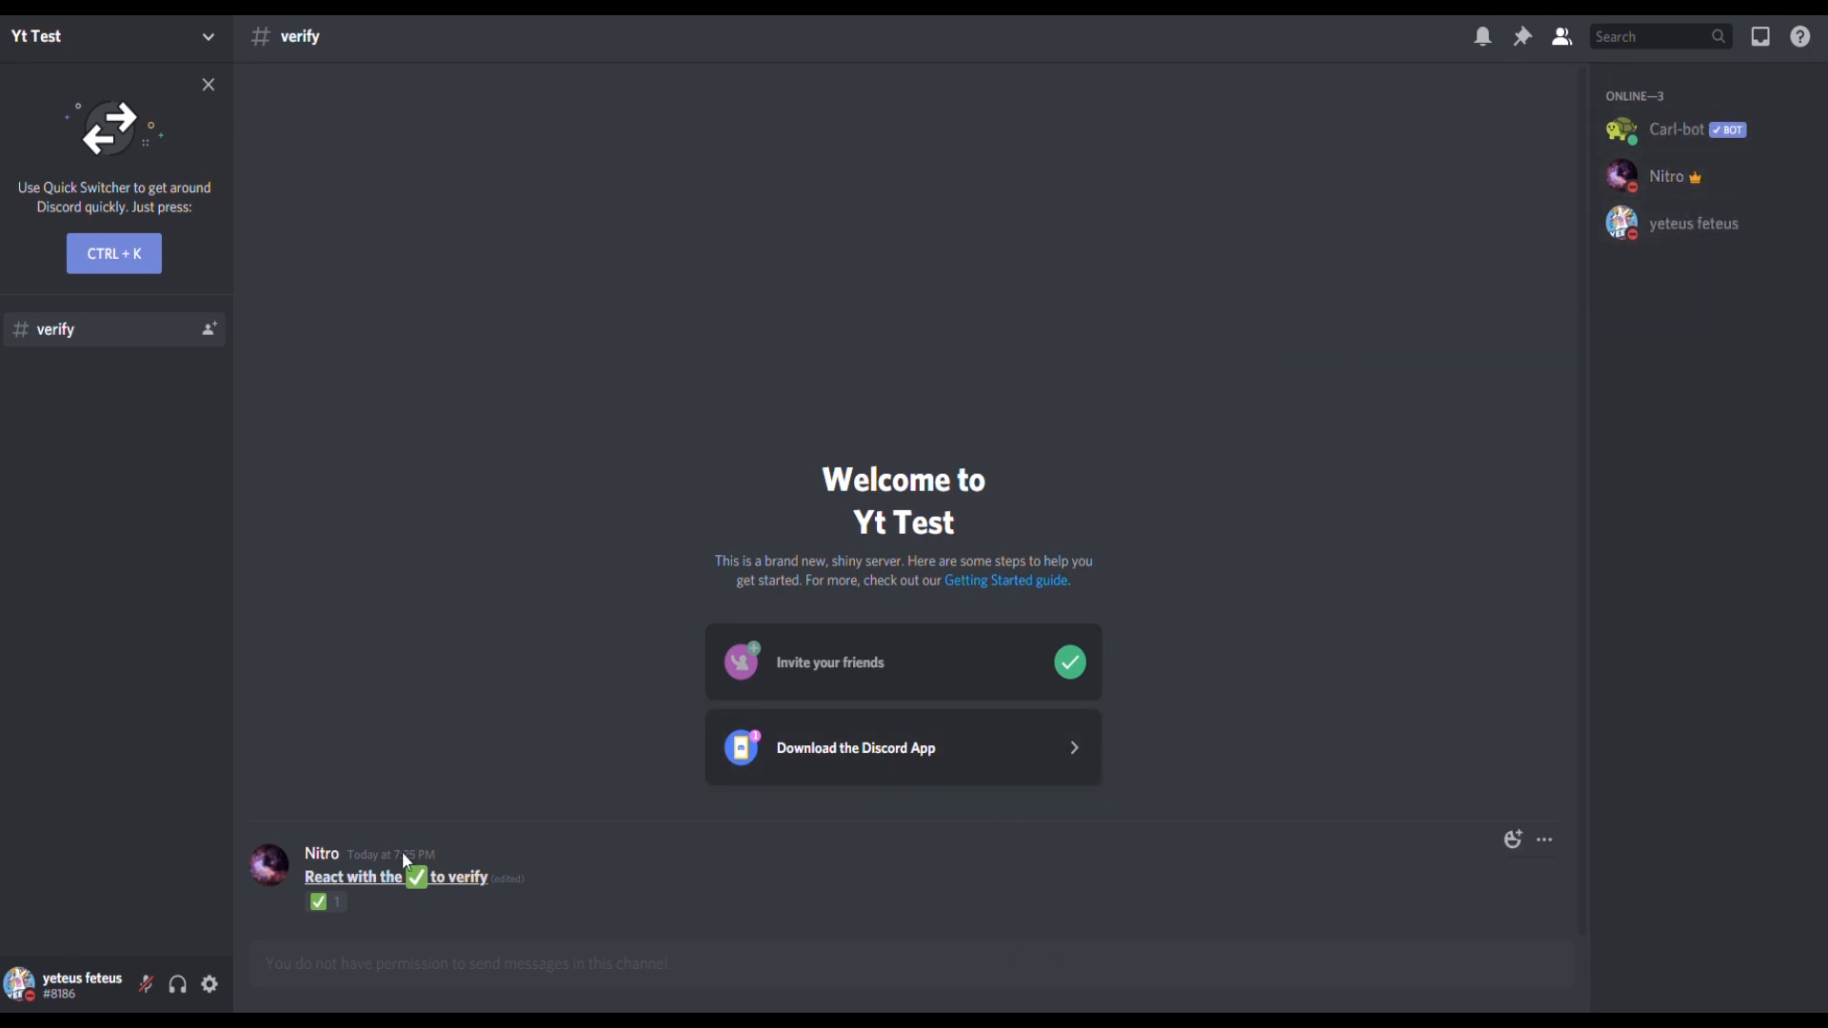
{"action": "left_click", "coordinate": [336, 904]}
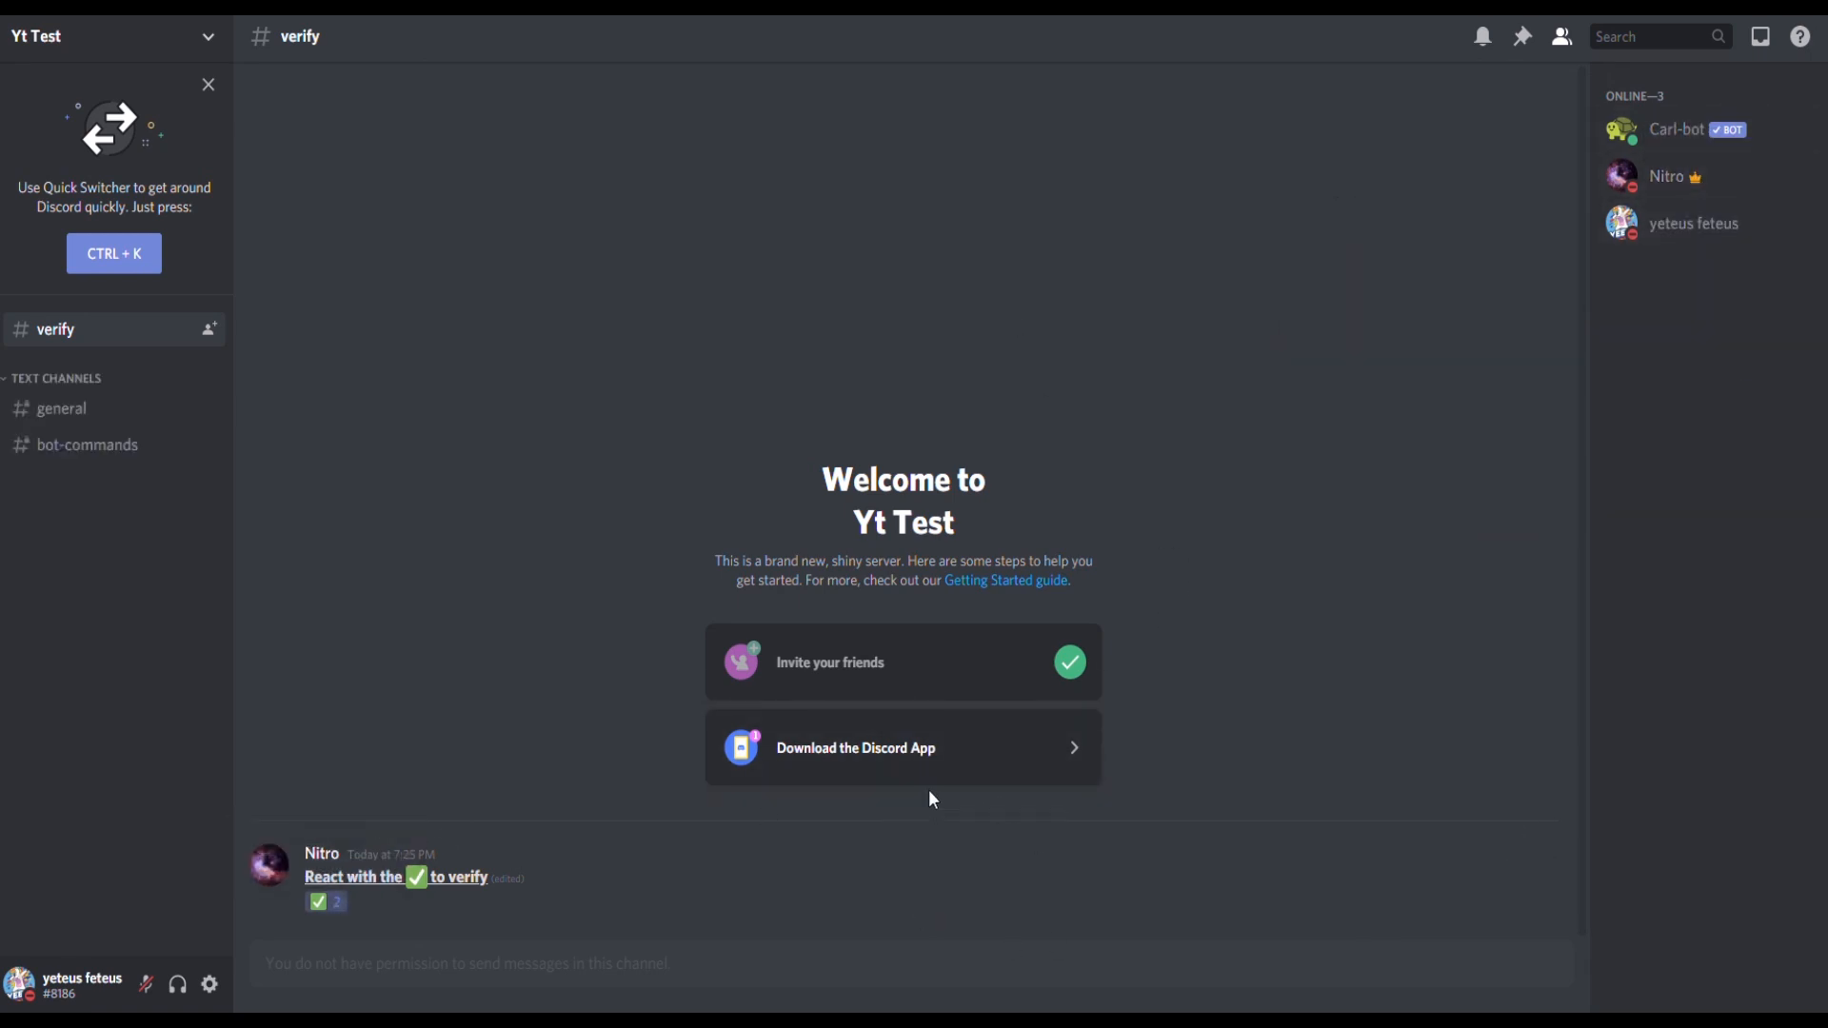
- Send test messages "hhh" and several "h" in the general channel from the test account
{"action": "left_click", "coordinate": [38, 411]}
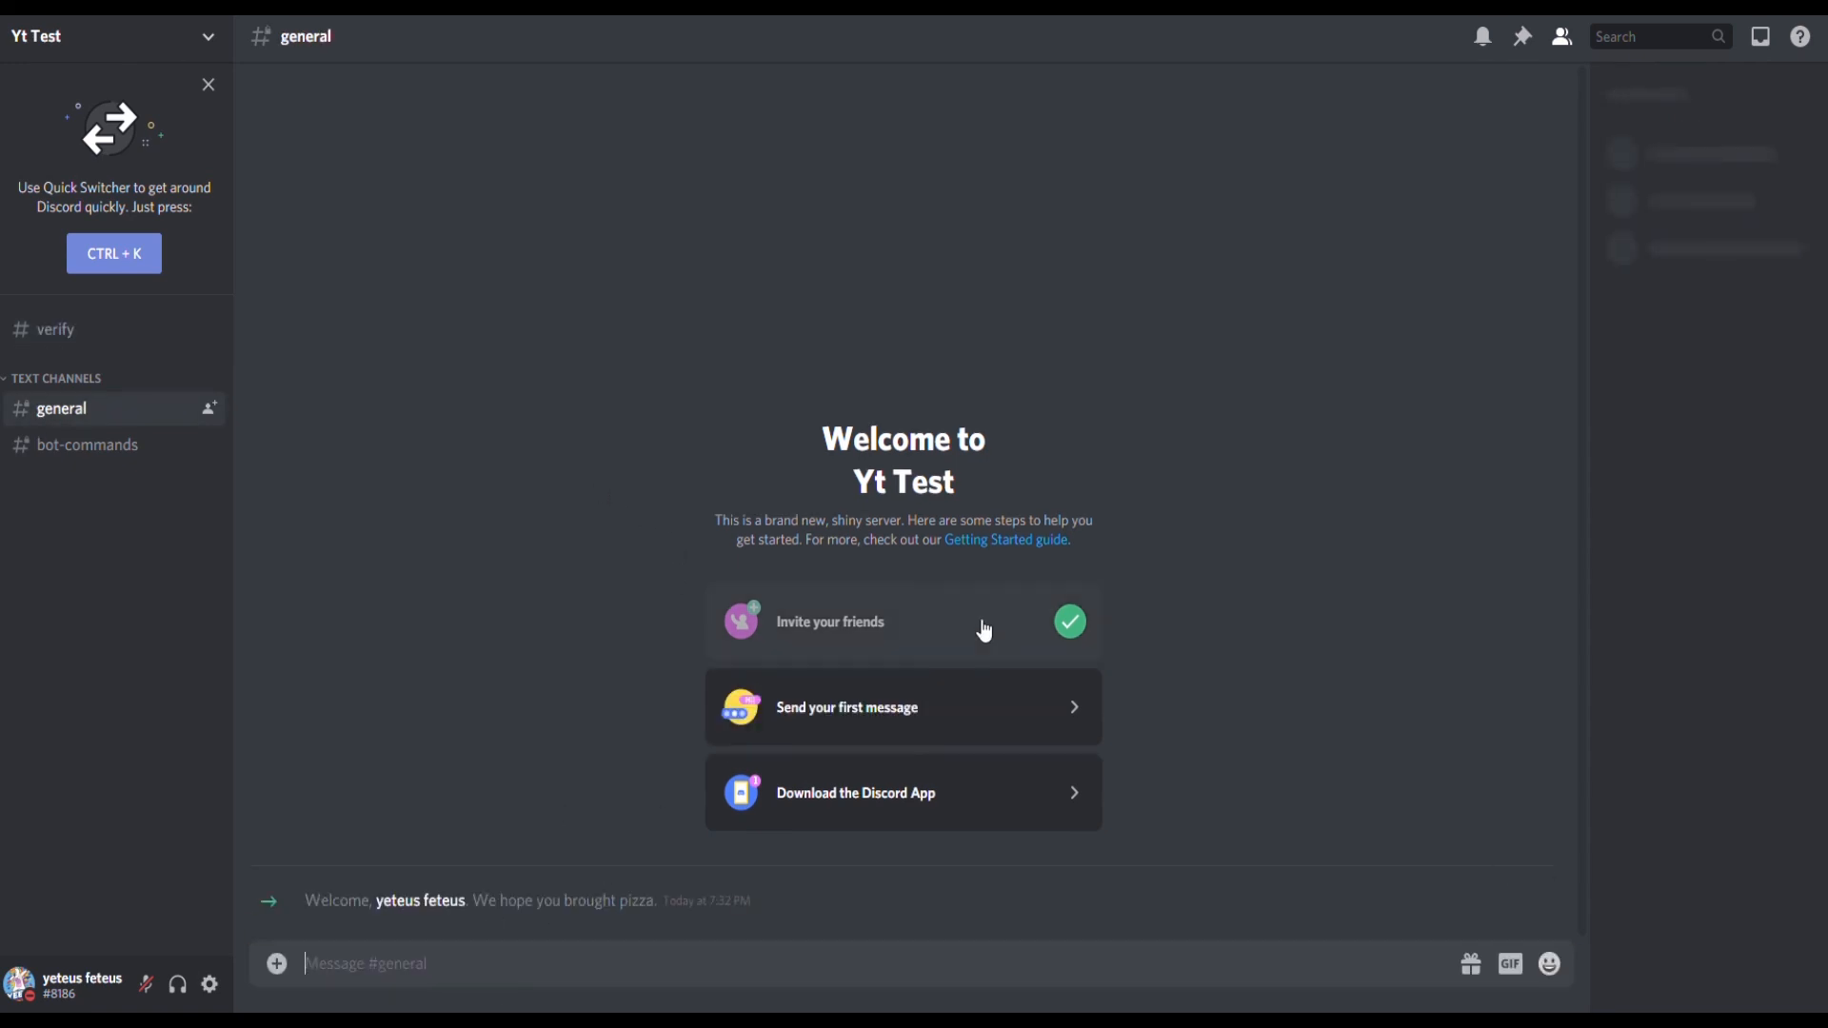
{"action": "type", "text": "hhh"}
{"action": "key", "text": "Return"}
{"action": "type", "text": "h"}
{"action": "key", "text": "Return"}
{"action": "type", "text": "h"}
{"action": "key", "text": "Return"}
{"action": "type", "text": "h h h"}
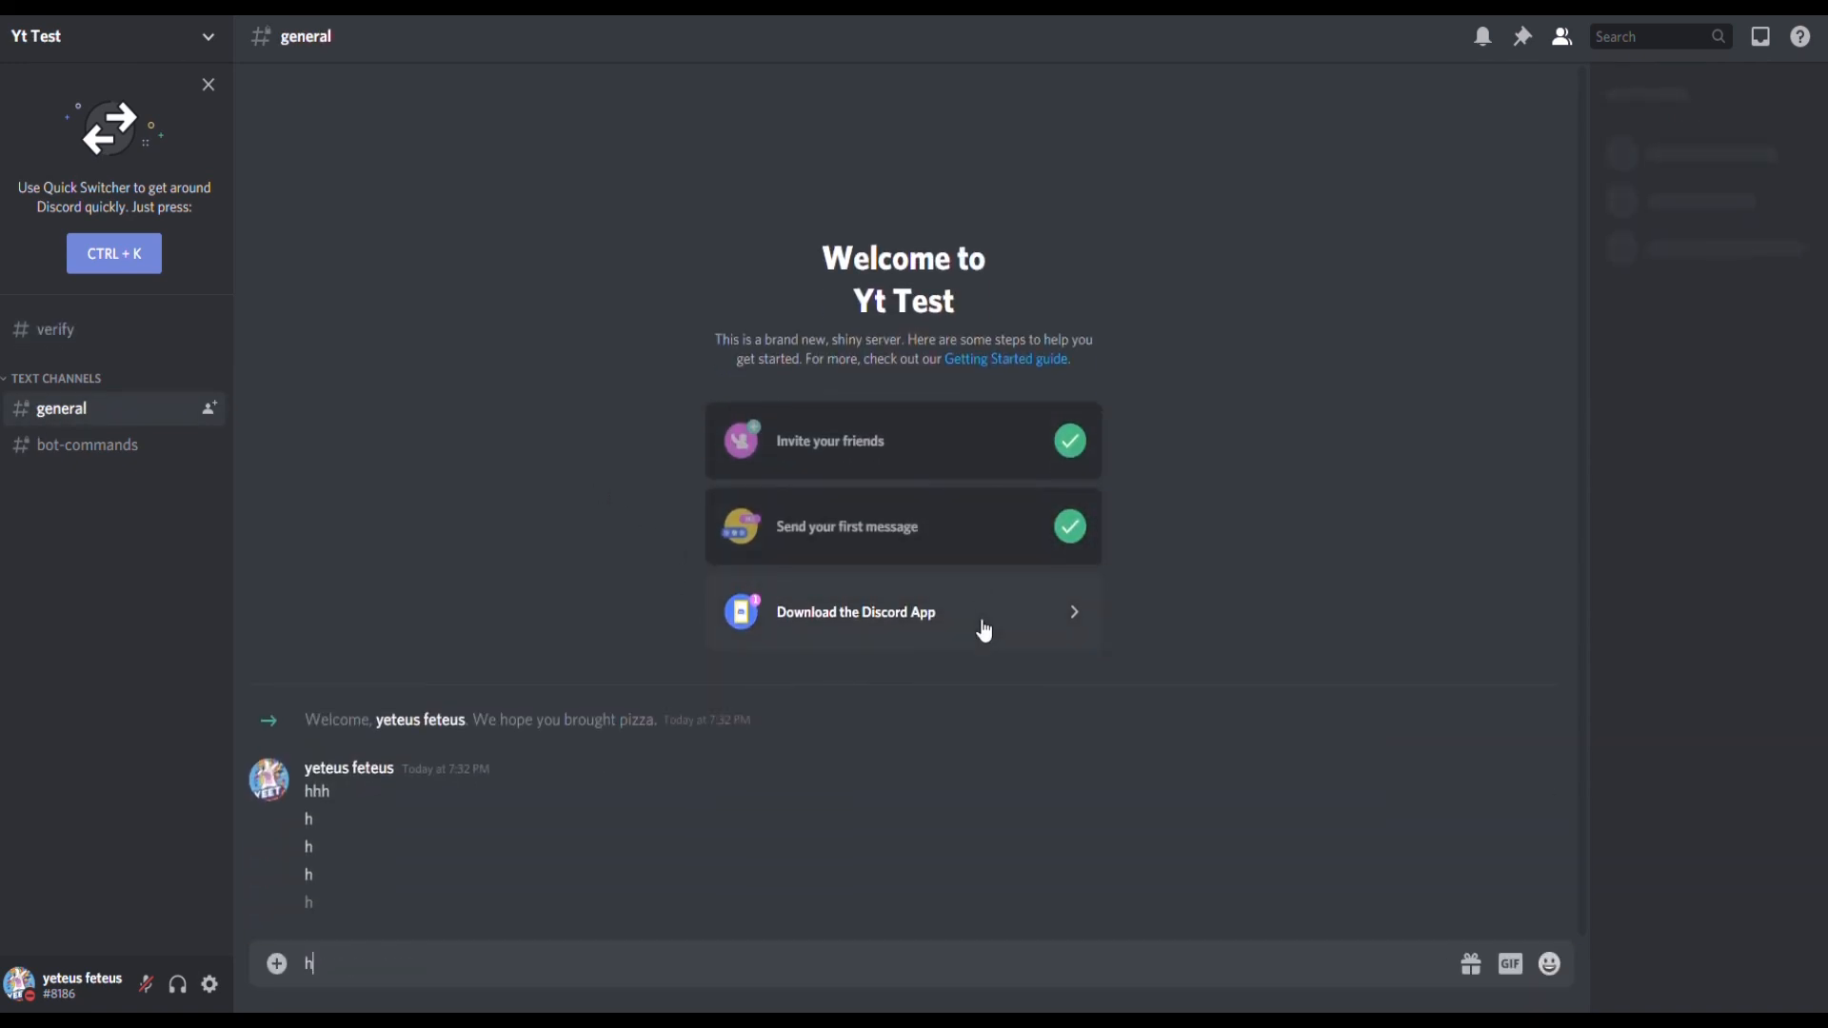
{"action": "key", "text": "Return"}
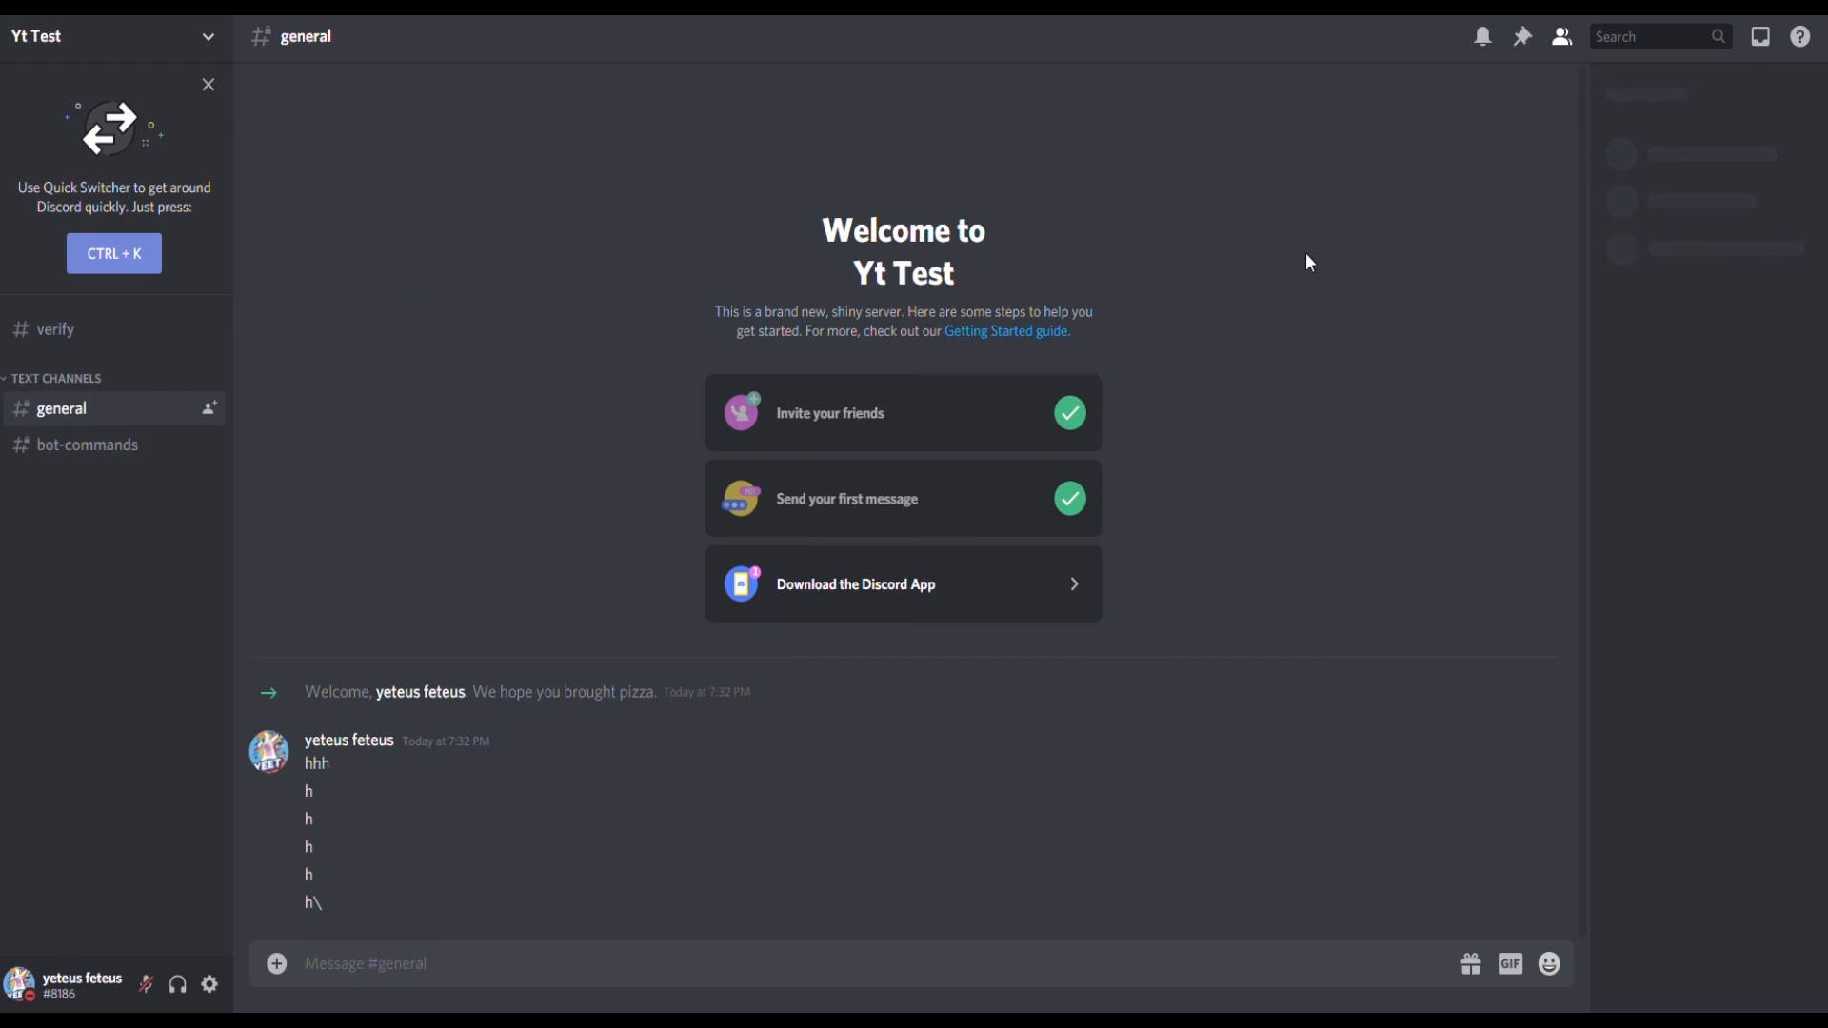
- Send a ":)" test message in the bot-commands channel
{"action": "left_click", "coordinate": [91, 445]}
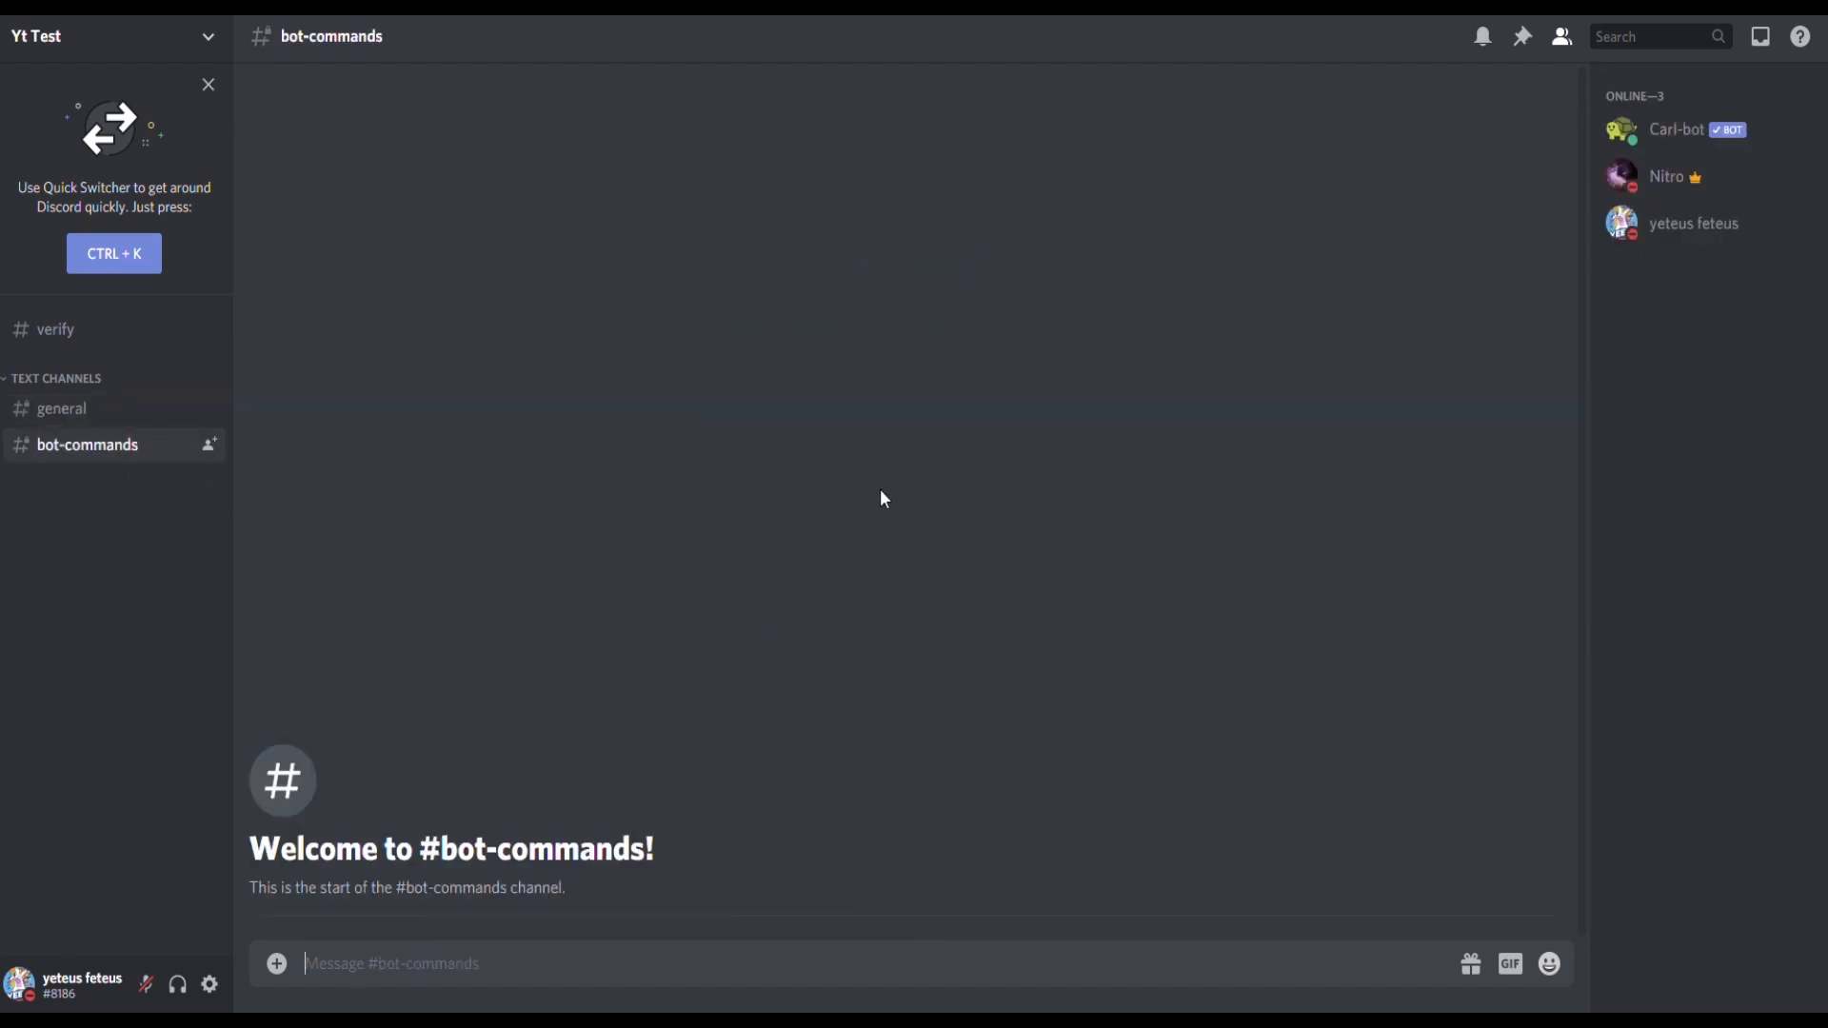
{"action": "type", "text": ":)"}
{"action": "key", "text": "Return"}
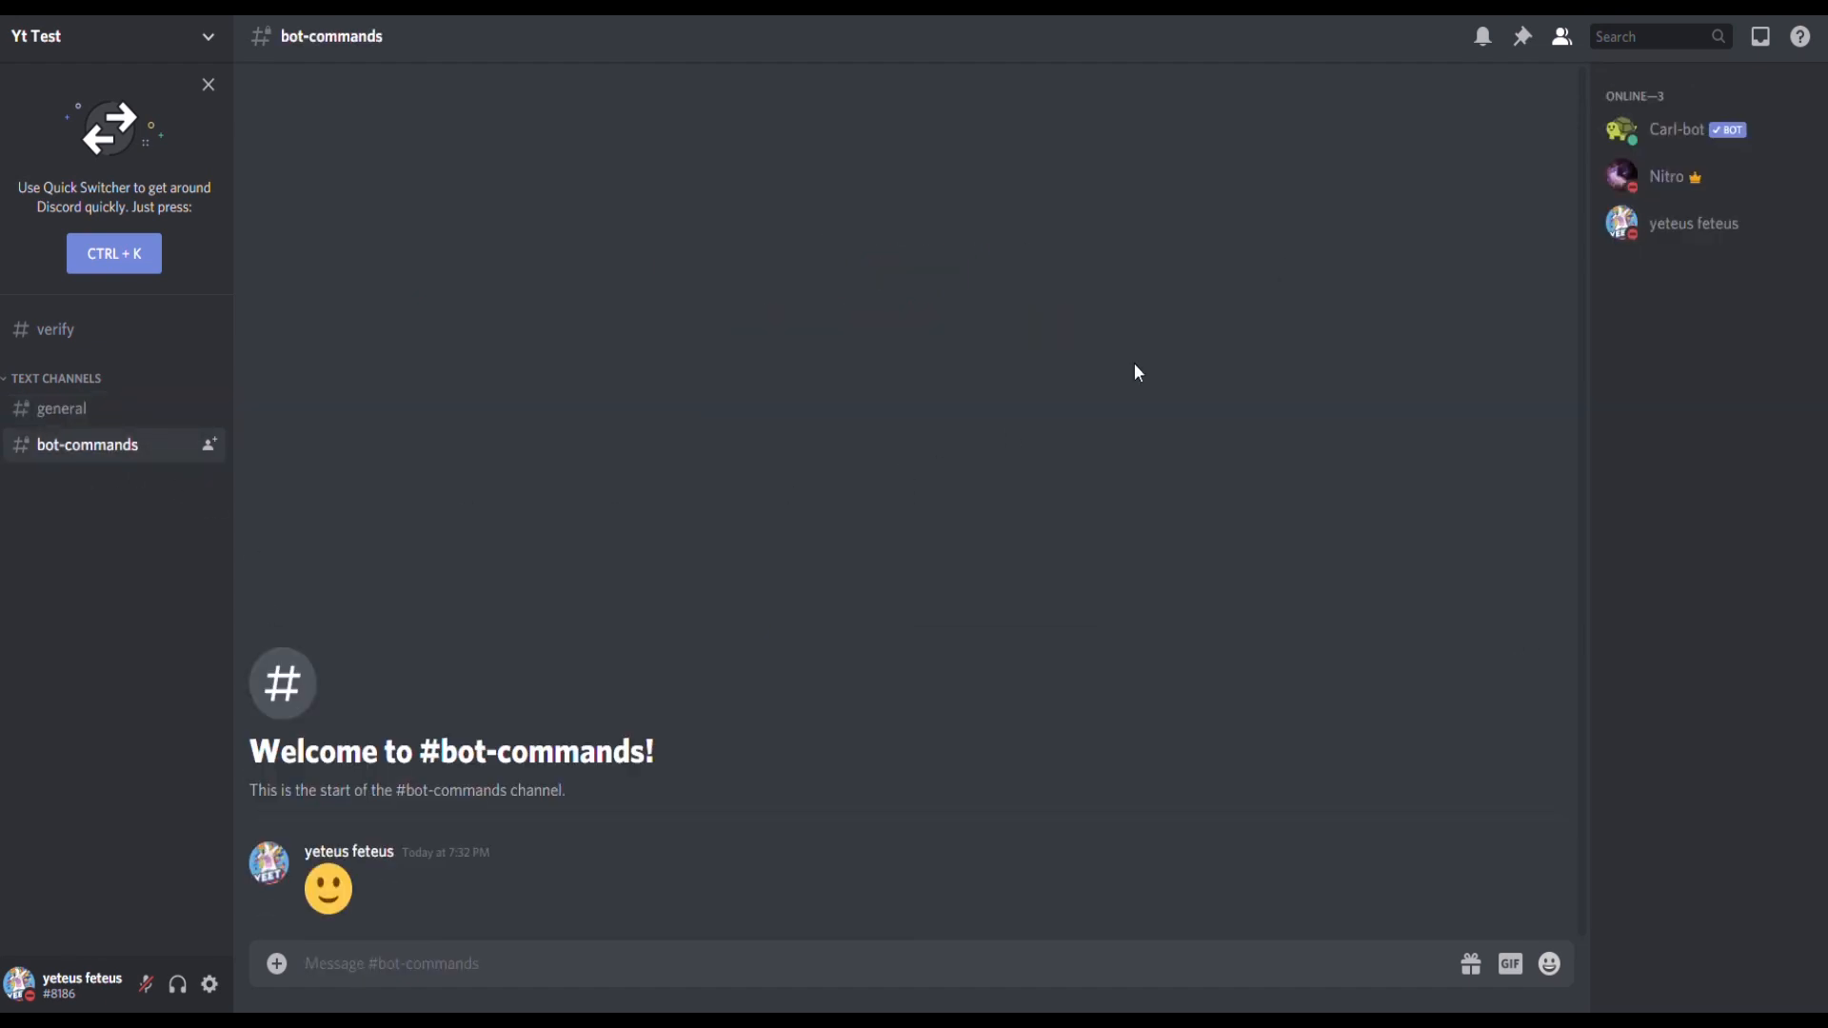
- Inspect the test account's roles, also from the owner account, and view its messages in general and bot-commands
{"action": "left_click", "coordinate": [1709, 226]}
{"action": "left_click", "coordinate": [1237, 300]}
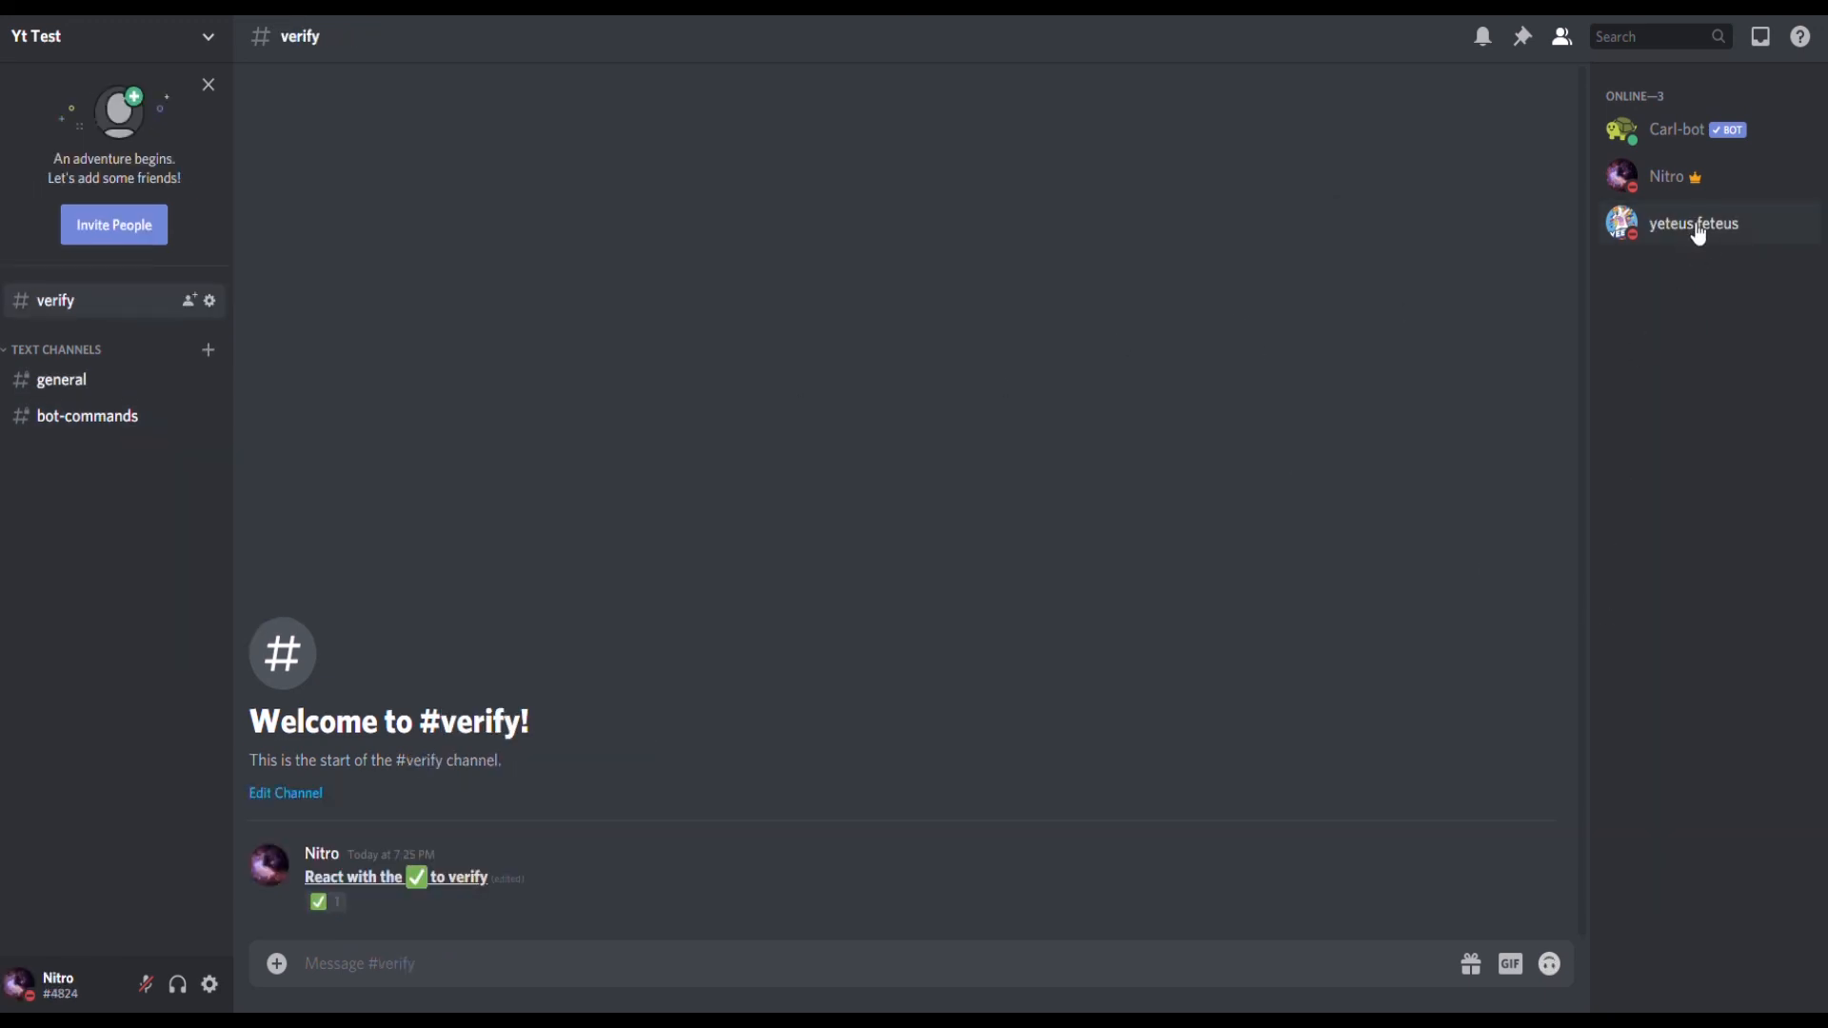
{"action": "left_click", "coordinate": [1698, 231]}
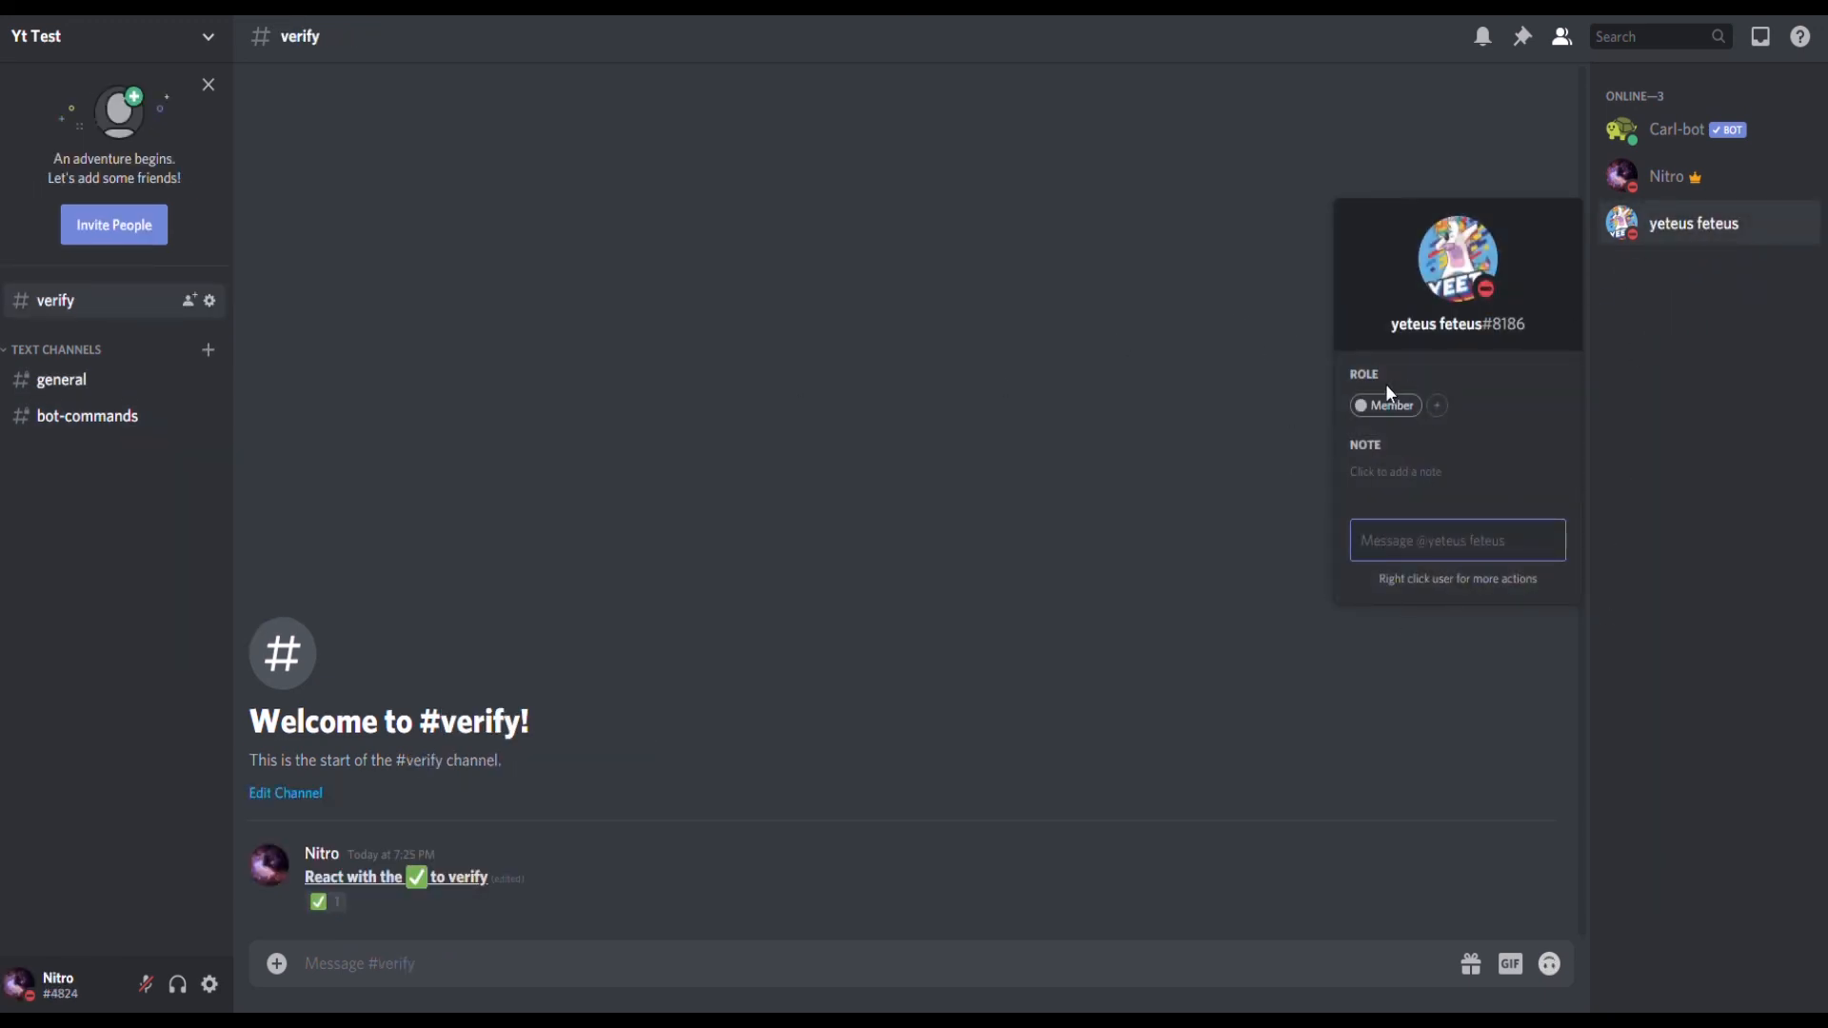
{"action": "left_click", "coordinate": [1428, 384]}
{"action": "left_click", "coordinate": [1417, 134]}
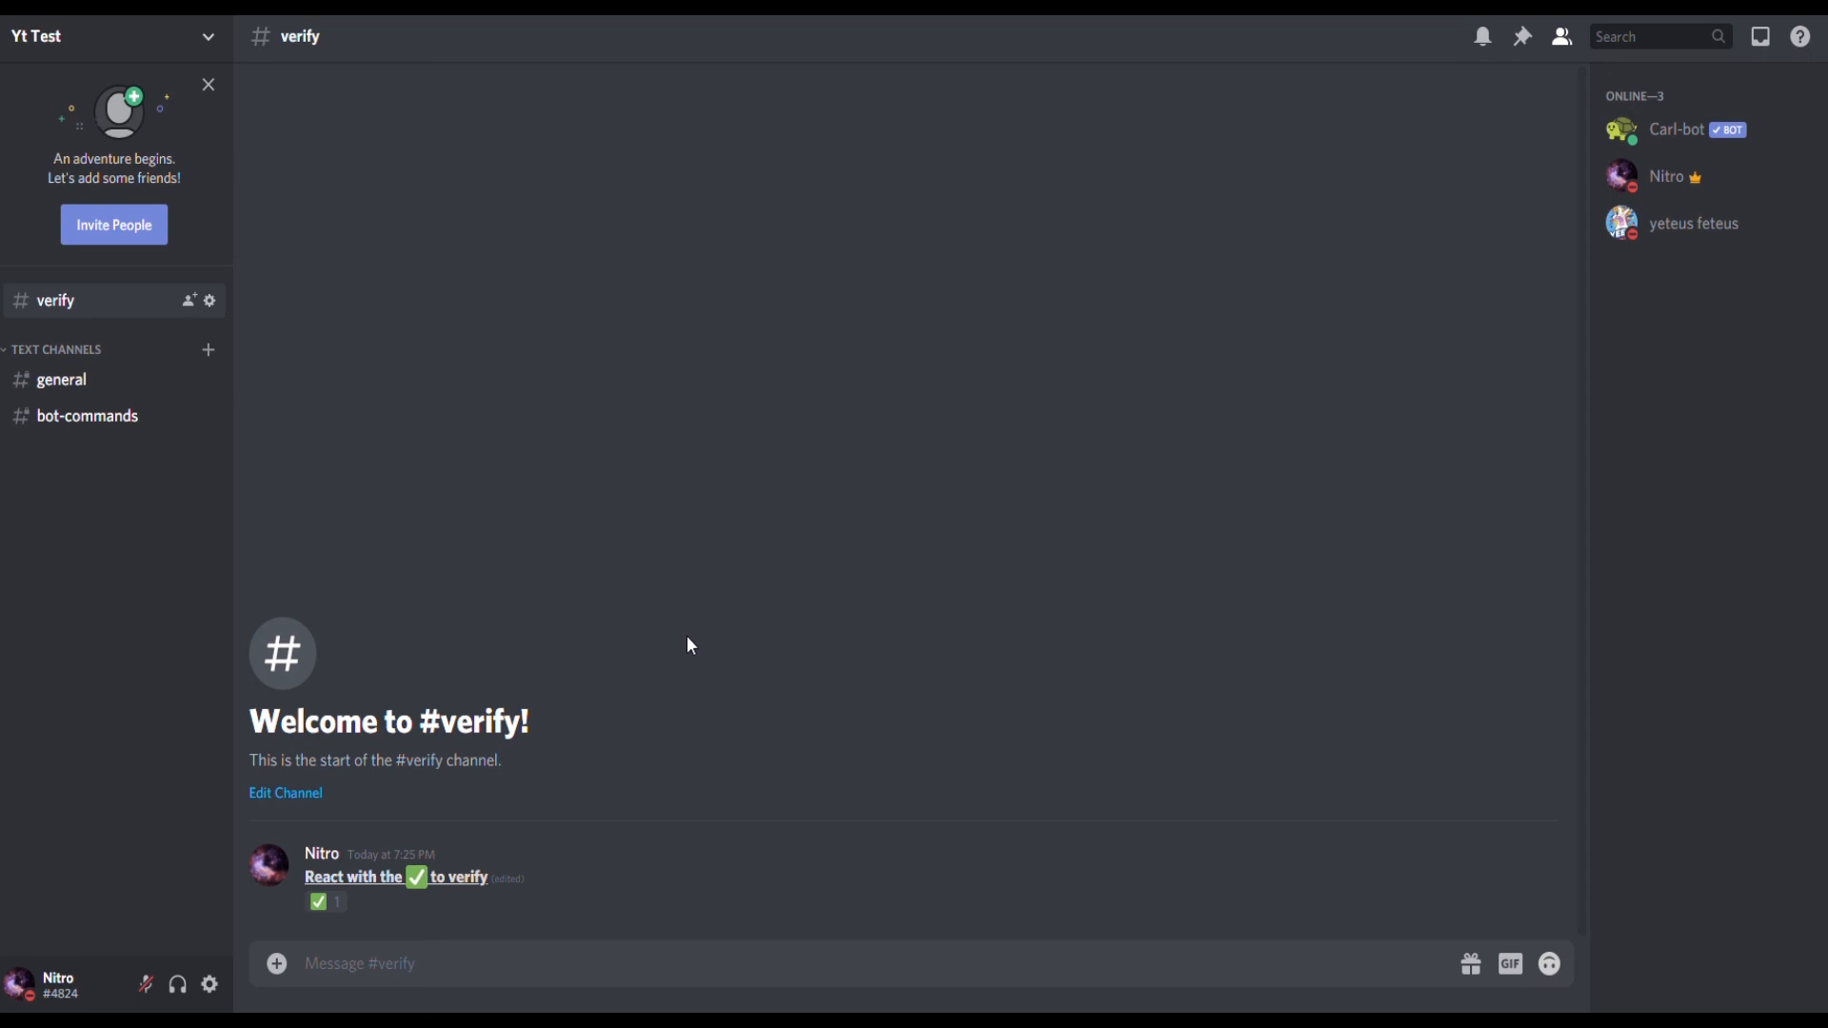
{"action": "left_click", "coordinate": [78, 383]}
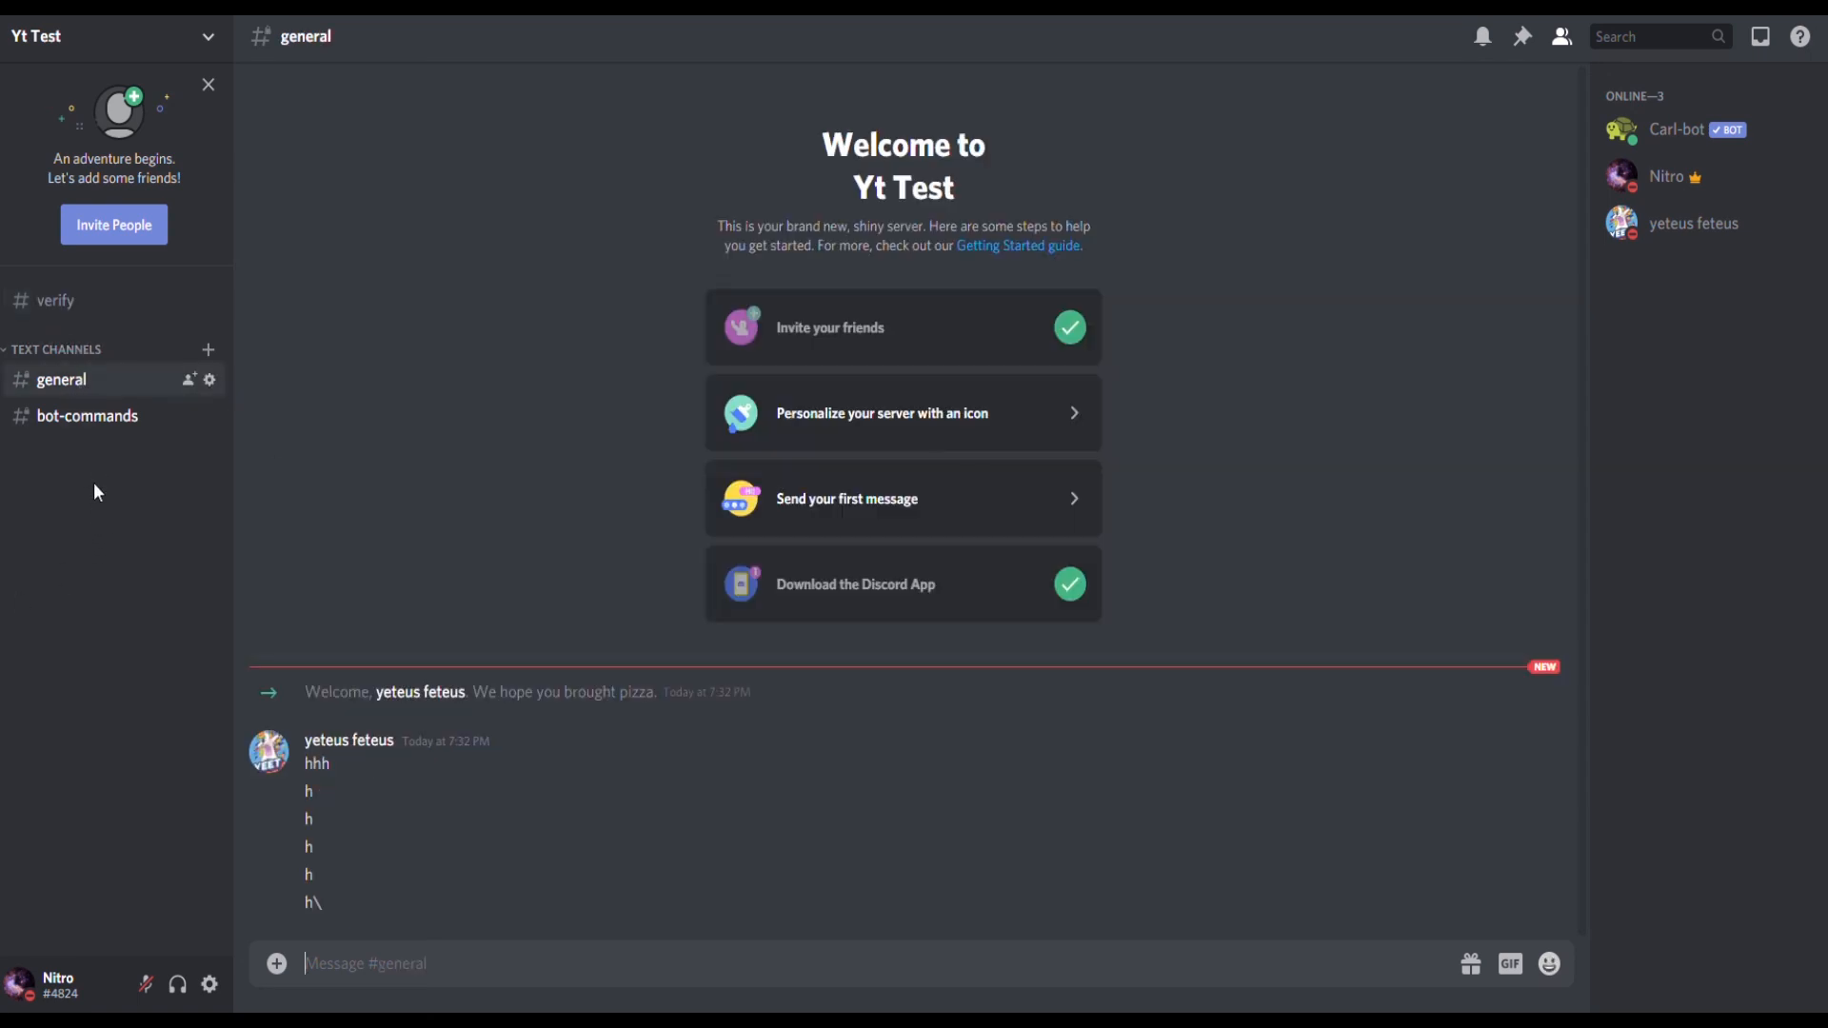
{"action": "left_click", "coordinate": [103, 434]}
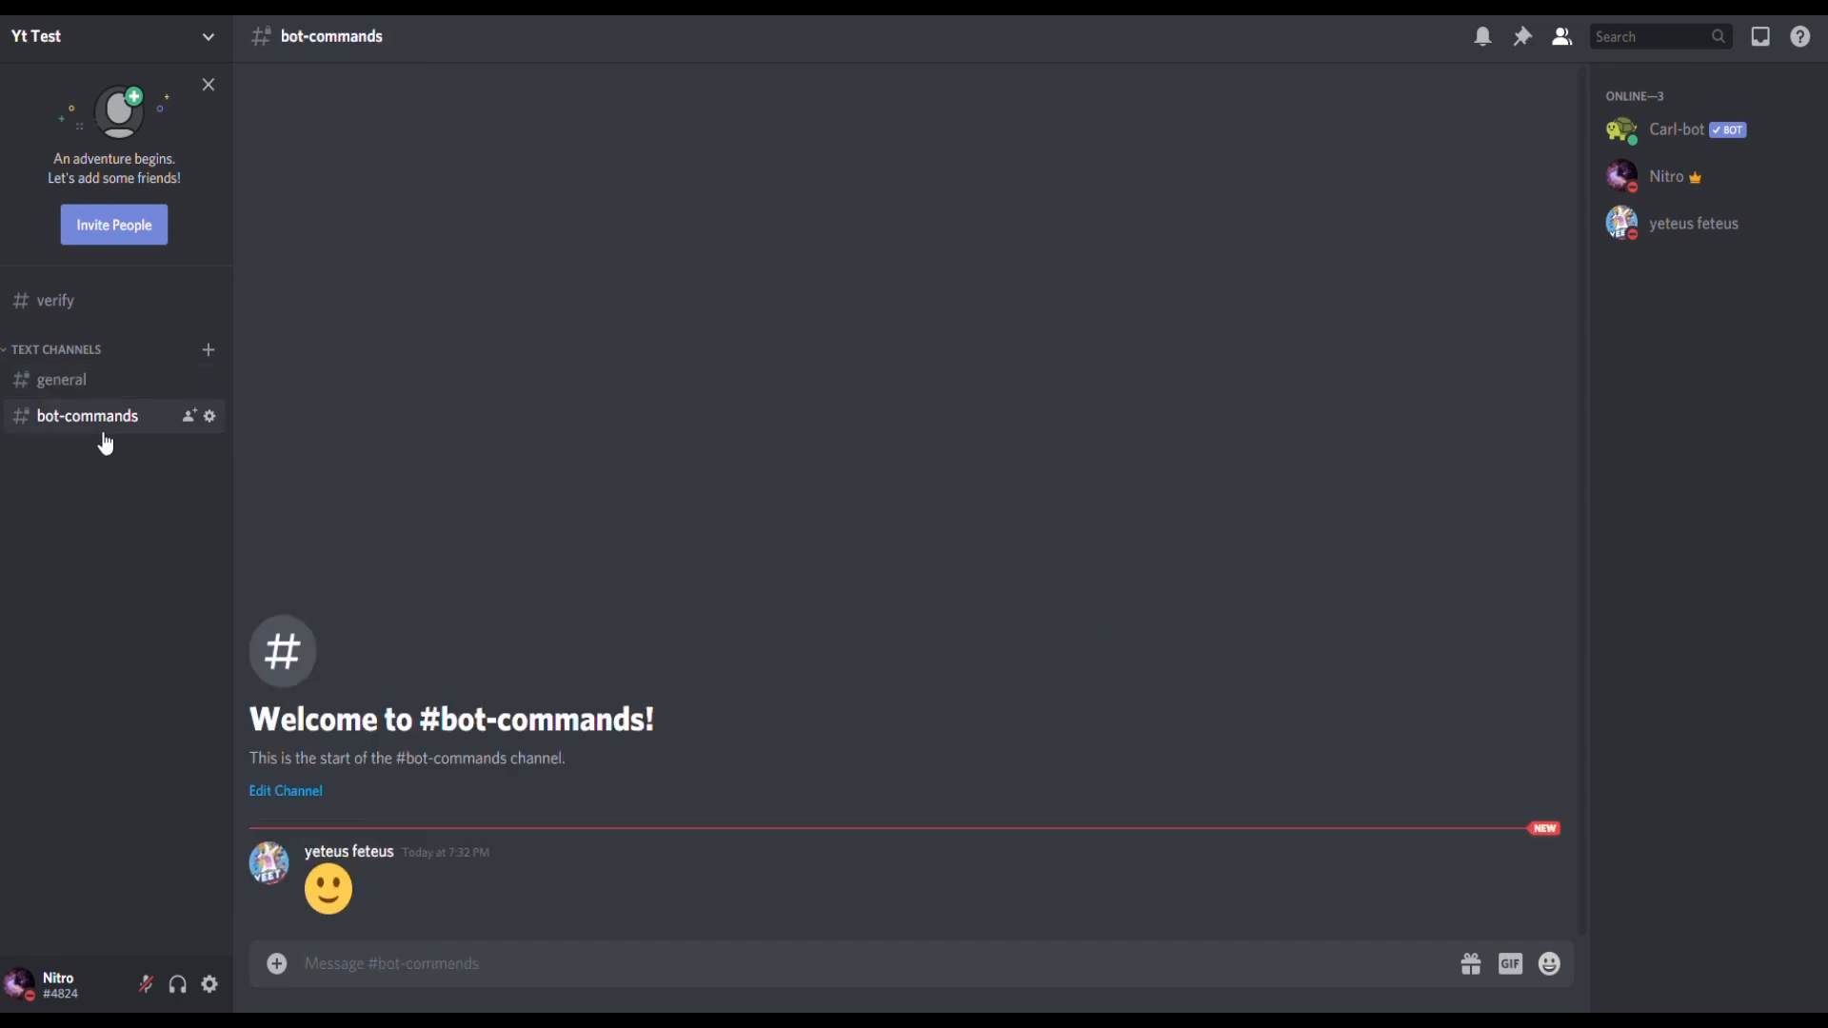